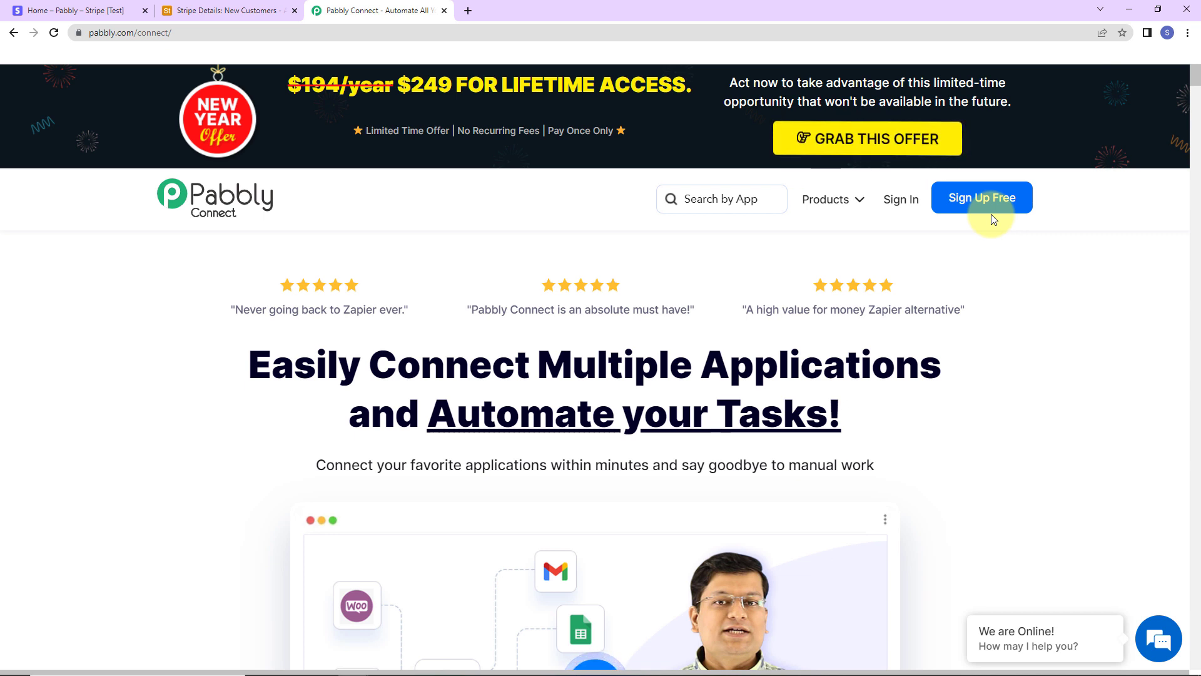
Step: Sign in, launch Pabbly Connect from the dashboard, and start creating a new workflow
left_click(902, 200)
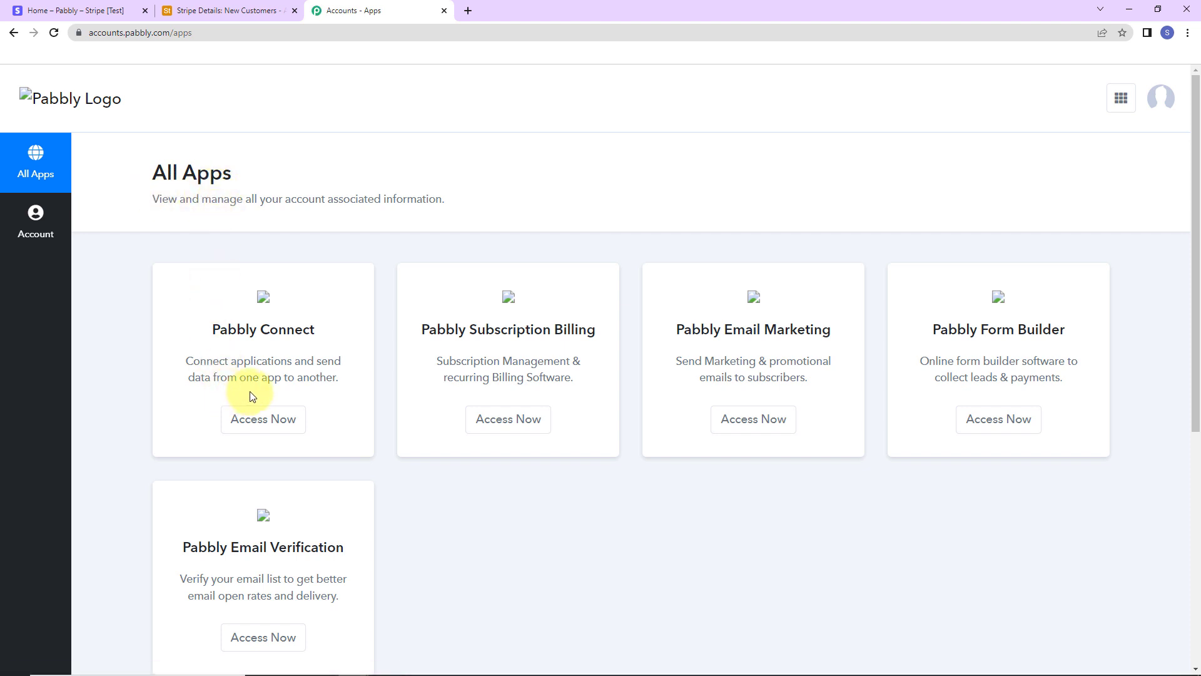
left_click(251, 417)
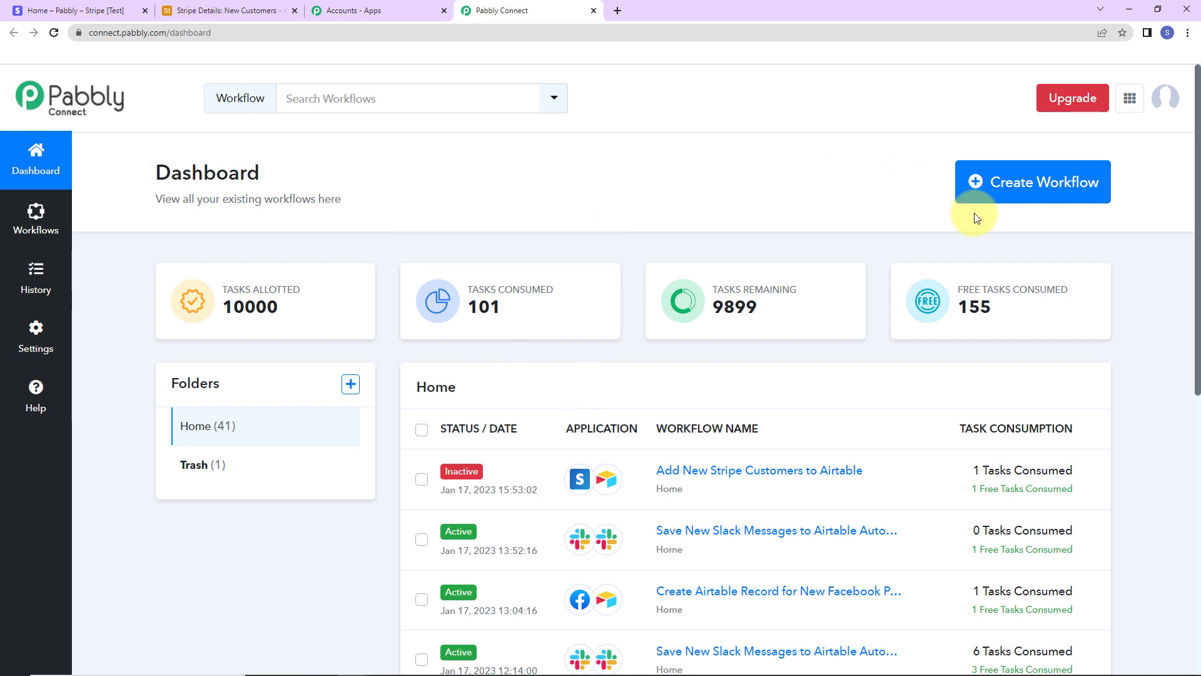
left_click(1031, 189)
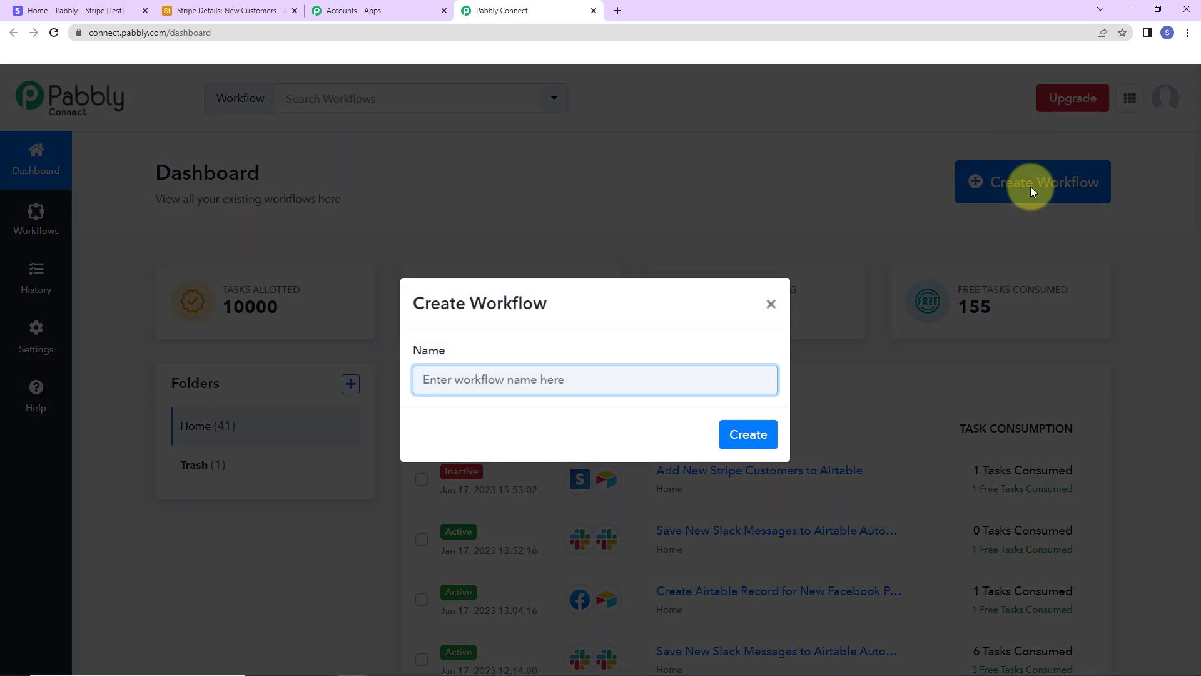
Step: Name the workflow 'Add New Stripe Customers to Airtable' and create it
type("Add New Stripe Customers to Airtable")
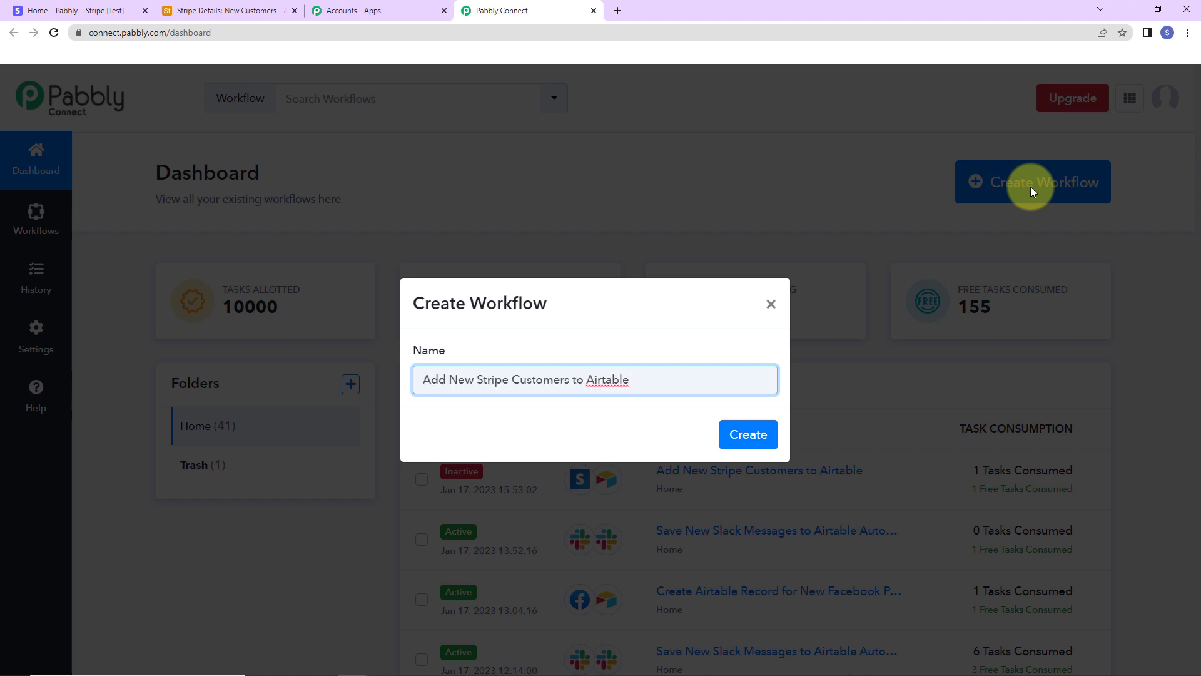
left_click(745, 436)
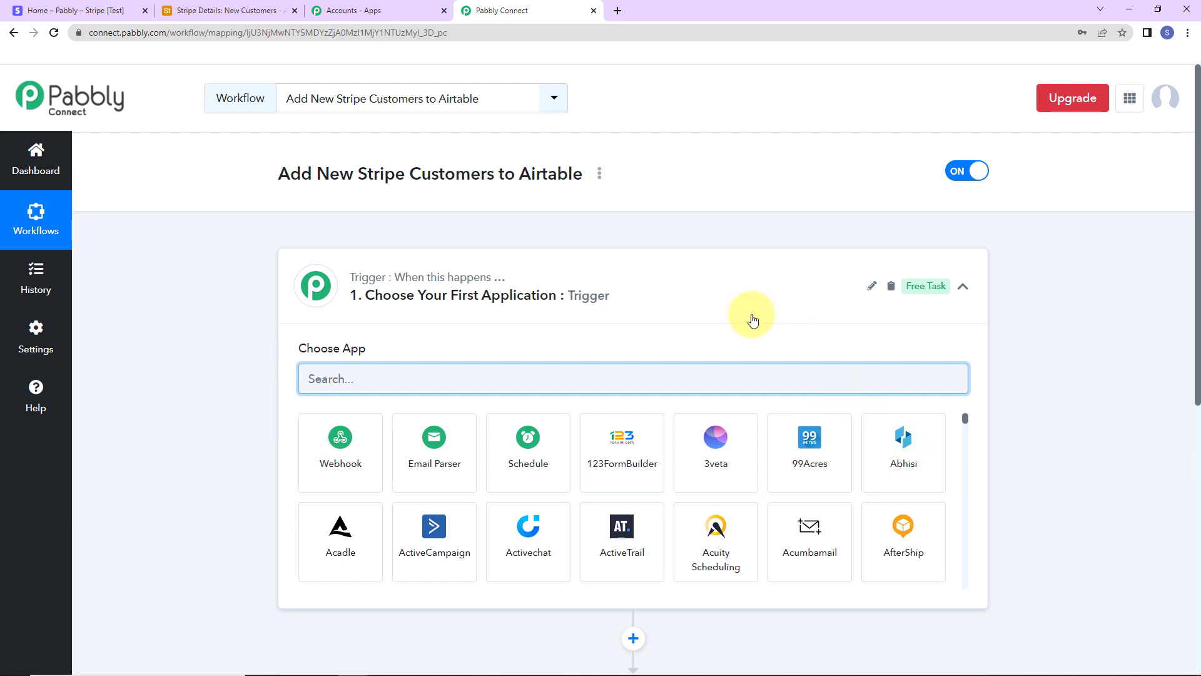
scroll(592, 319, "down", 2)
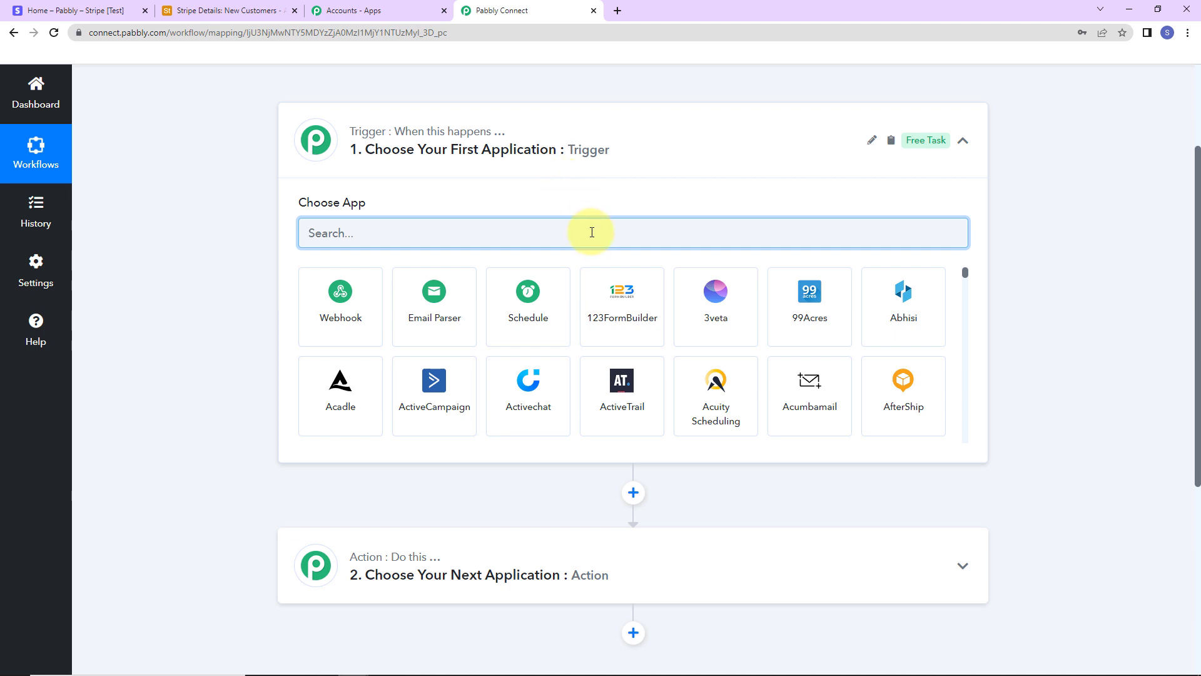
Step: Set the workflow trigger to Stripe's New Customer event
type("stripe")
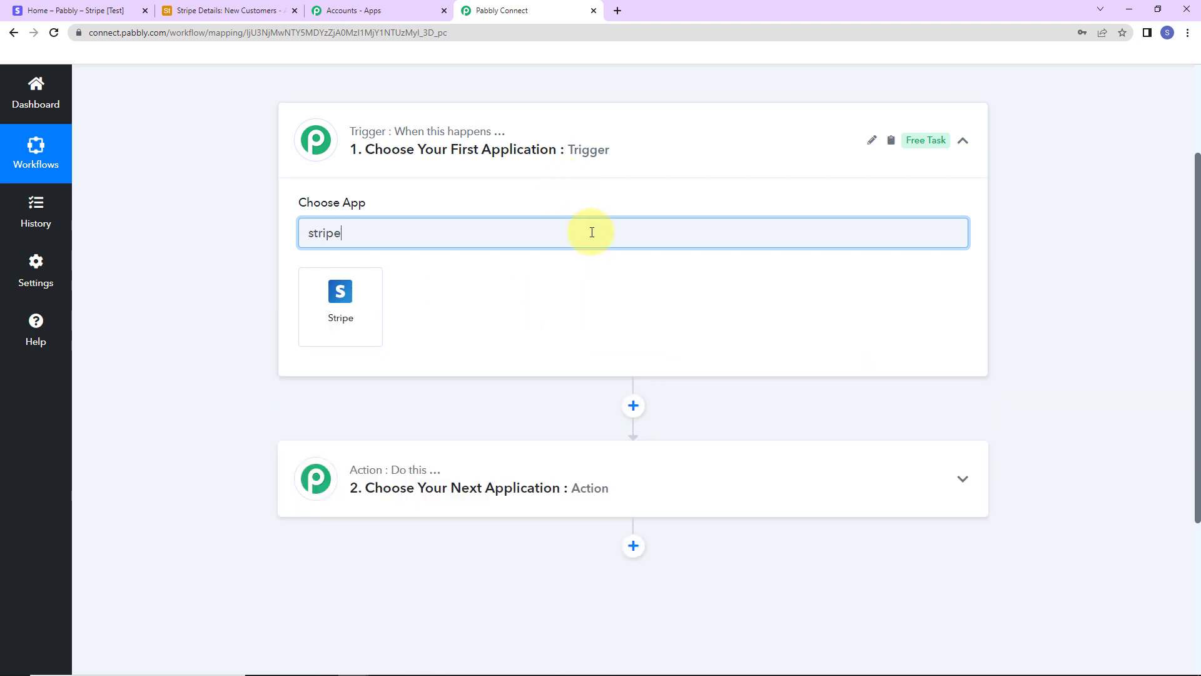
left_click(378, 299)
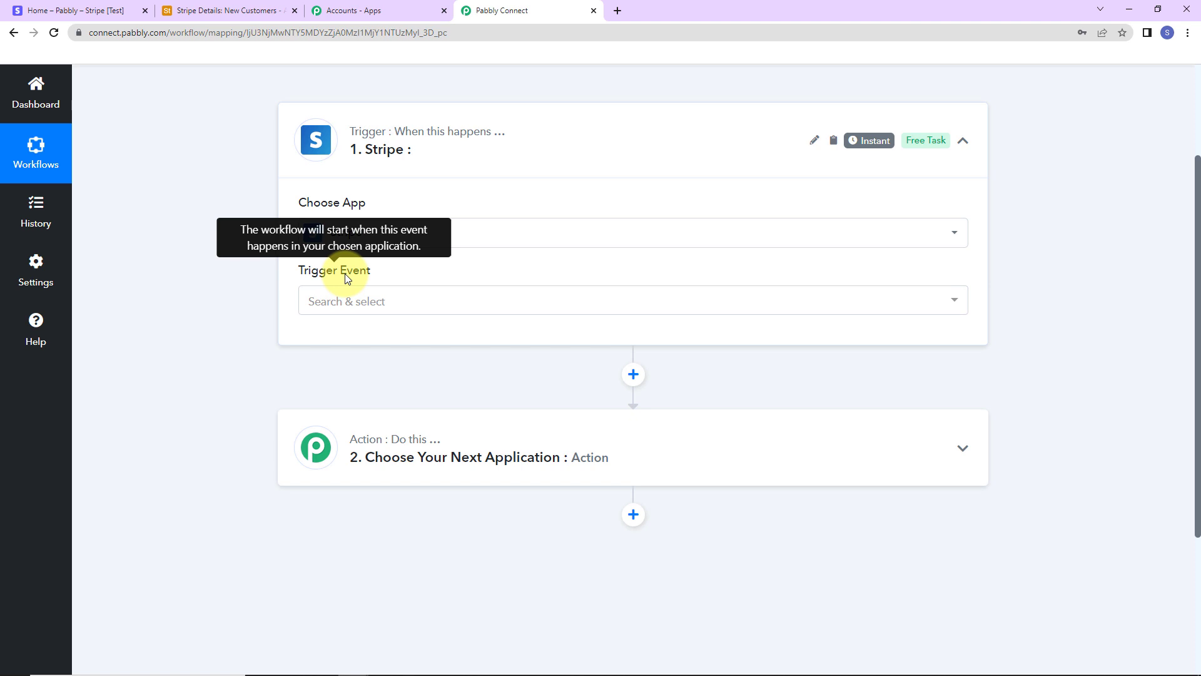
left_click(344, 301)
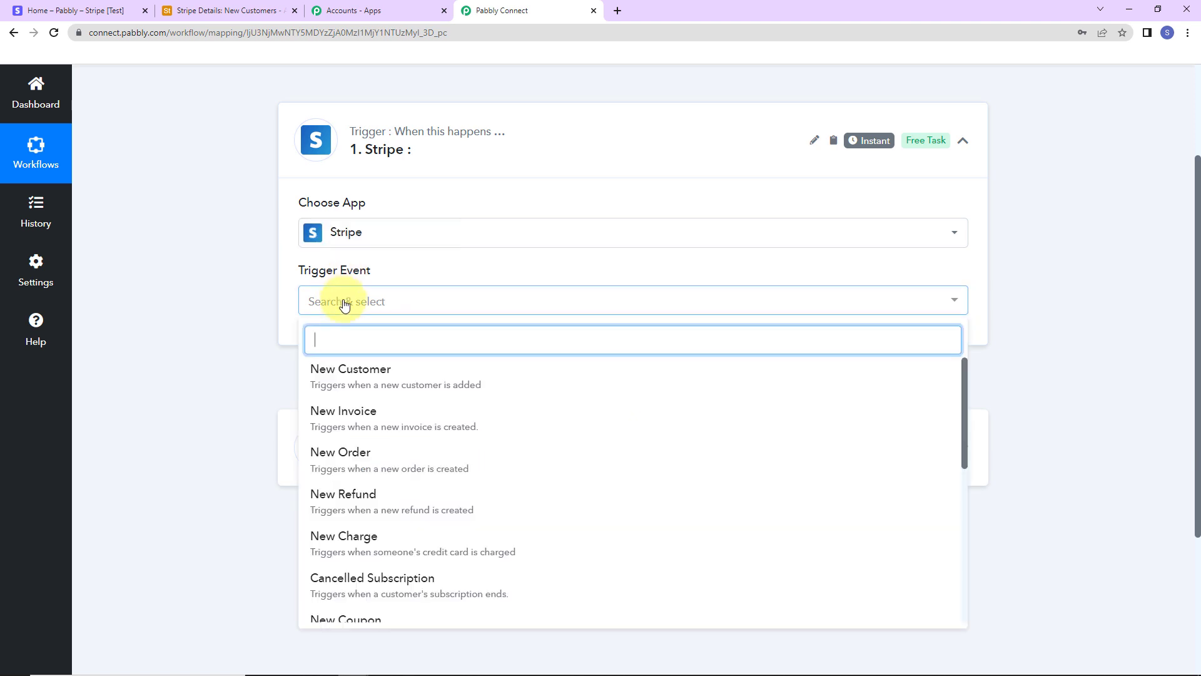
left_click(365, 375)
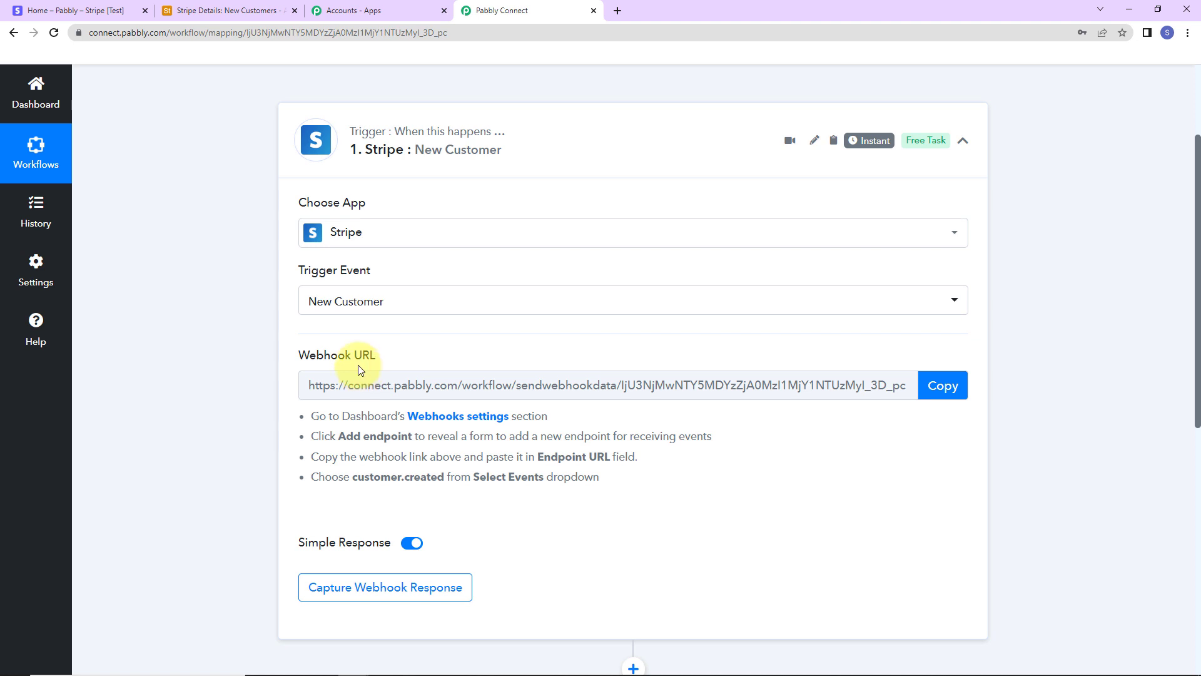
Step: Copy the trigger's webhook URL for use in the Stripe dashboard
left_click_drag(279, 352, 392, 354)
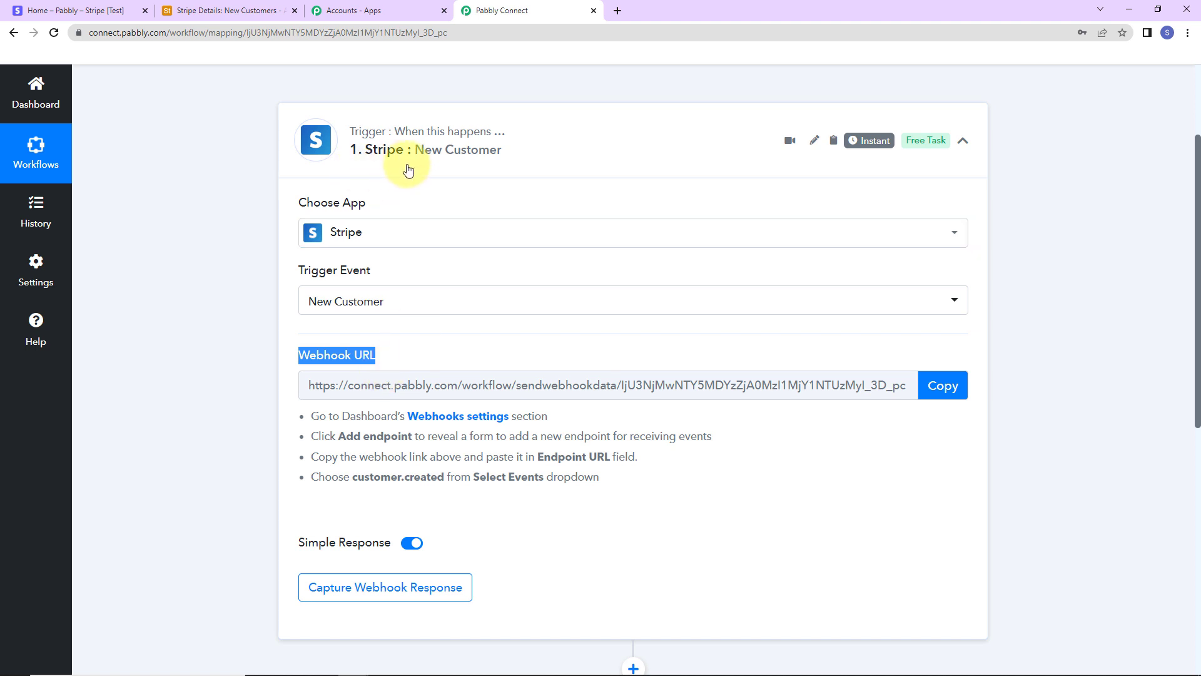
left_click(943, 386)
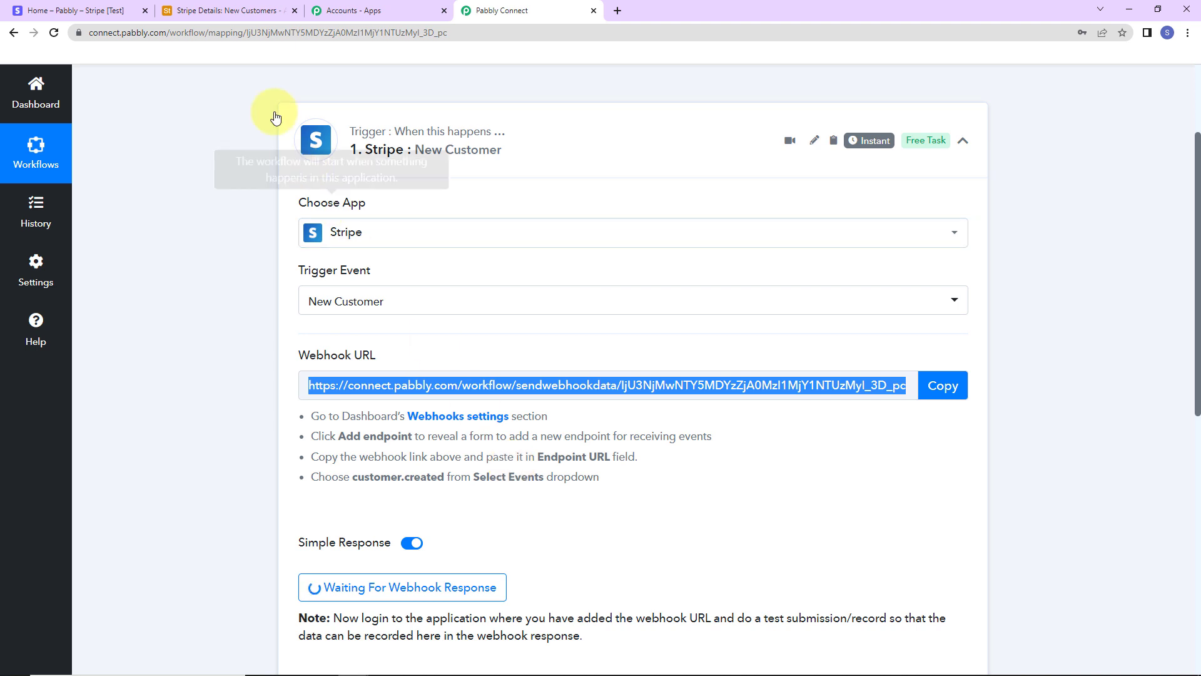
left_click(53, 12)
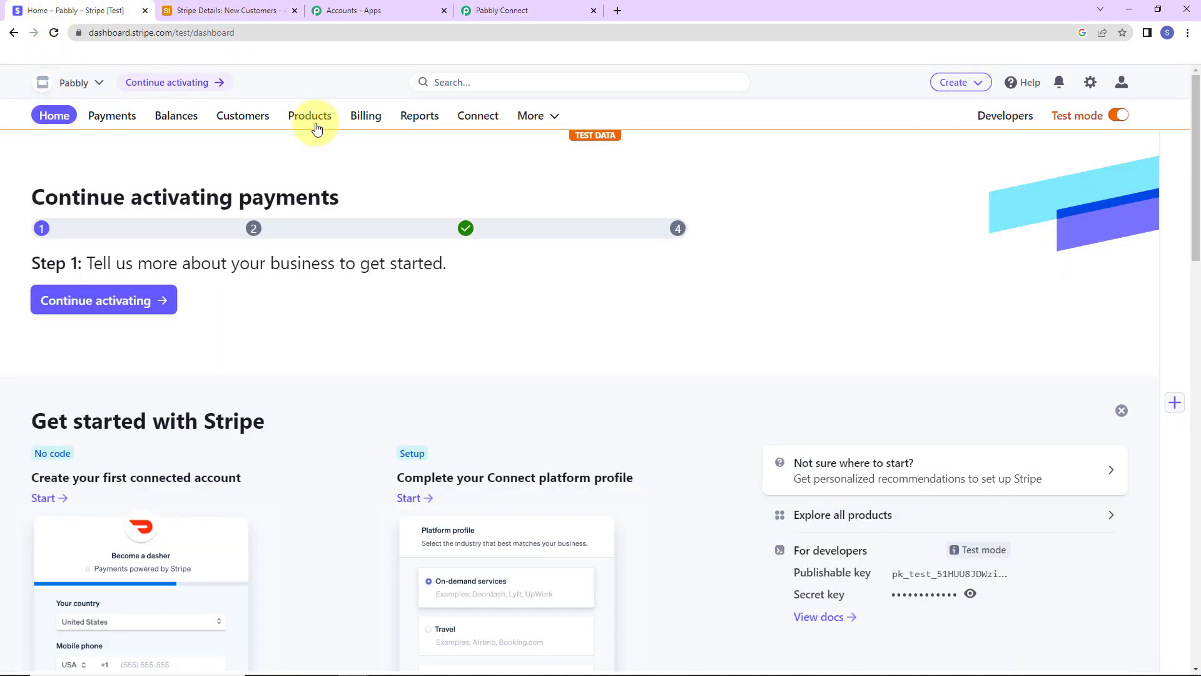
Step: In Stripe Developers > Webhooks, start adding a new endpoint
left_click(1024, 121)
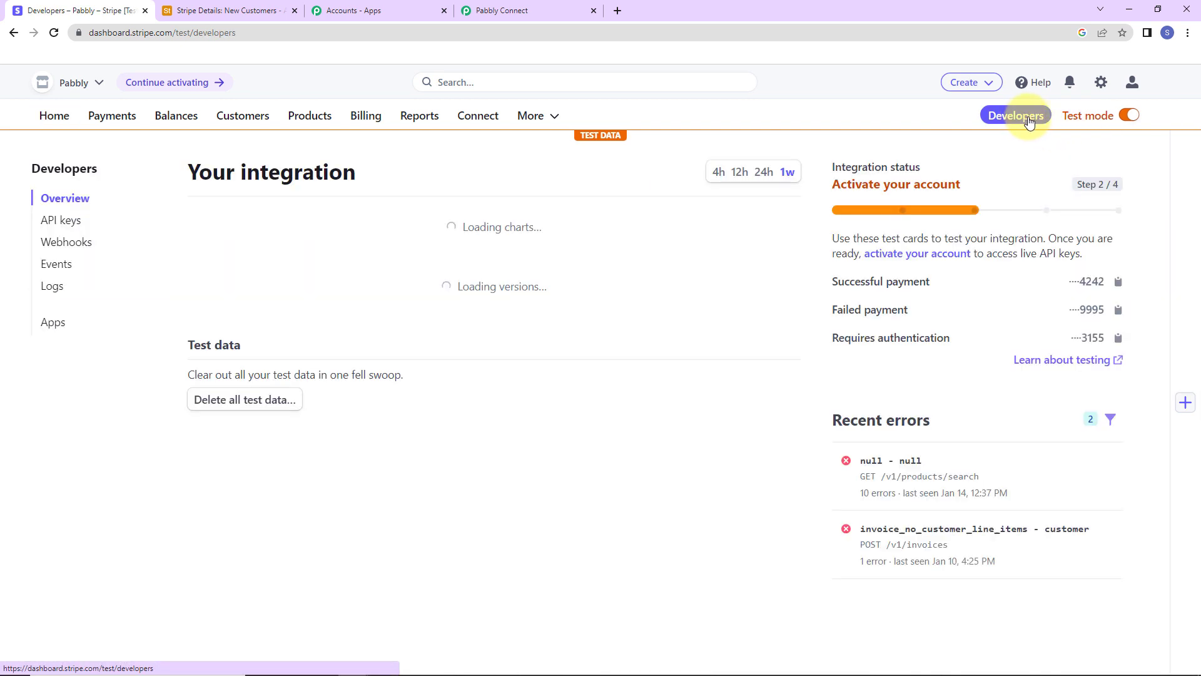
left_click(61, 243)
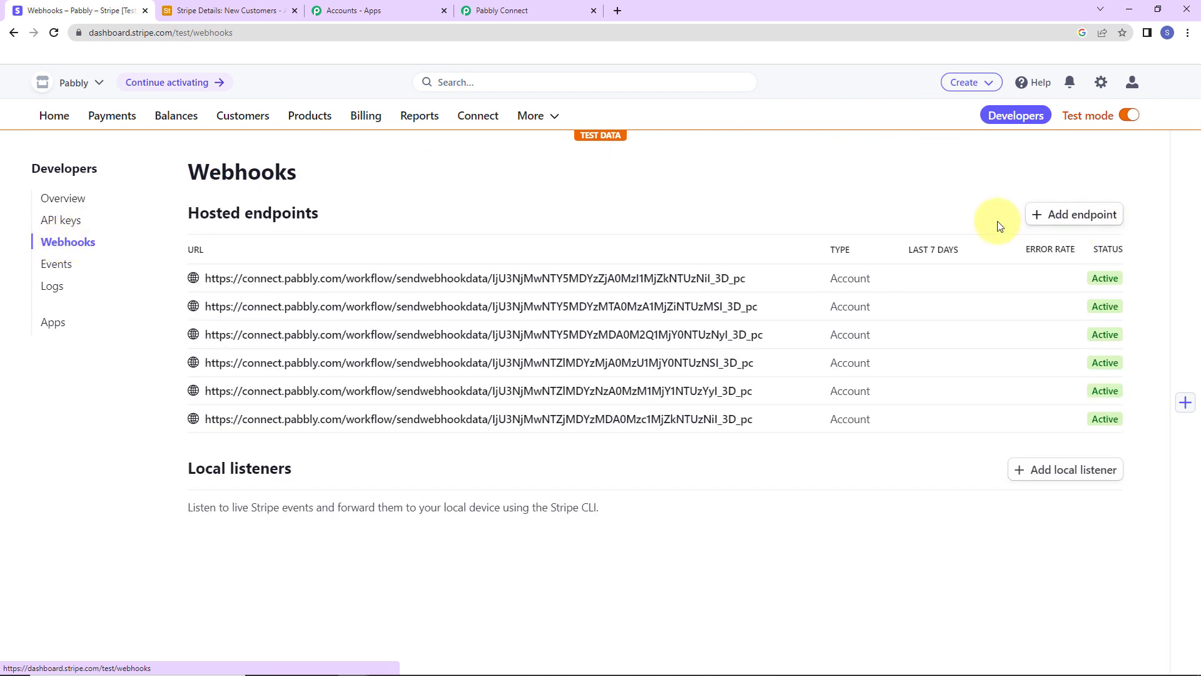
left_click(1086, 217)
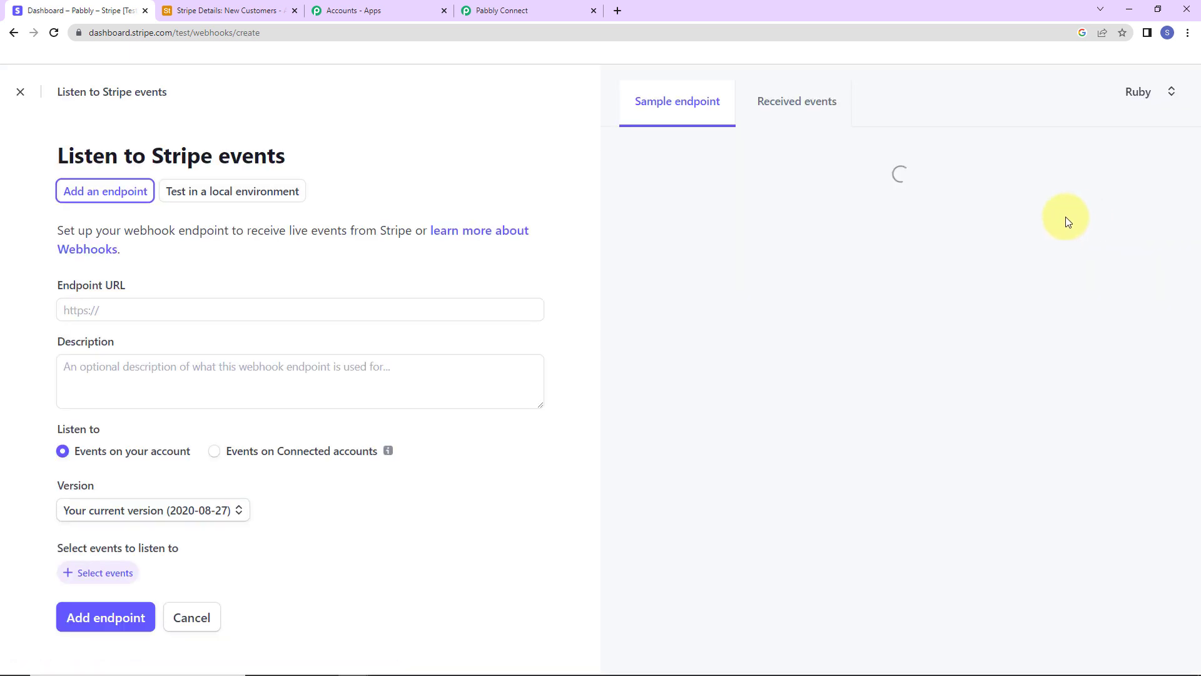
Step: Paste the Pabbly Connect webhook URL as the new endpoint's URL
left_click(492, 13)
left_click(933, 387)
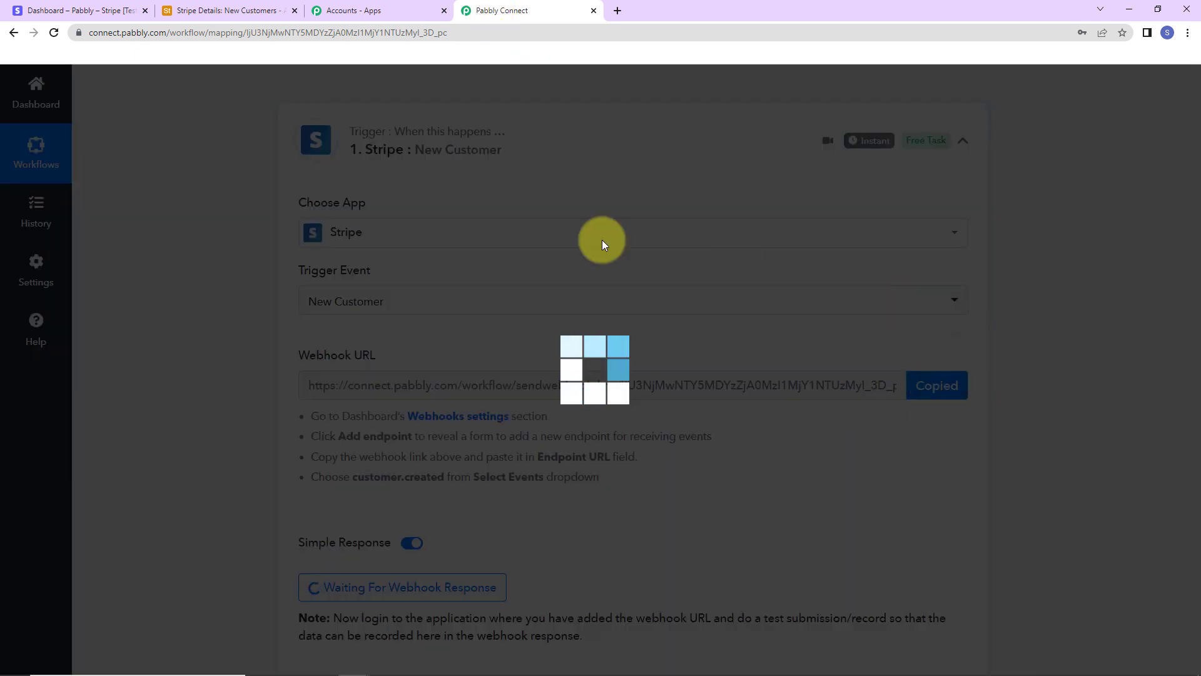
left_click(82, 11)
left_click(172, 311)
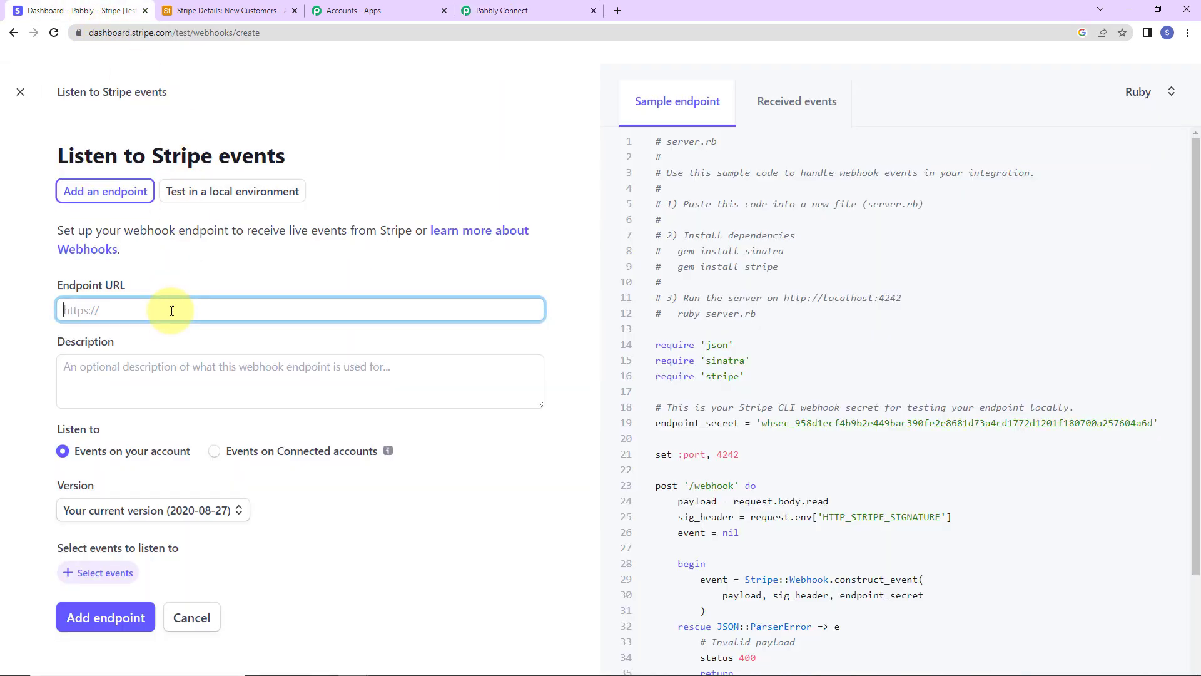
key("ctrl+v")
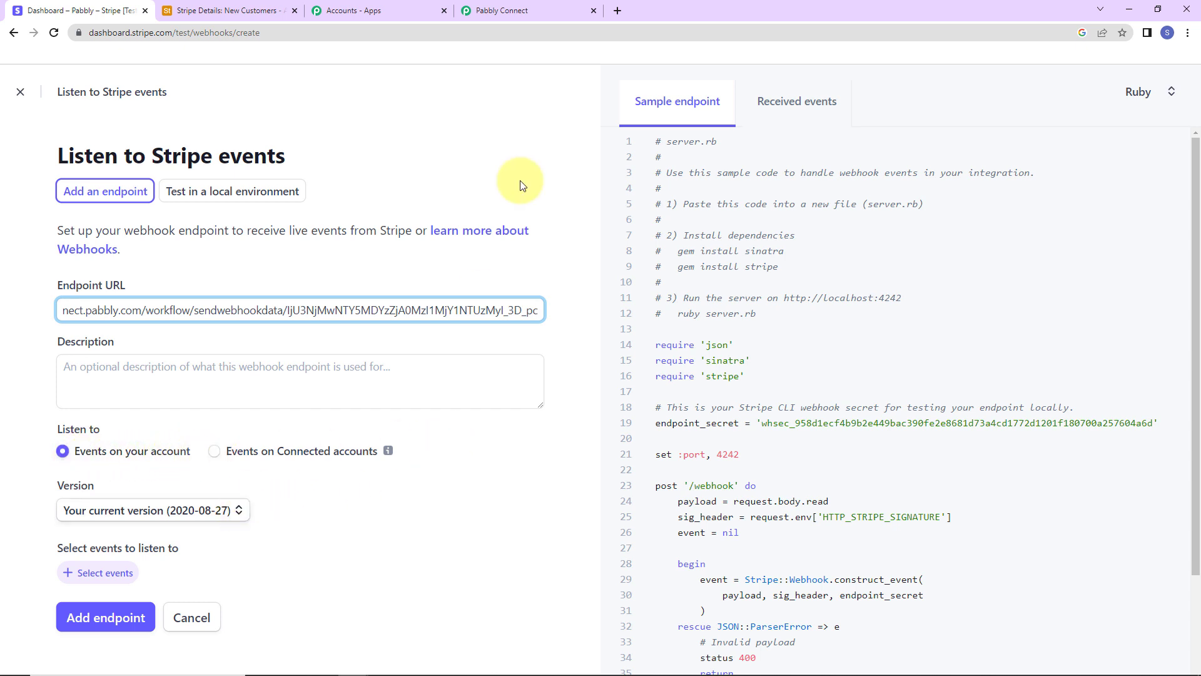
left_click(505, 10)
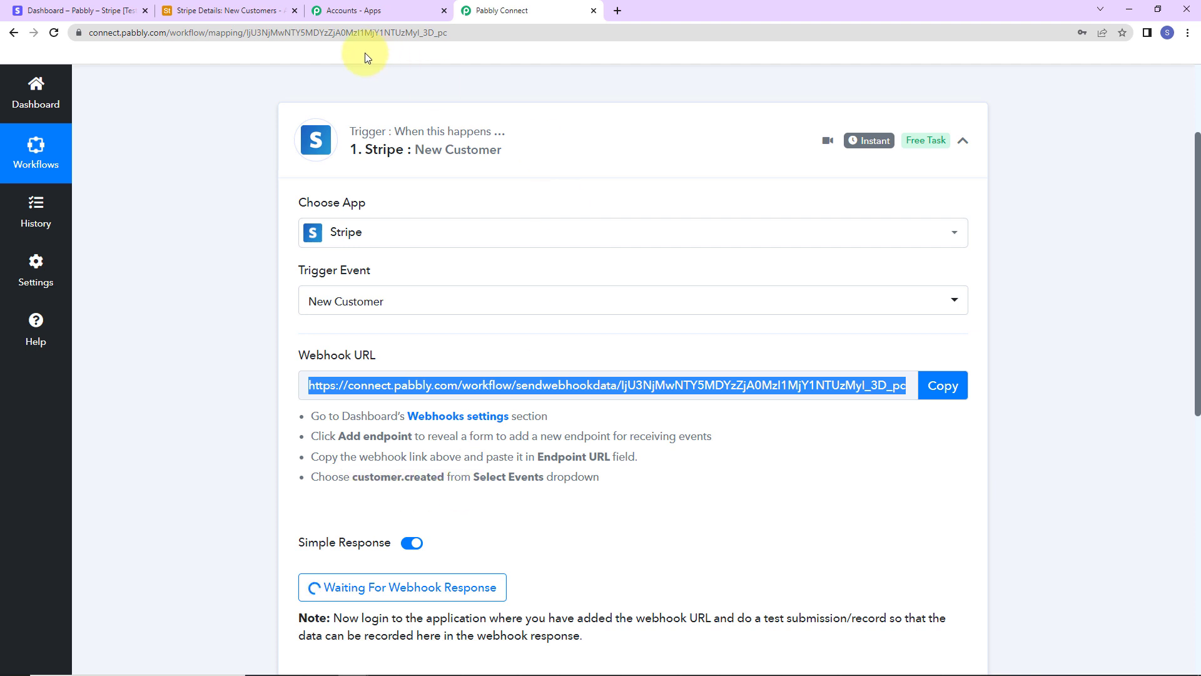
Step: Use the latest API version 2022-11-15 and confirm Pabbly requires customer.created
left_click(80, 11)
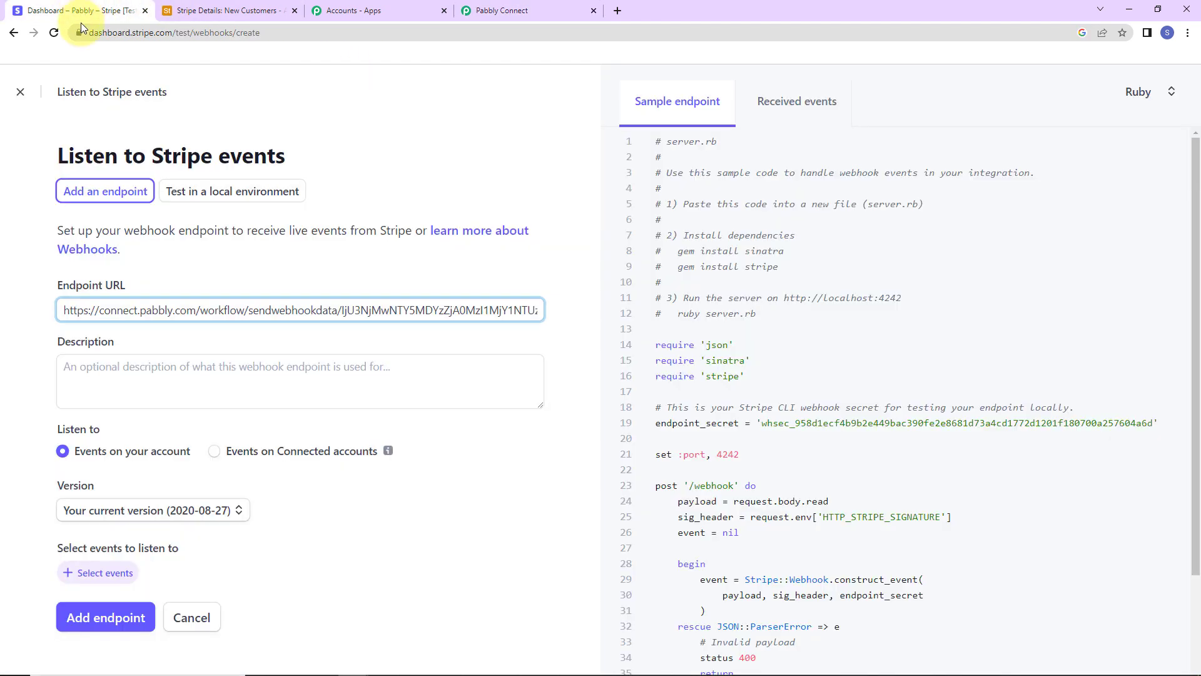
left_click(226, 513)
left_click(179, 546)
left_click(96, 573)
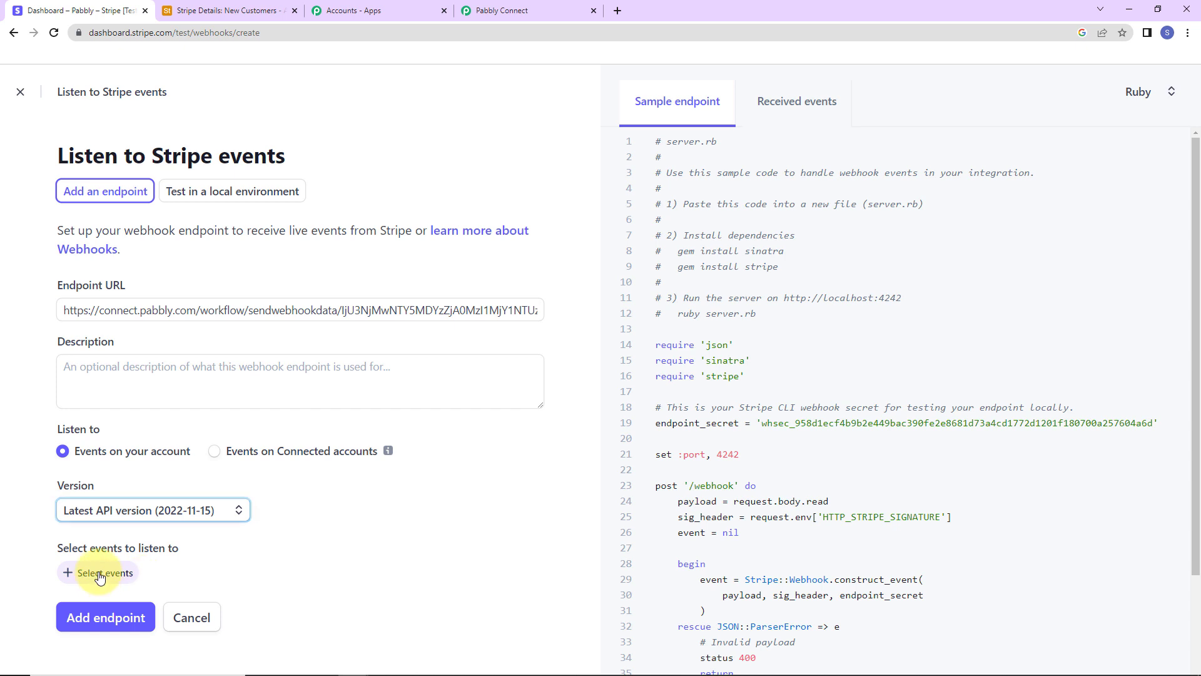
left_click(599, 12)
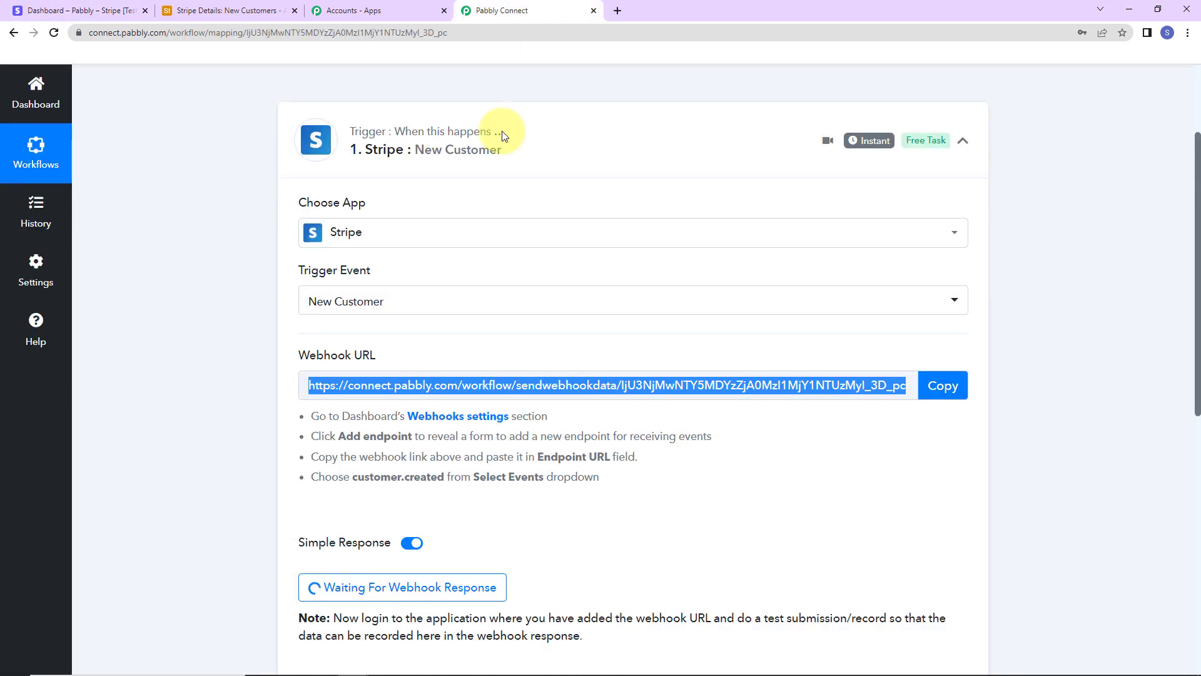
left_click_drag(352, 479, 450, 480)
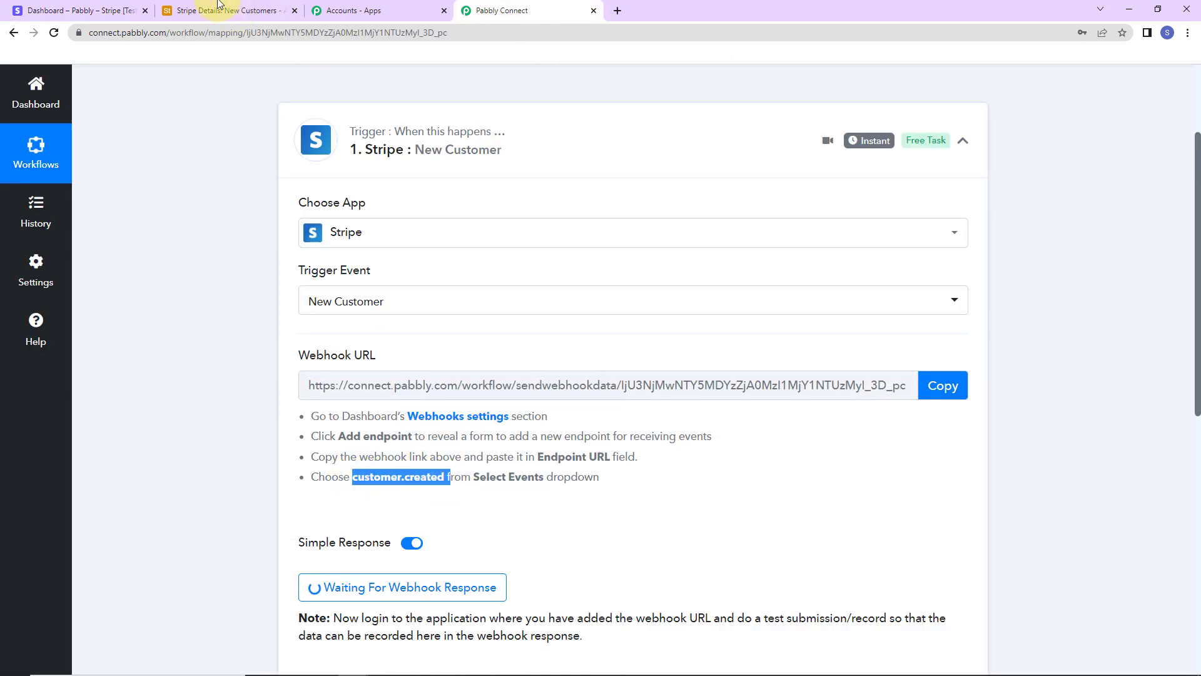
left_click(114, 10)
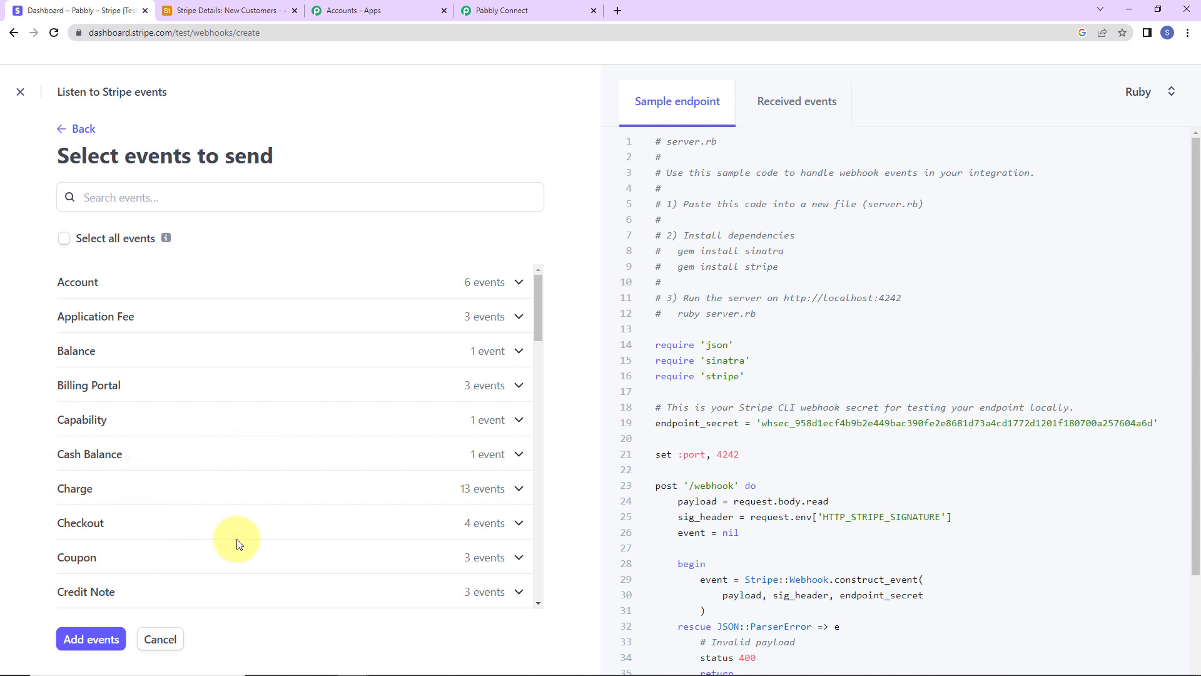
Step: Add the customer.created event and save the webhook endpoint
scroll(237, 543, "down", 5)
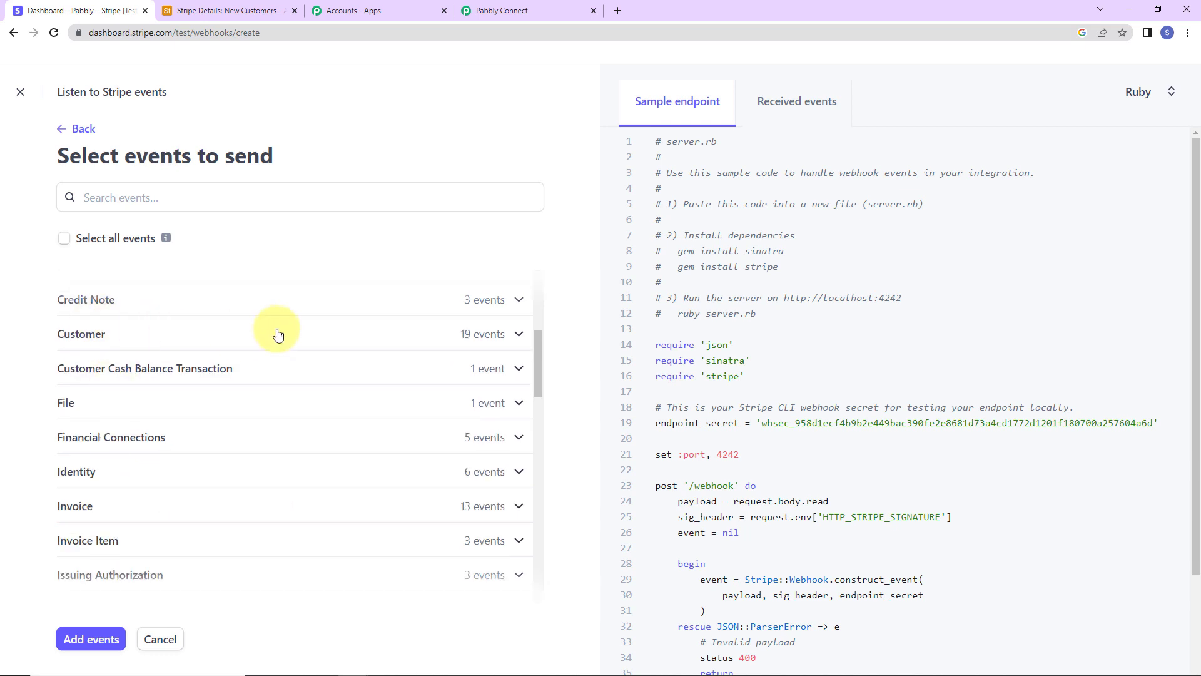
left_click(514, 334)
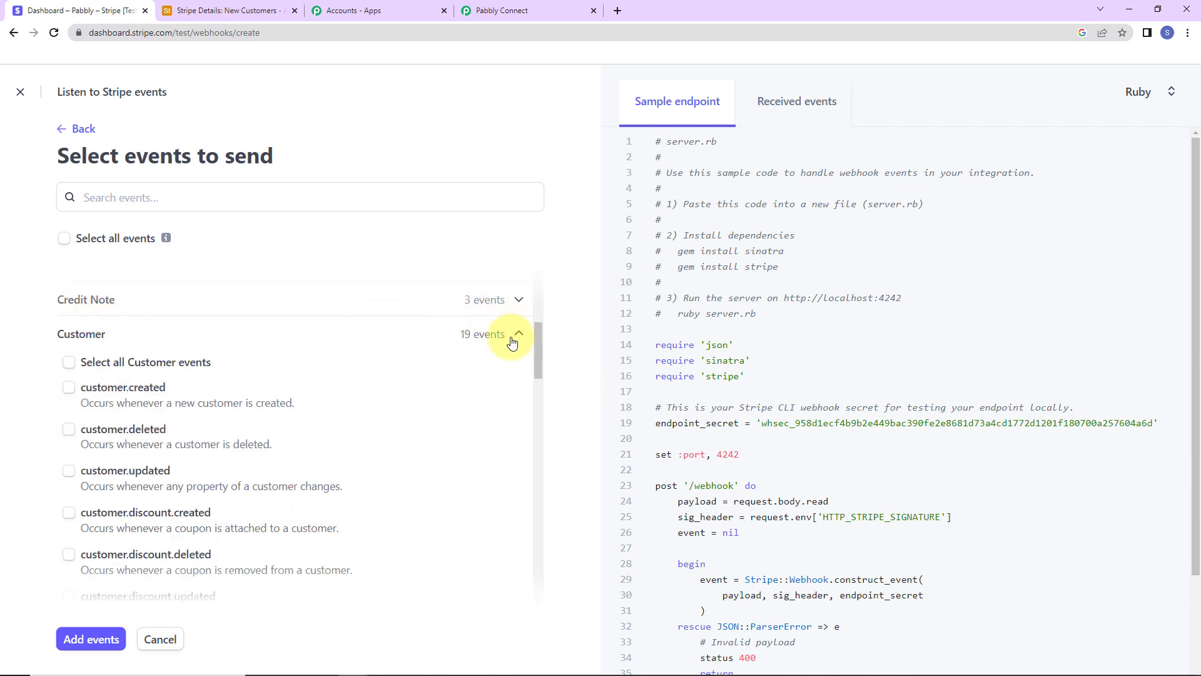
left_click(68, 388)
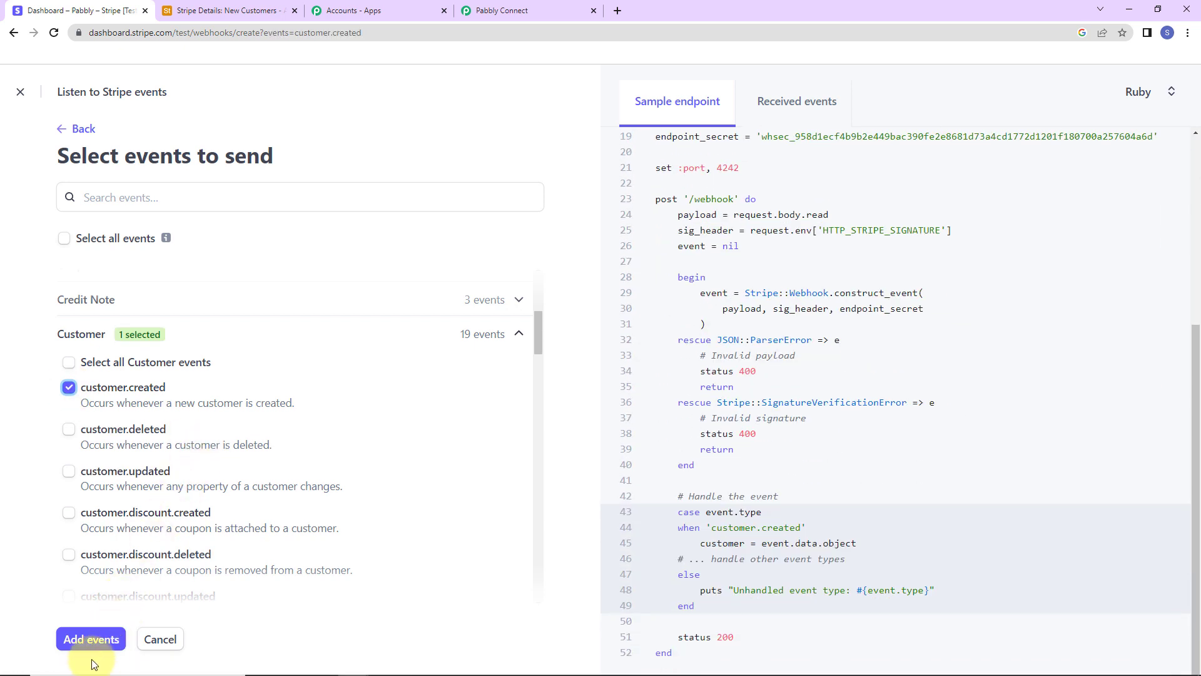
left_click(87, 651)
left_click(117, 649)
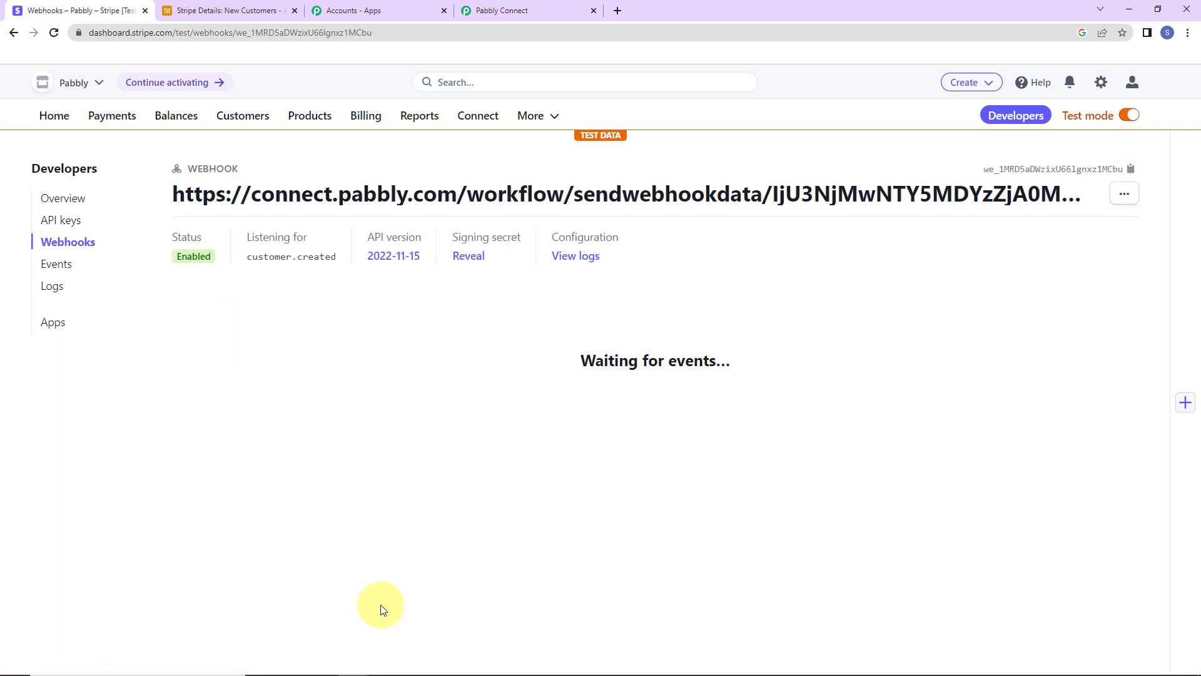
left_click(529, 11)
scroll(651, 350, "down", 2)
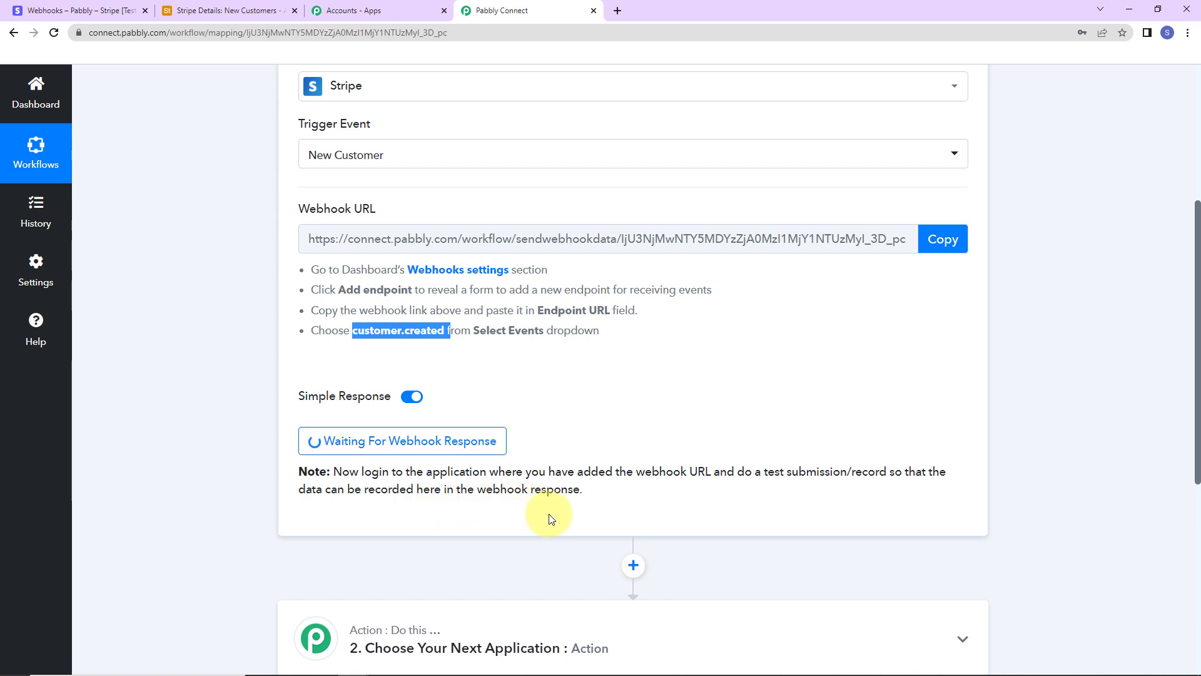
left_click(66, 12)
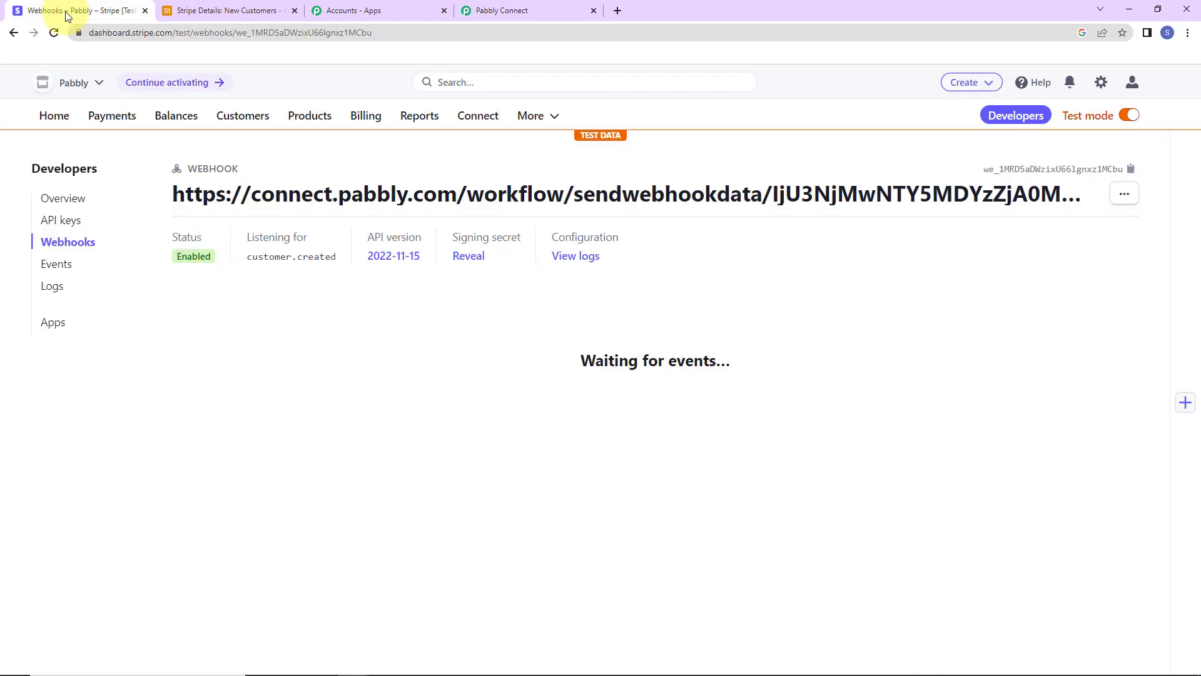
Step: Start a new Stripe customer named 'Demo Pabbly' and fill in the account email
left_click(238, 118)
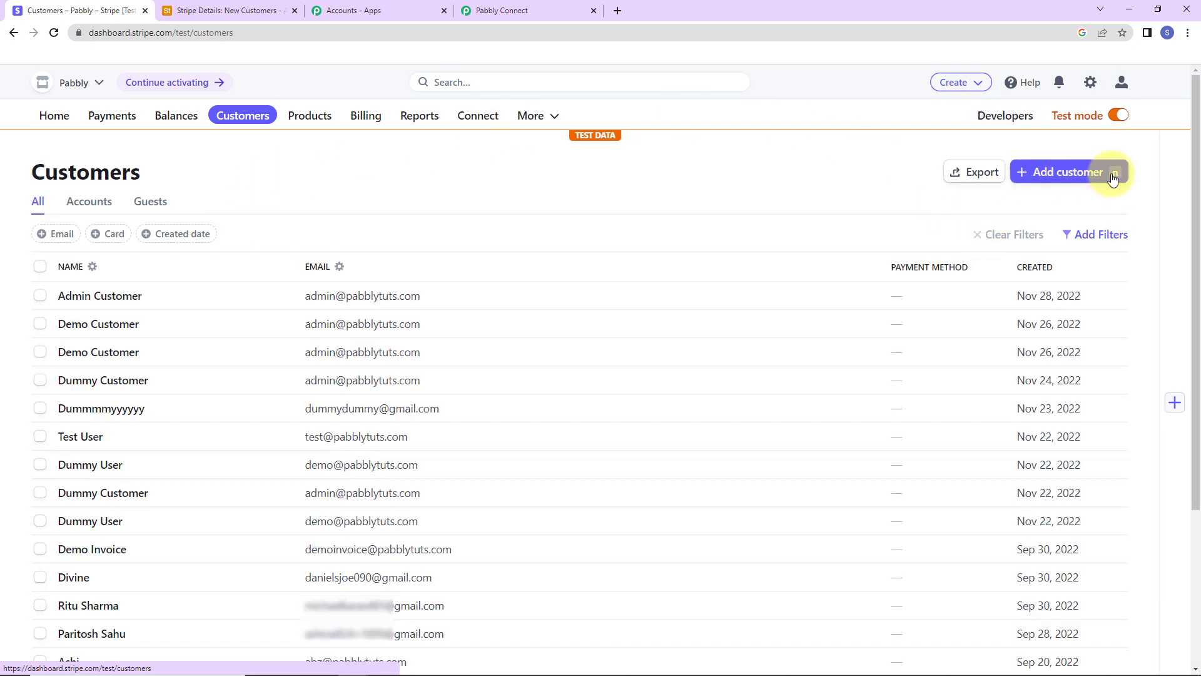
left_click(1079, 175)
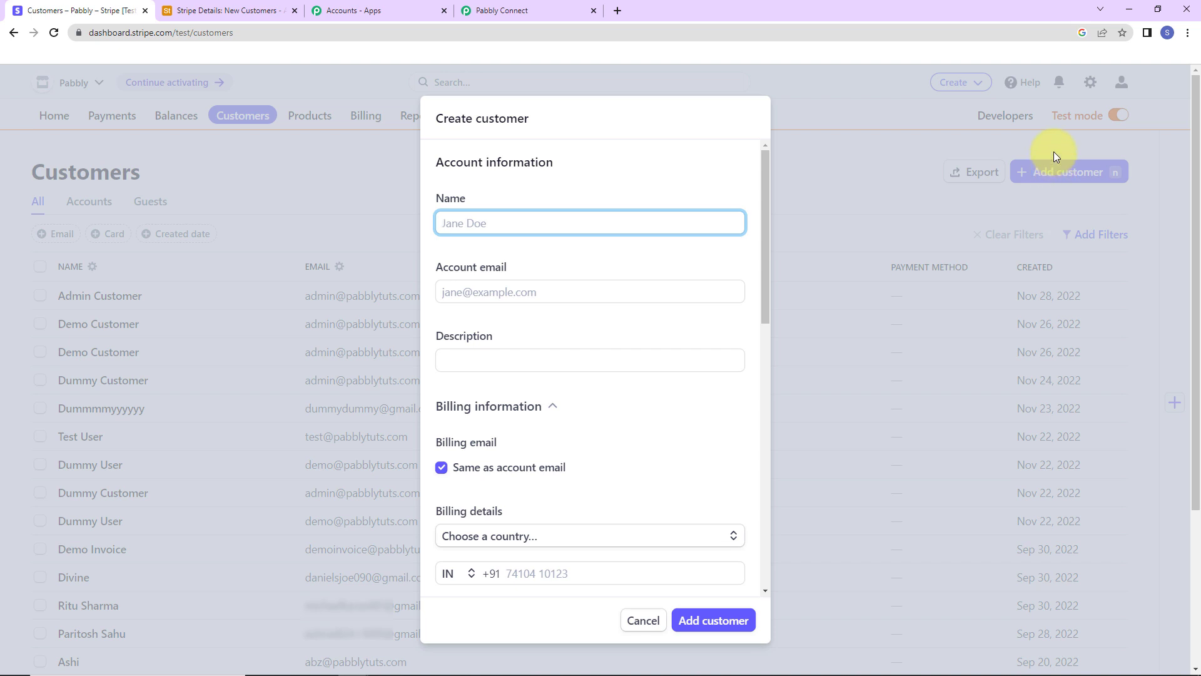
type("Dem")
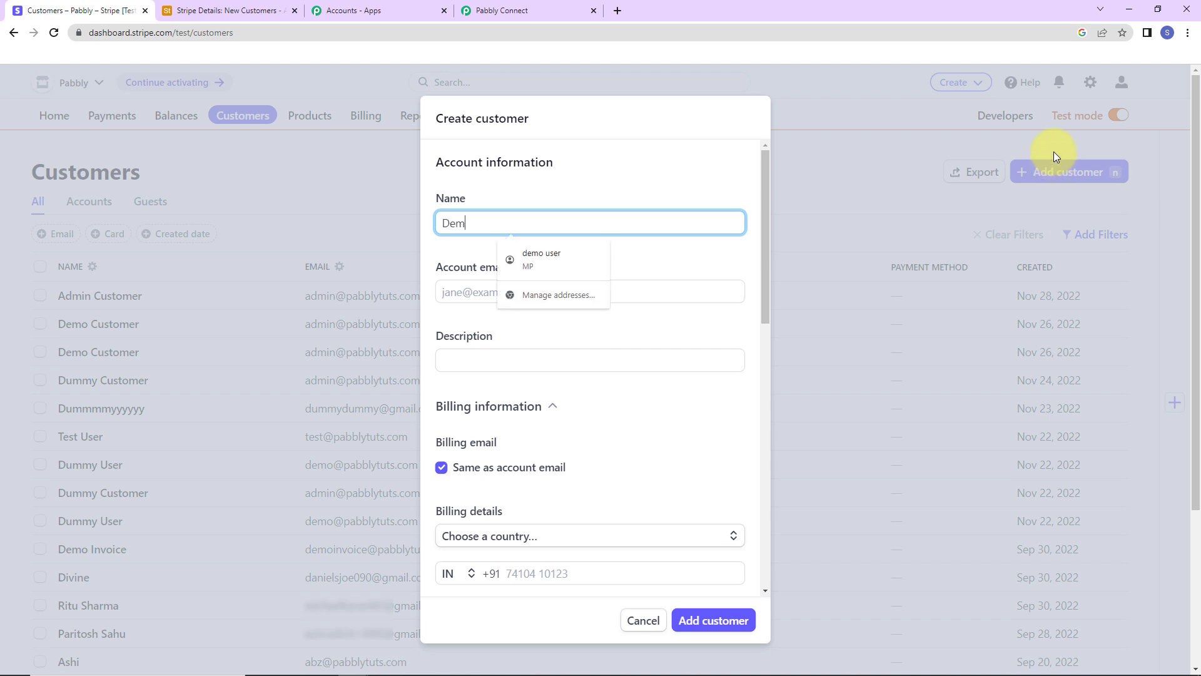
type("o Pabbly")
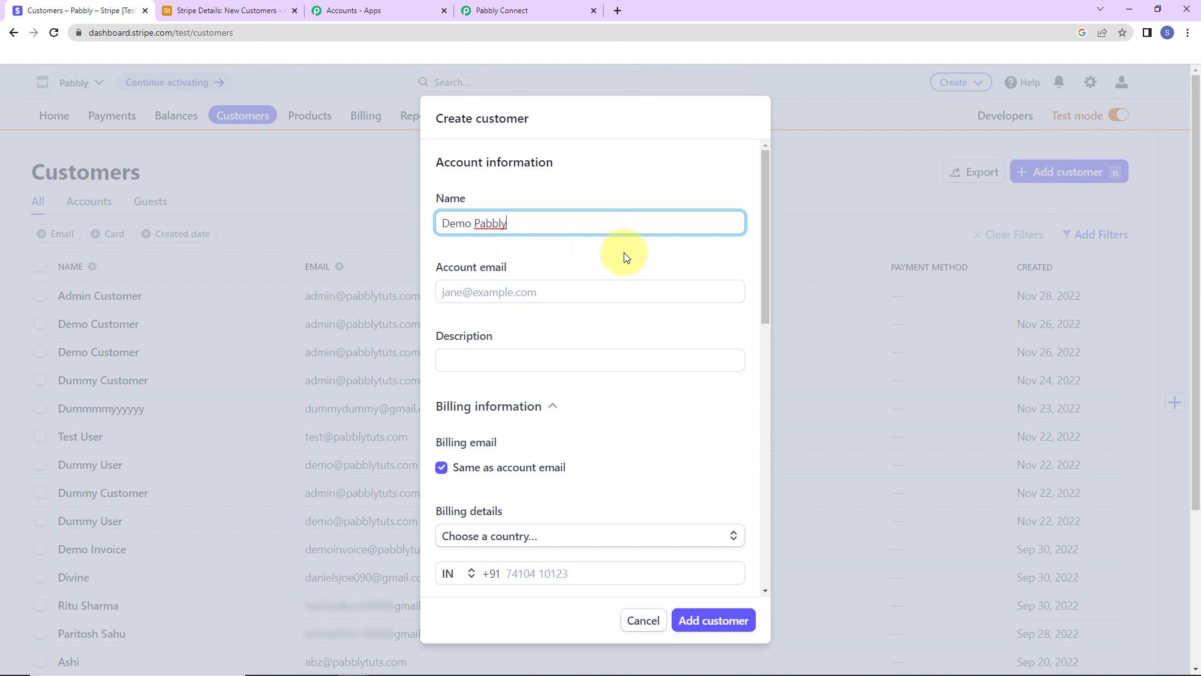
left_click(596, 285)
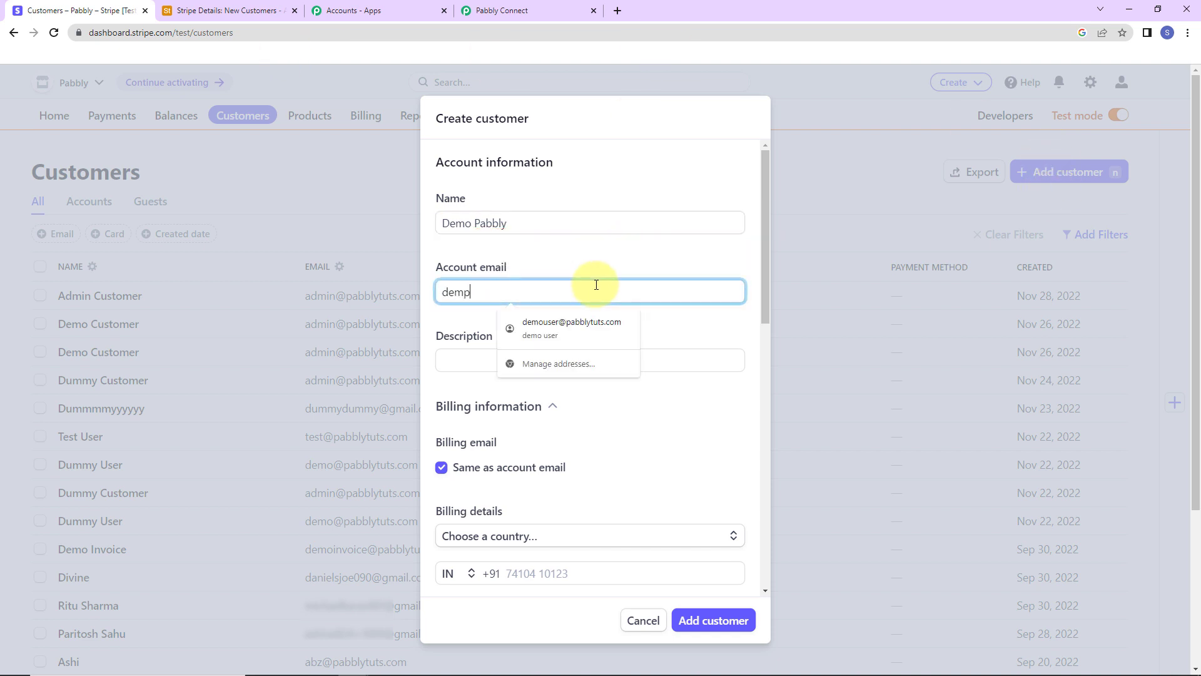
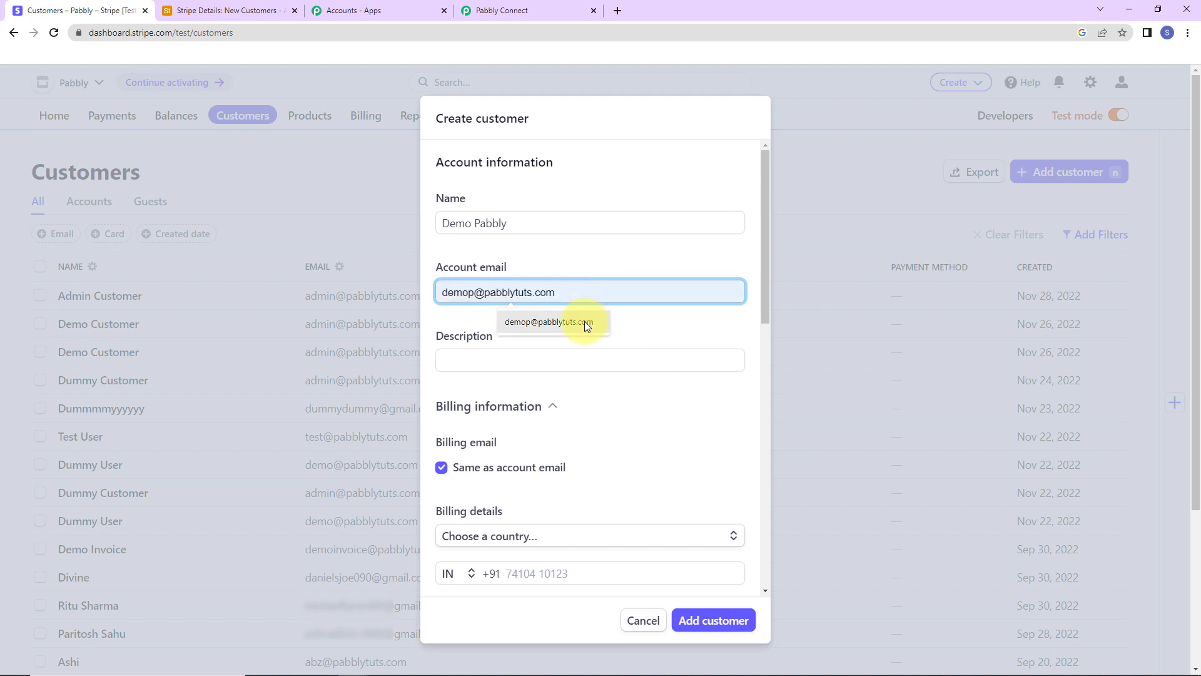
left_click(551, 321)
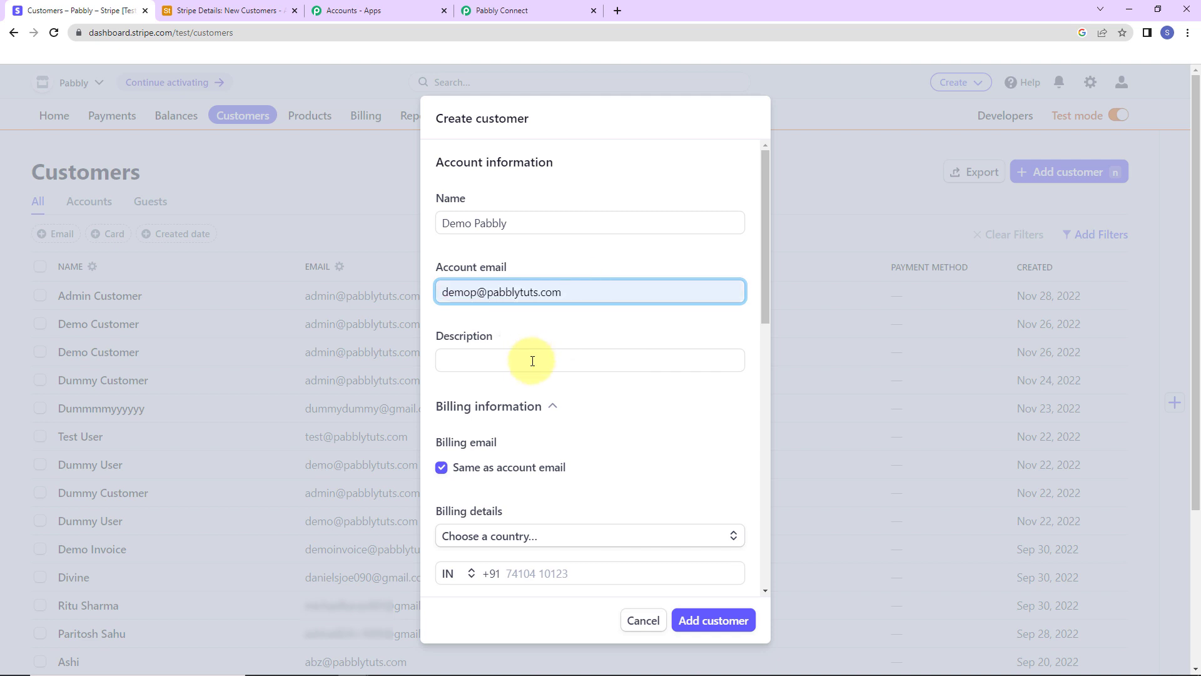
left_click_drag(766, 233, 773, 293)
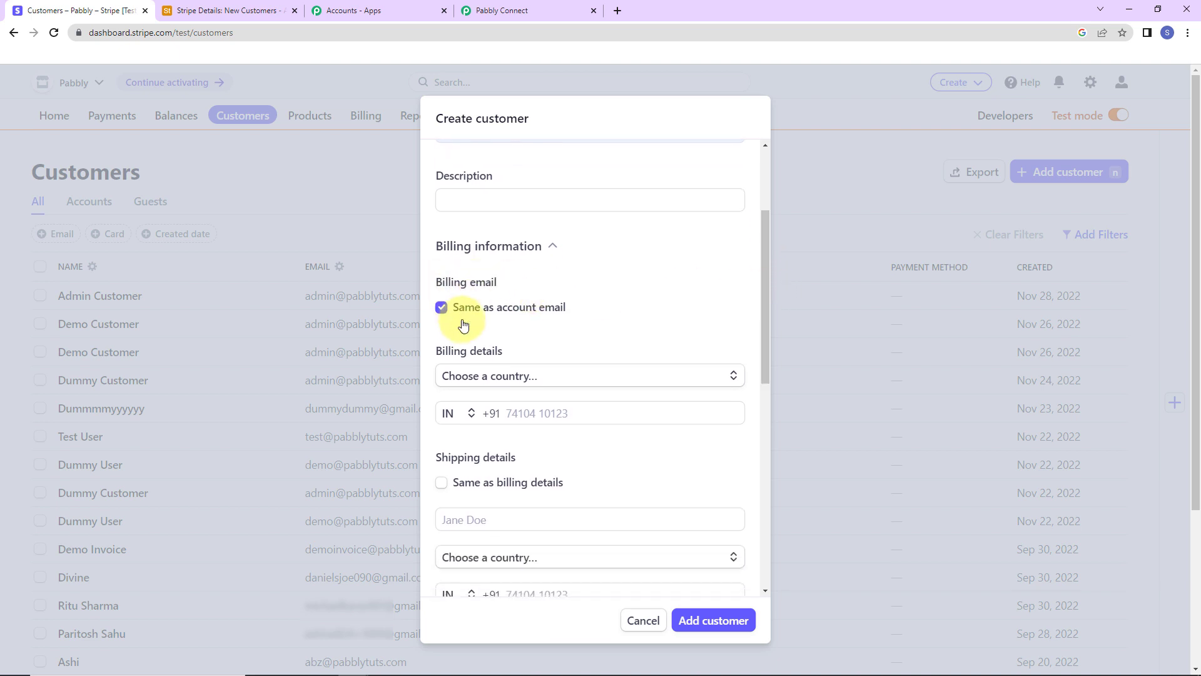
left_click_drag(765, 260, 764, 309)
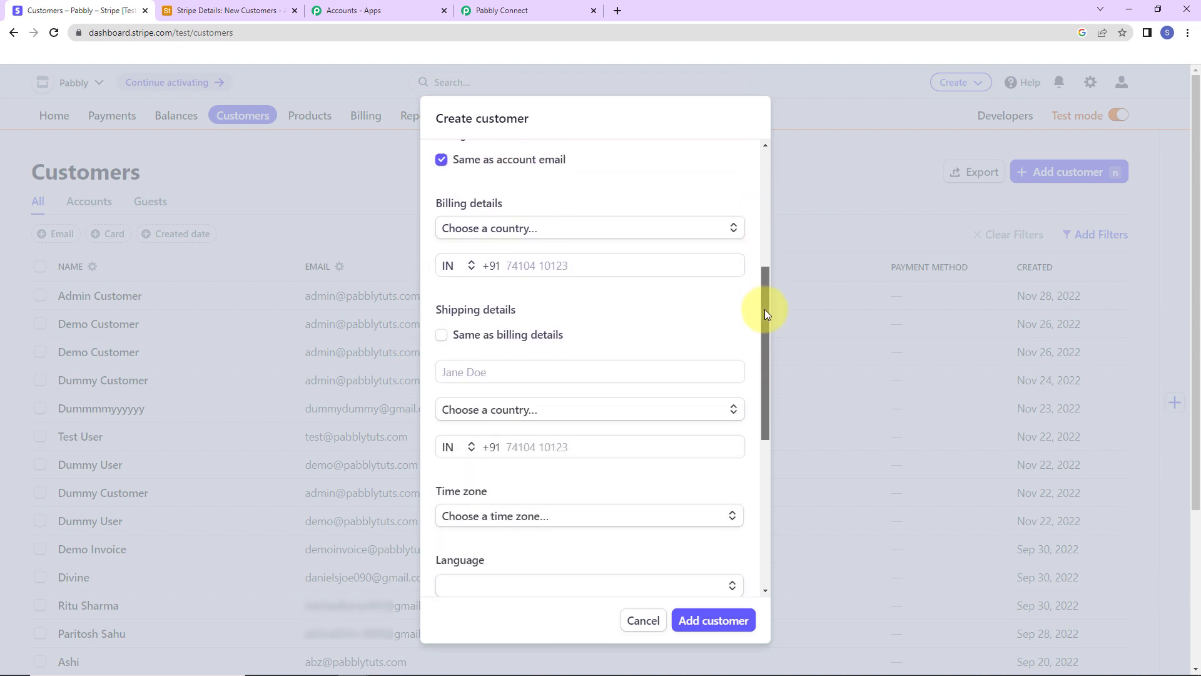
Step: Set billing country to India, add the phone number, and make shipping match billing
left_click(550, 230)
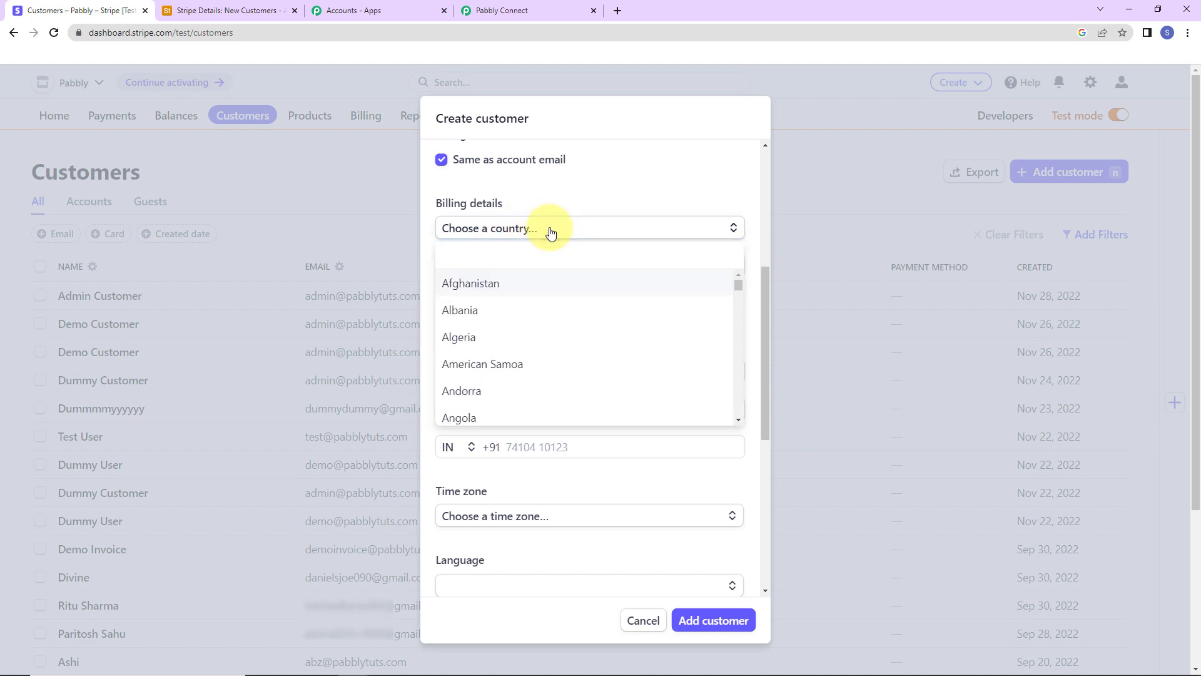
type("ind")
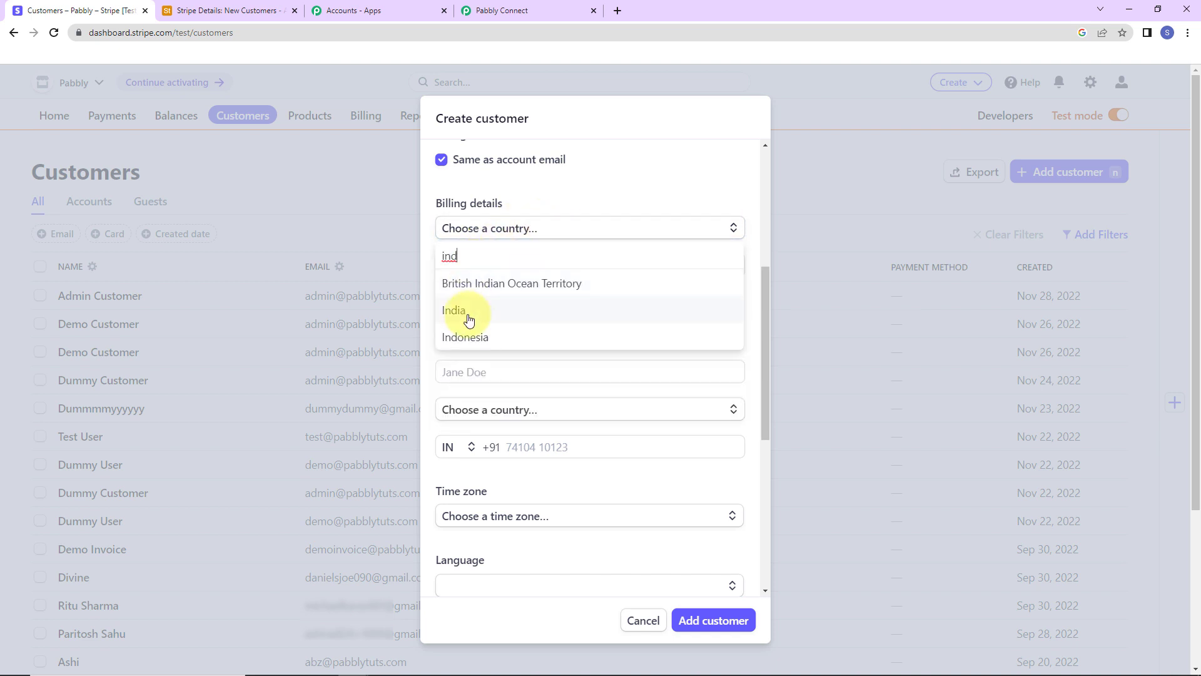
left_click(470, 319)
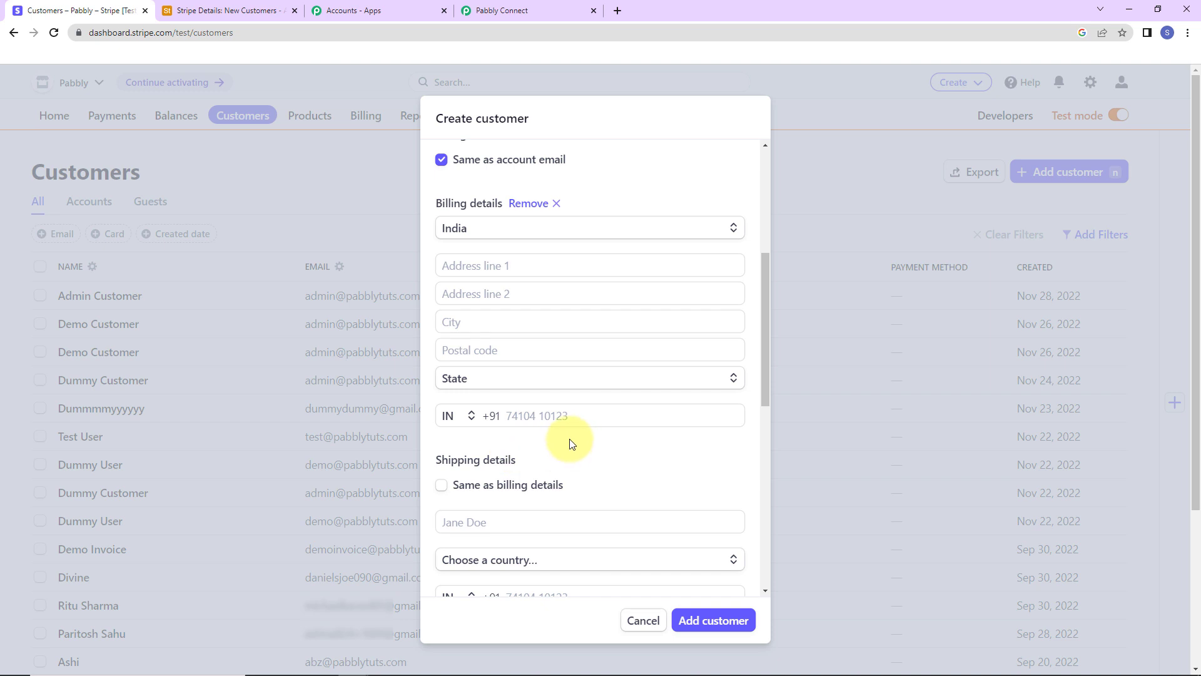
left_click(573, 416)
left_click(591, 448)
scroll(631, 451, "down", 5)
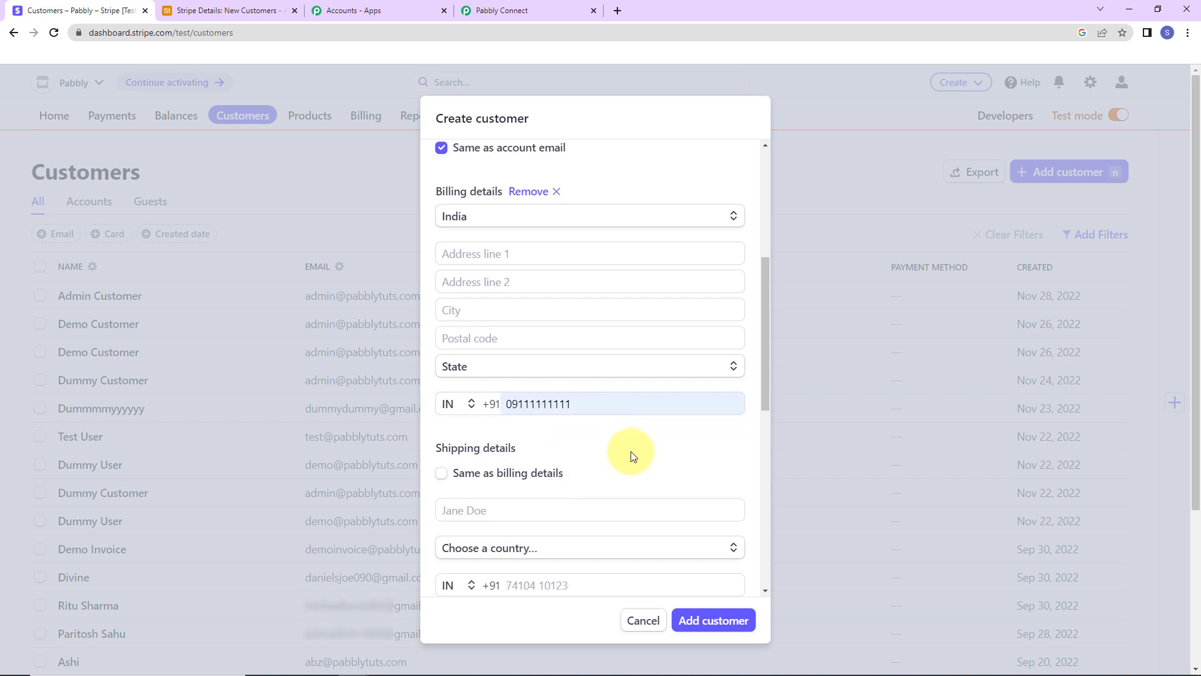
left_click(441, 194)
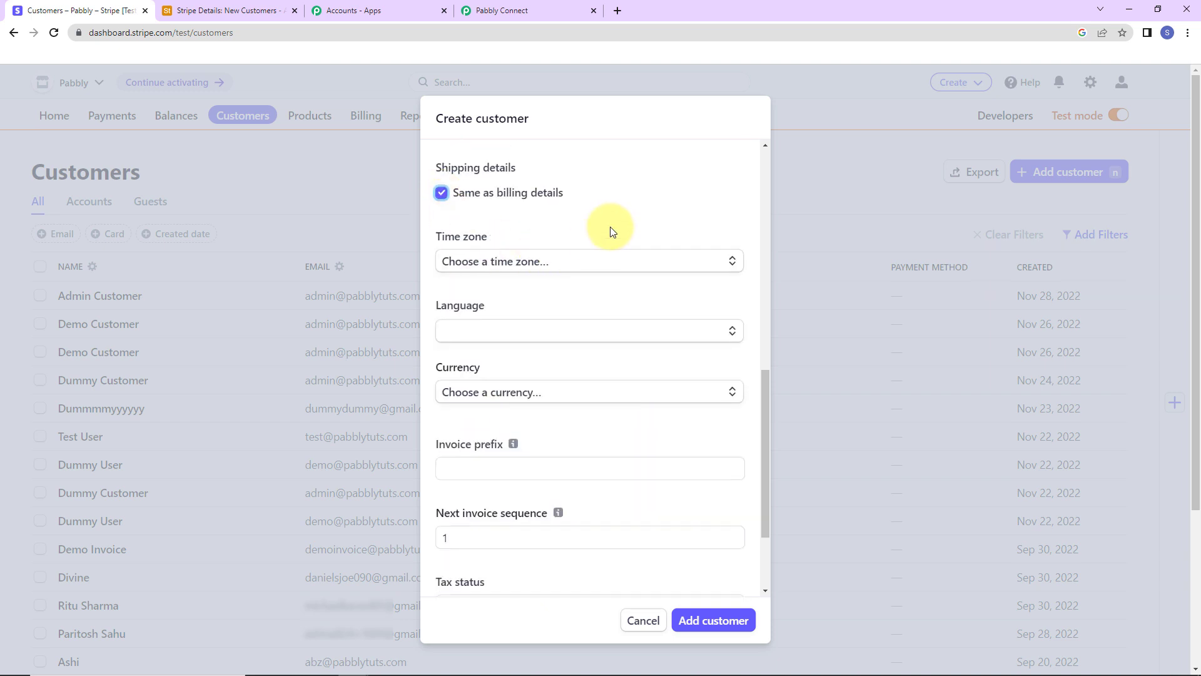
Step: Set time zone Asia - Kolkata, language English (United Kingdom), currency INR, and create the customer
left_click(572, 267)
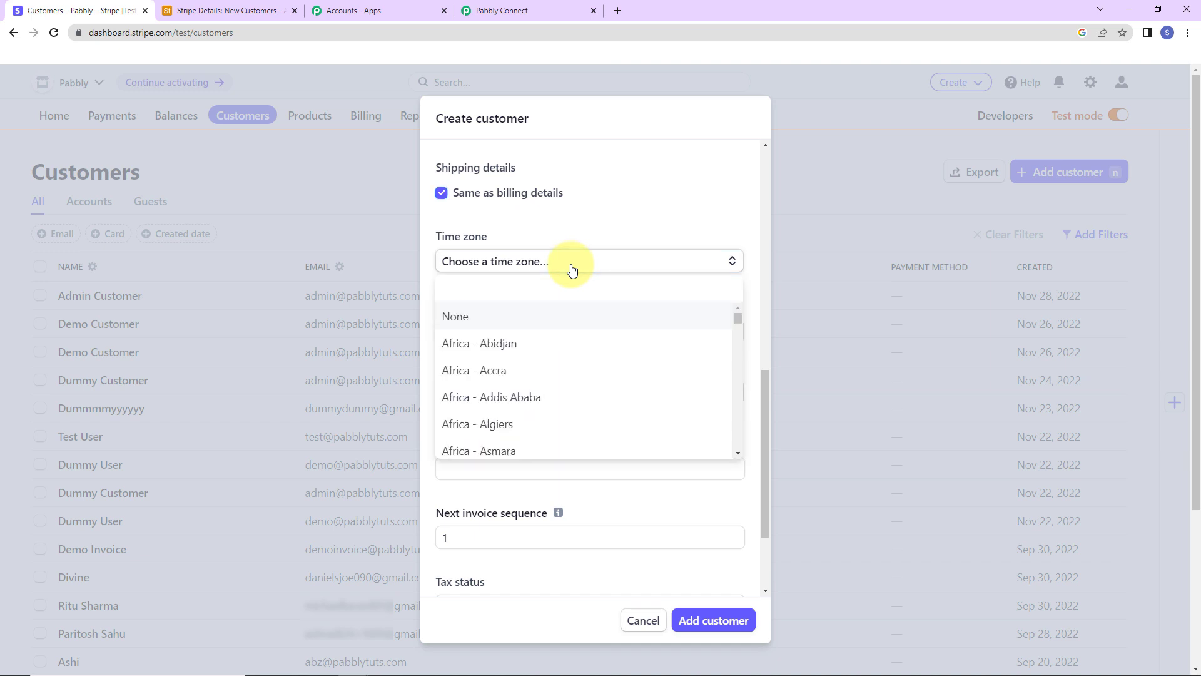
type("kol")
left_click(516, 315)
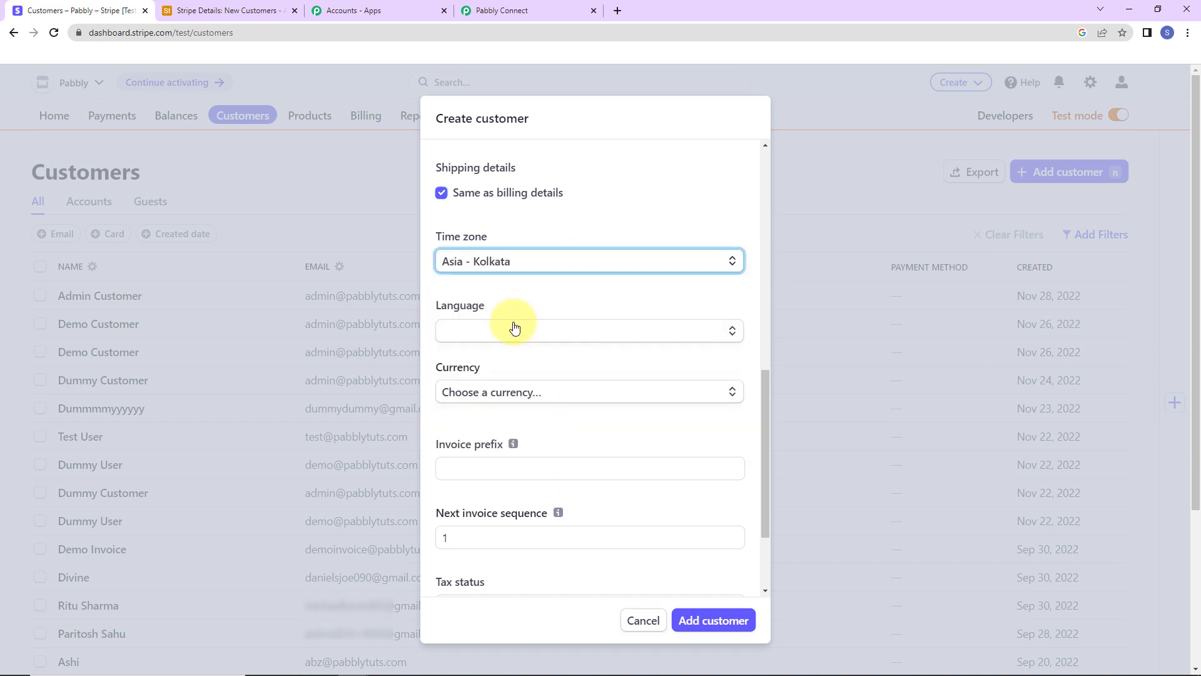
left_click(487, 331)
type("ed Kin")
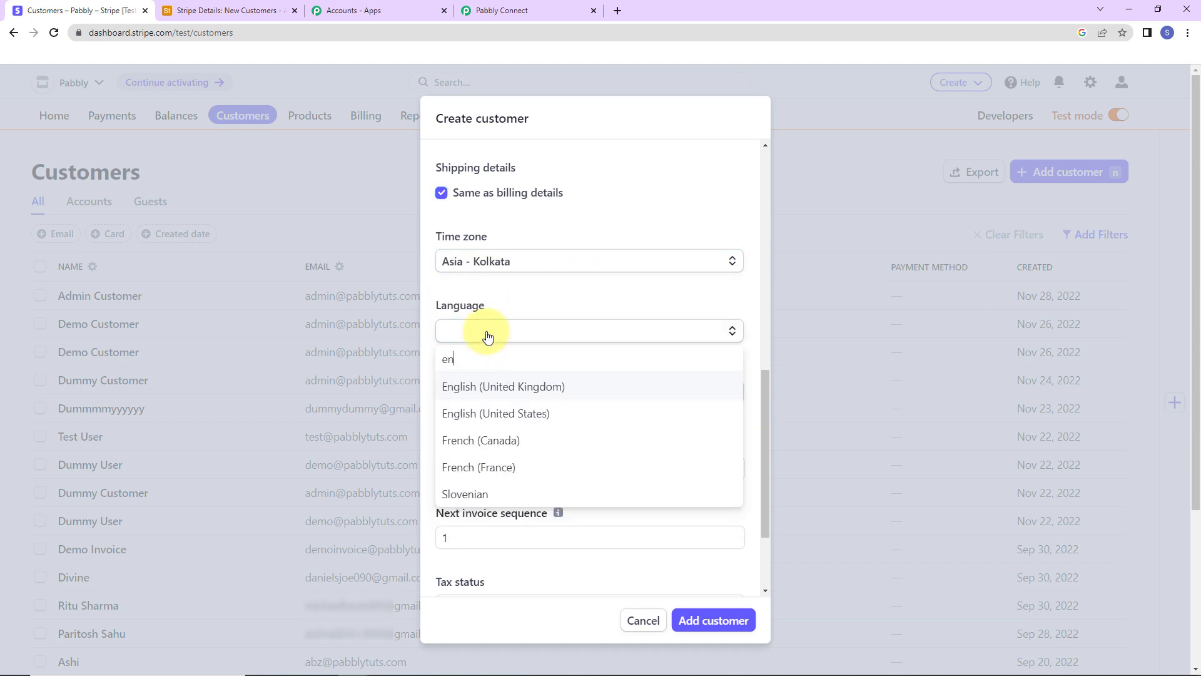
type("g")
left_click(496, 385)
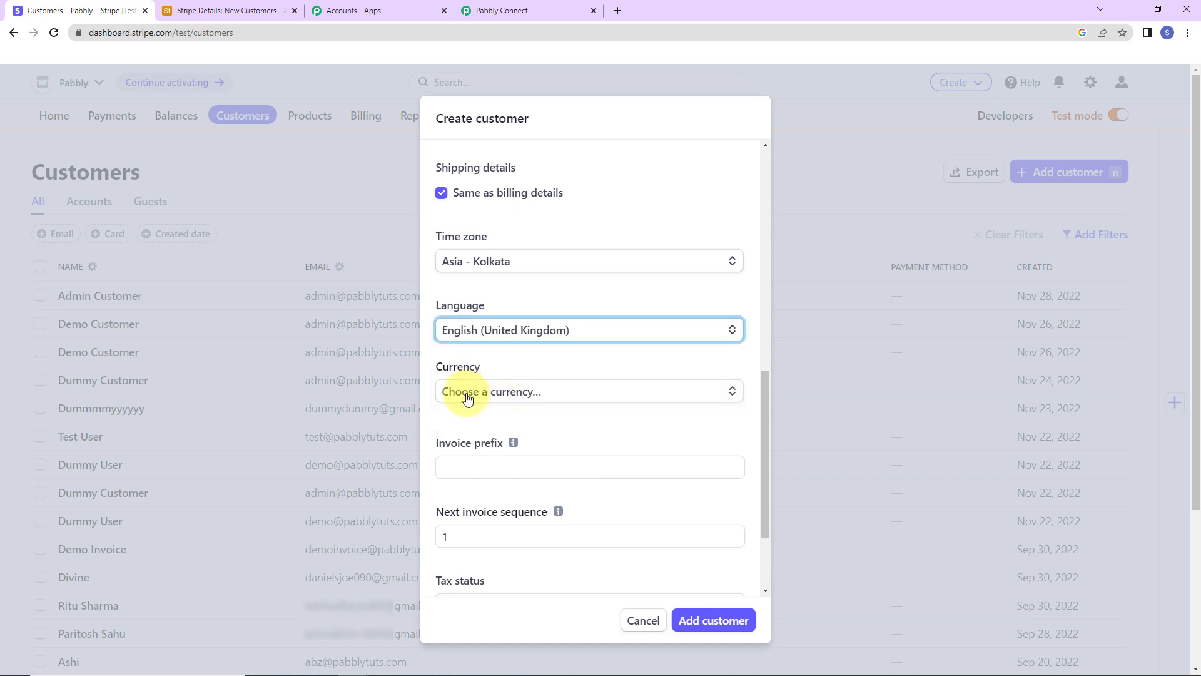
left_click(520, 399)
type("inr")
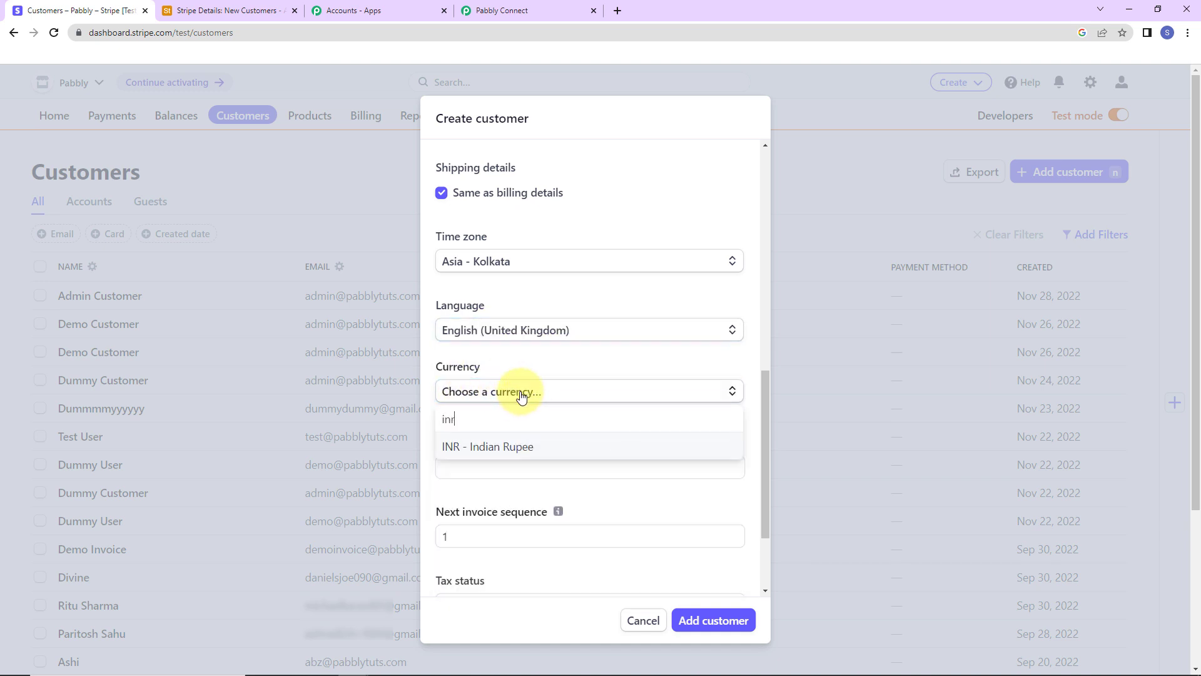
left_click(494, 446)
scroll(587, 395, "down", 2)
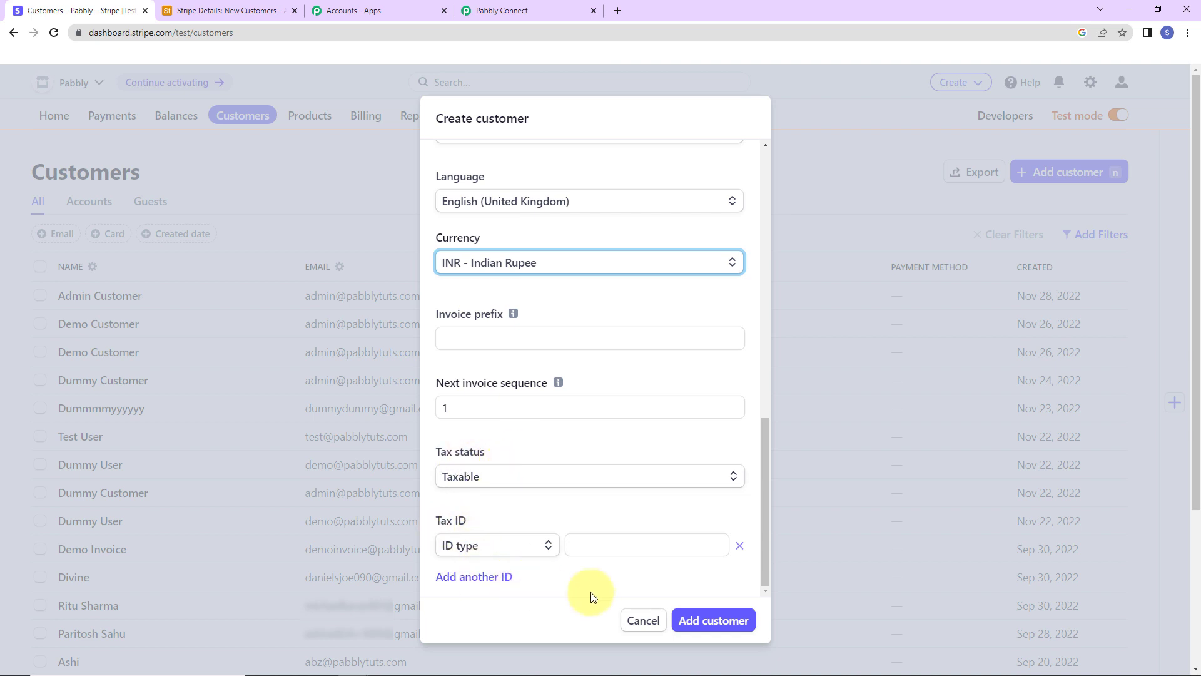
left_click(692, 618)
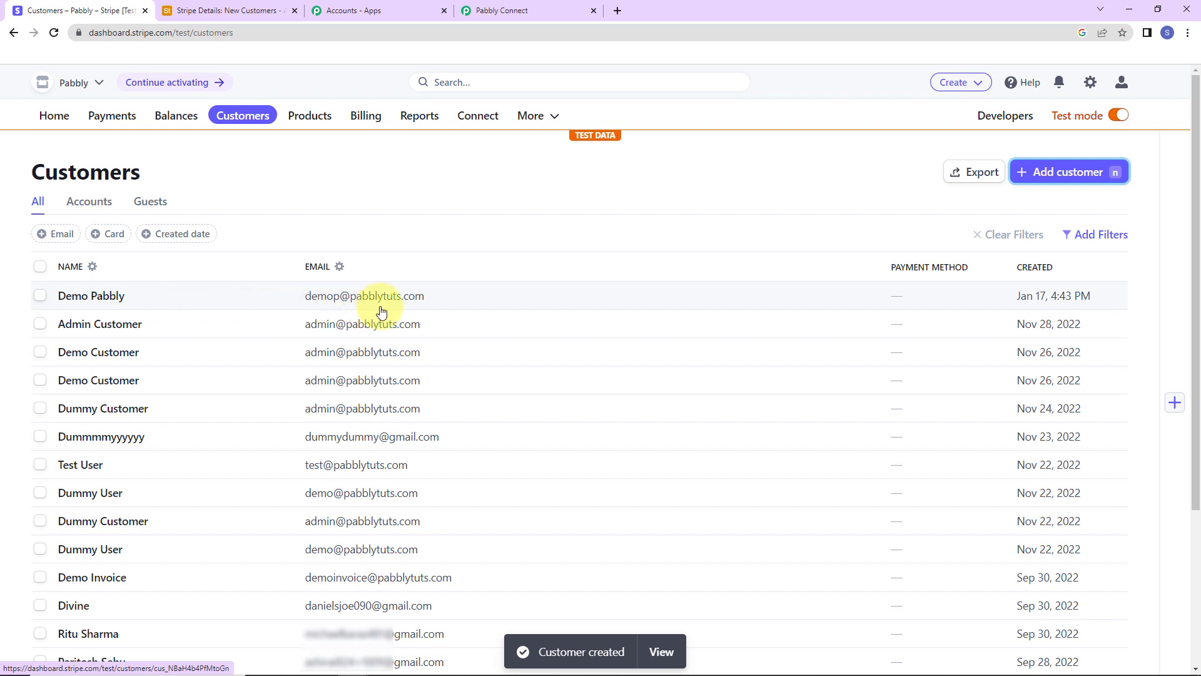
Step: Review the captured customer fields in Pabbly's response, including email, country IN and API 2022-11-15
left_click(520, 11)
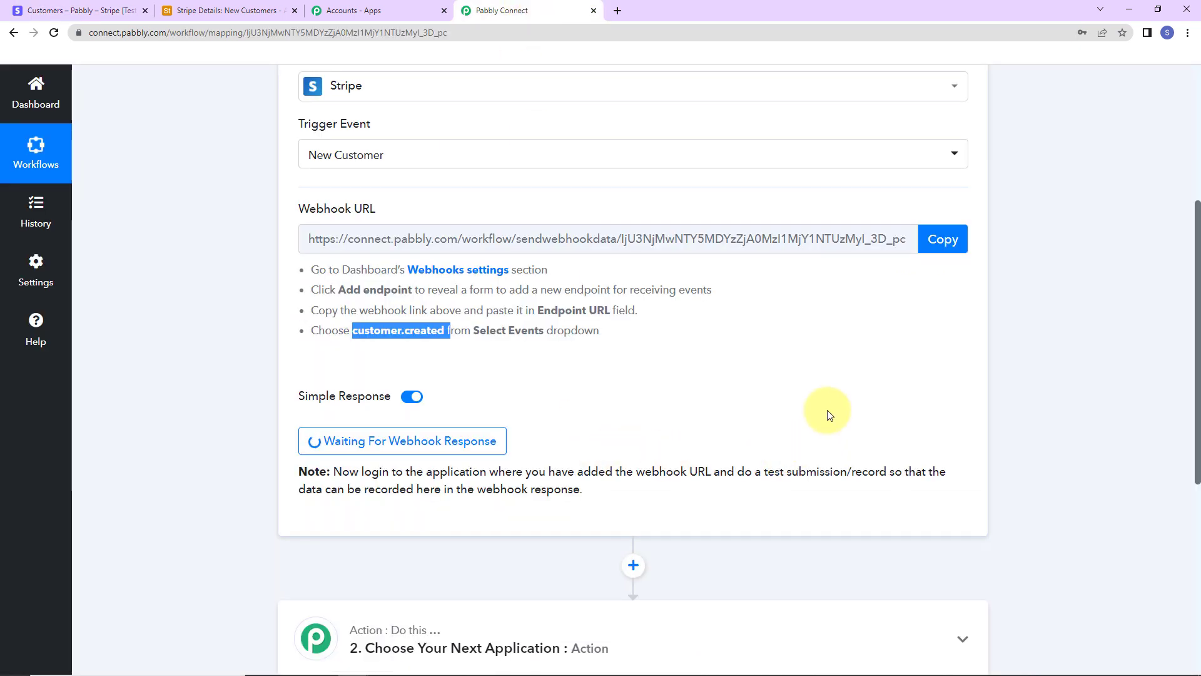
scroll(829, 415, "down", 5)
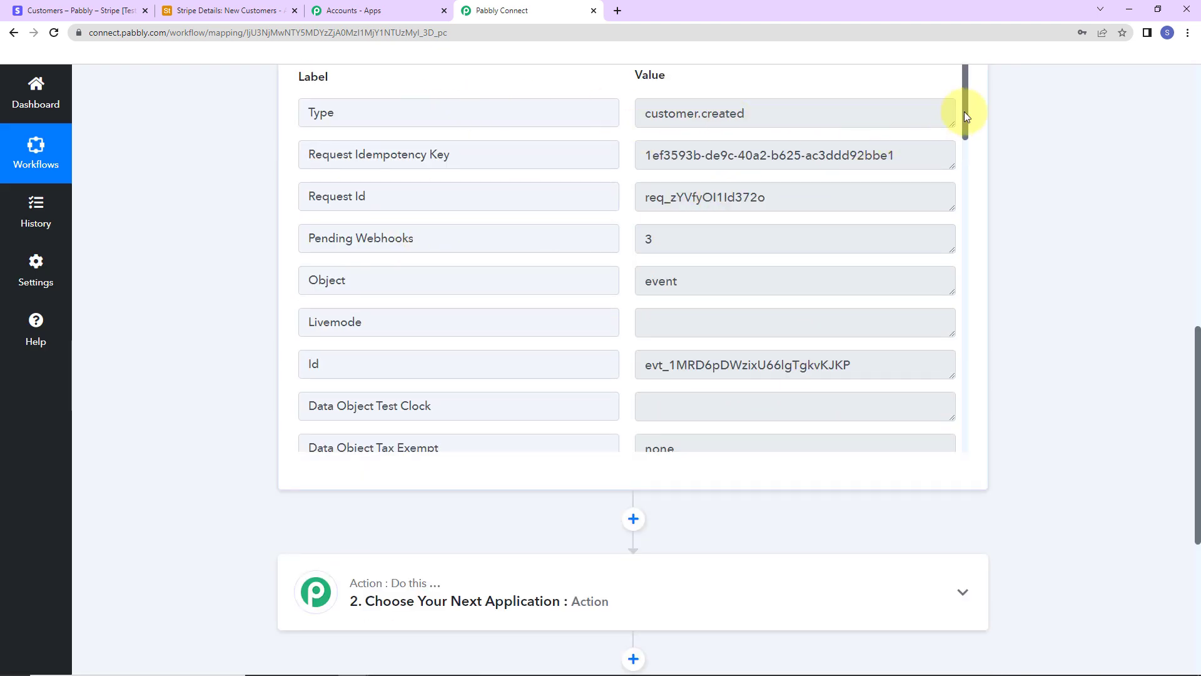
left_click_drag(967, 113, 979, 165)
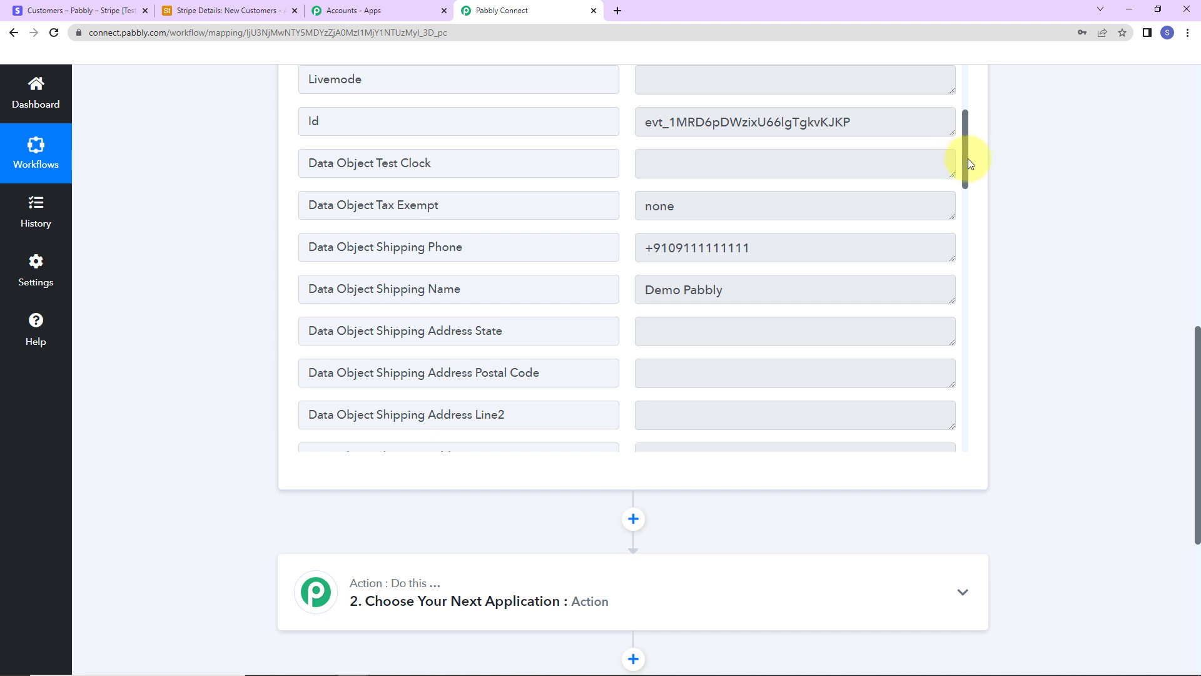
left_click_drag(969, 162, 987, 328)
left_click_drag(638, 224, 804, 225)
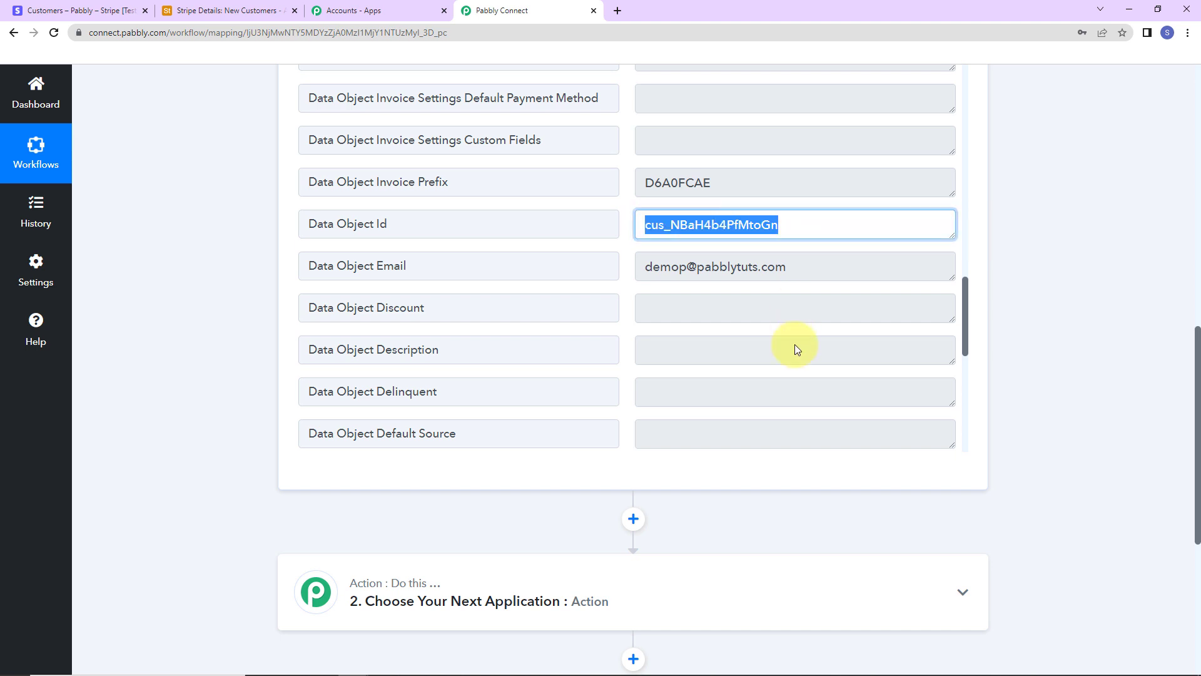
left_click_drag(638, 268, 982, 418)
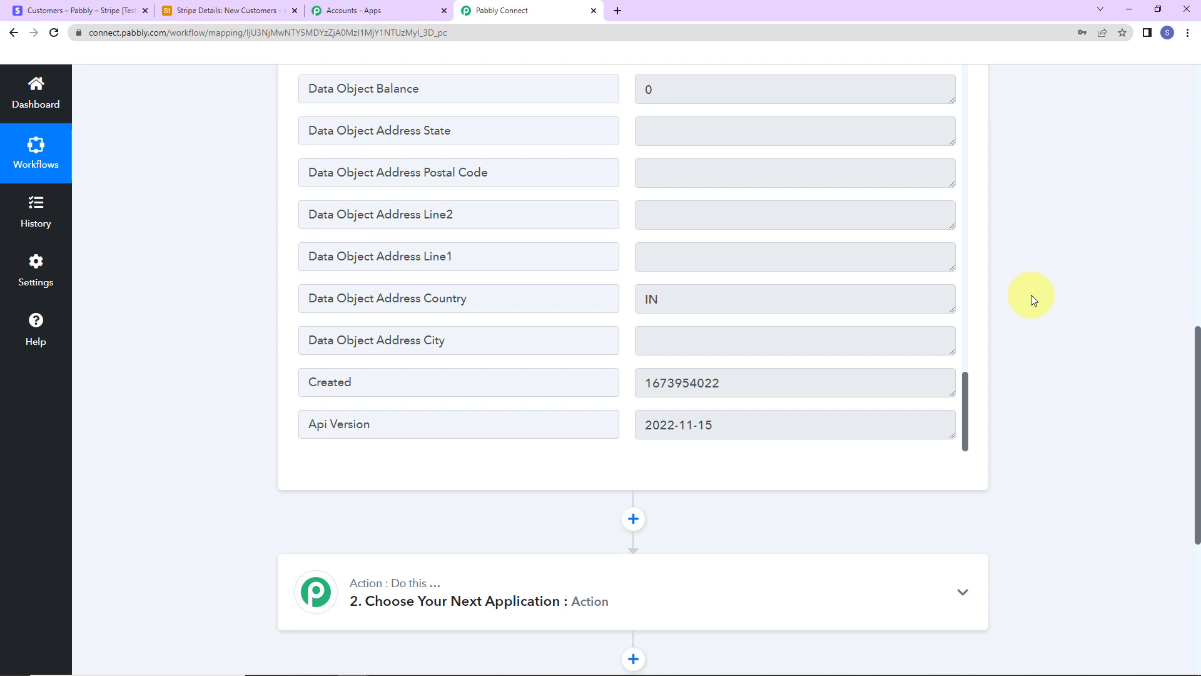
scroll(1031, 295, "down", 6)
Step: Set the action step to Airtable's Create Record event
left_click(539, 247)
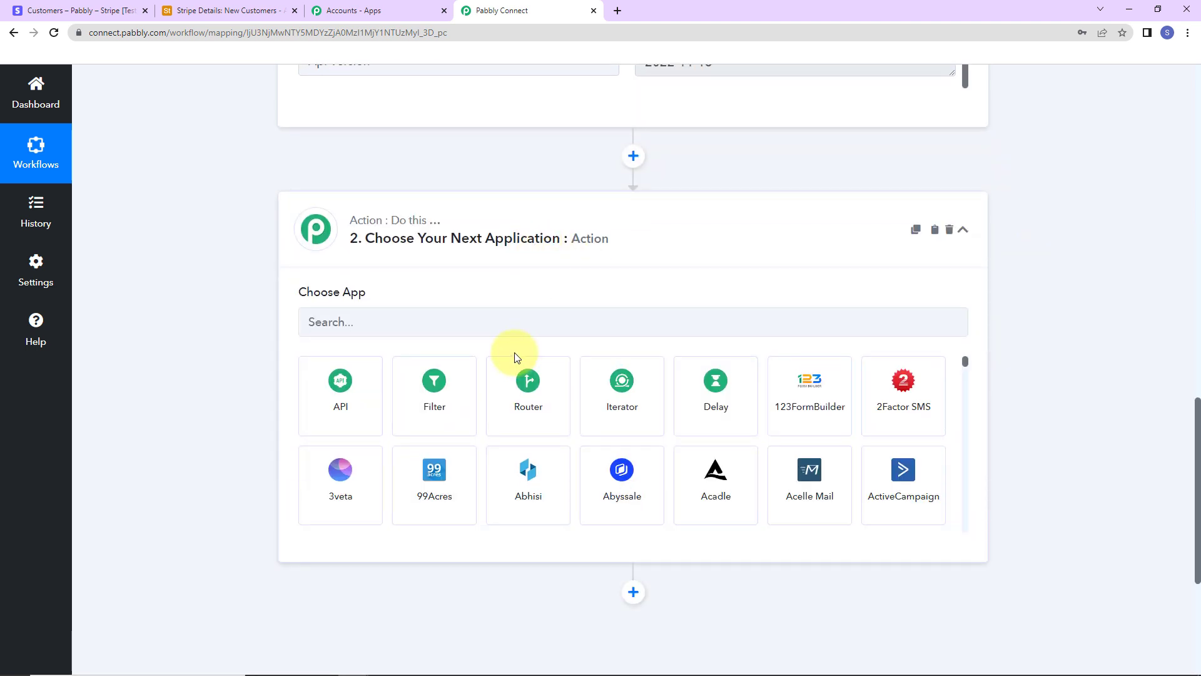
left_click(522, 328)
type("airtable")
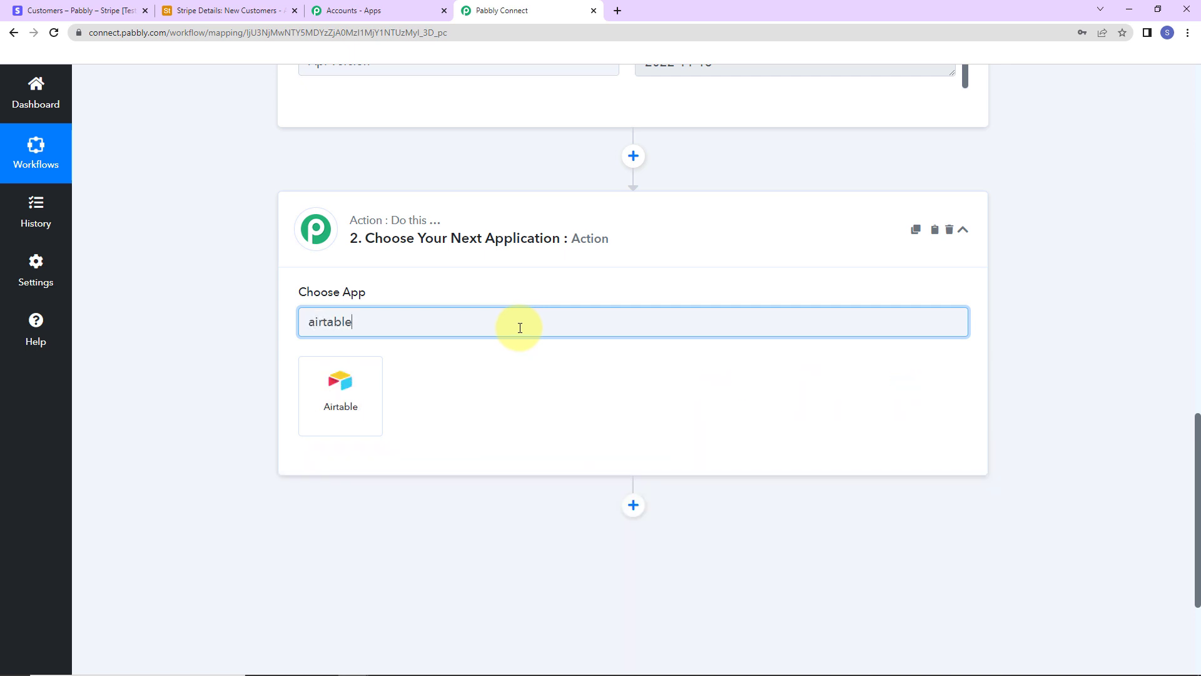
left_click(338, 391)
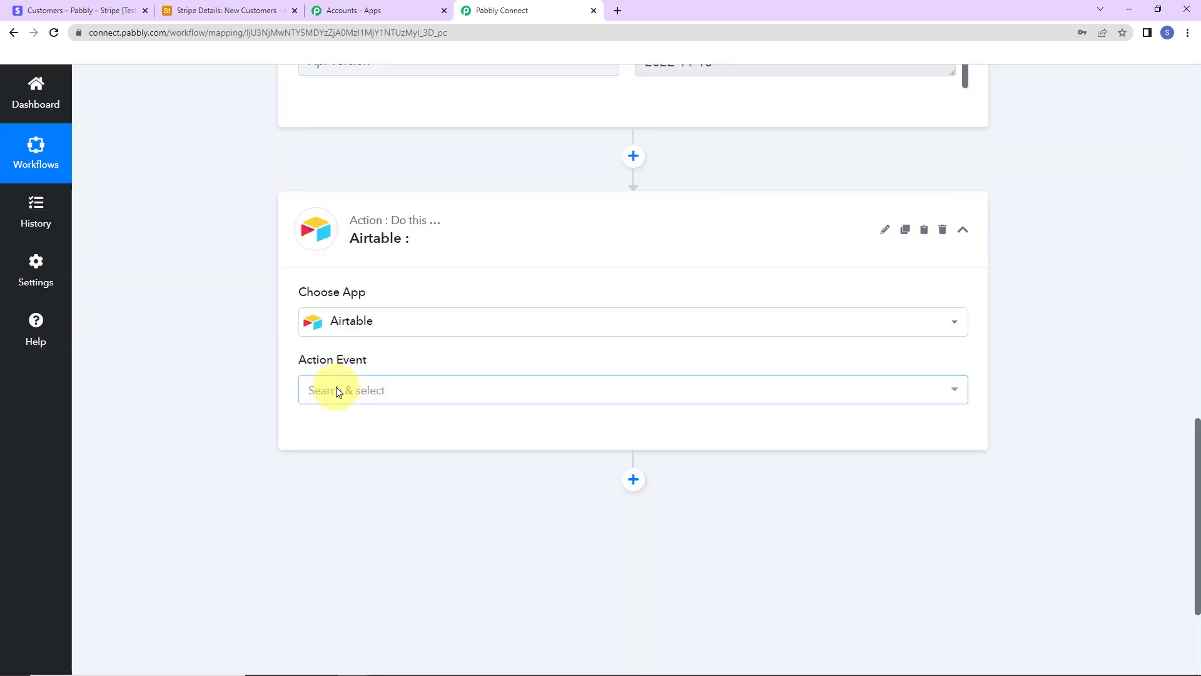
left_click(336, 391)
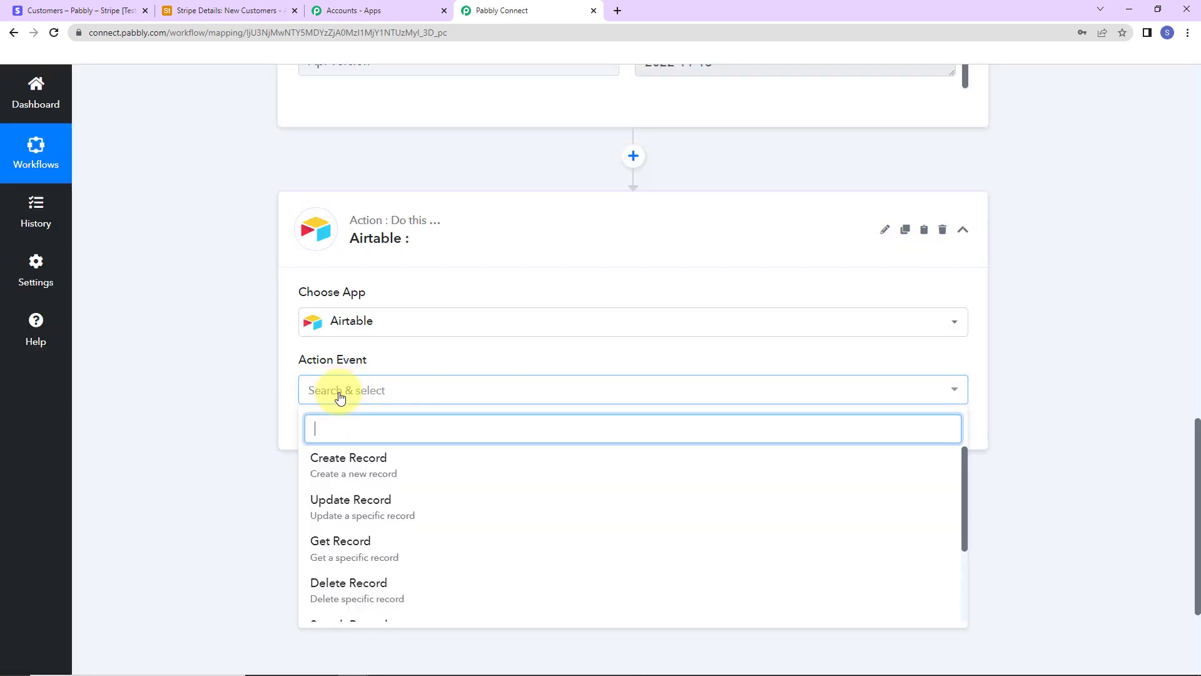
left_click(341, 460)
Step: Begin a new Airtable connection, Airtable #6, and check the token help text
left_click(341, 437)
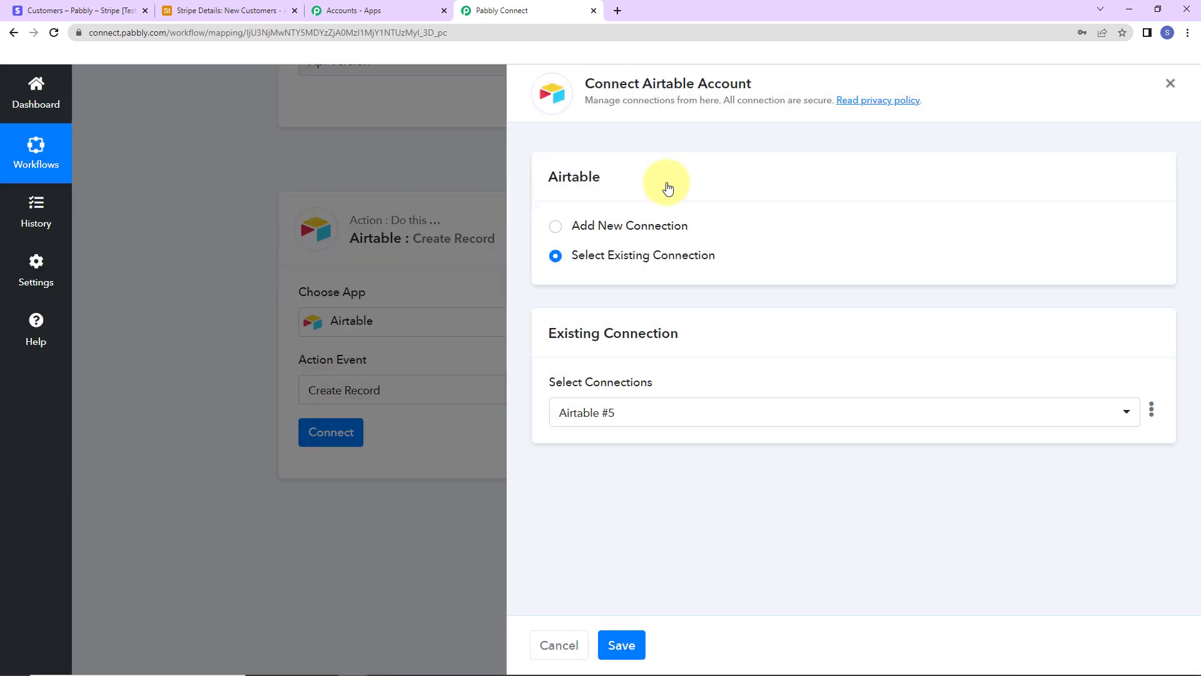
left_click_drag(643, 83, 785, 77)
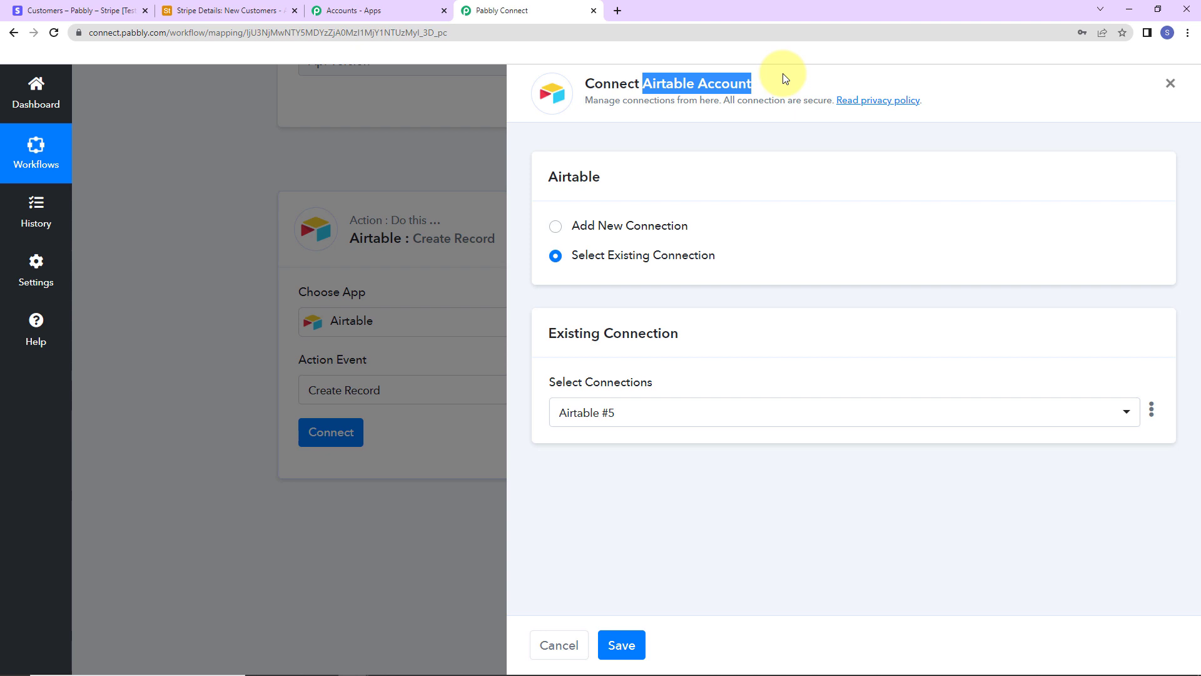
left_click(556, 229)
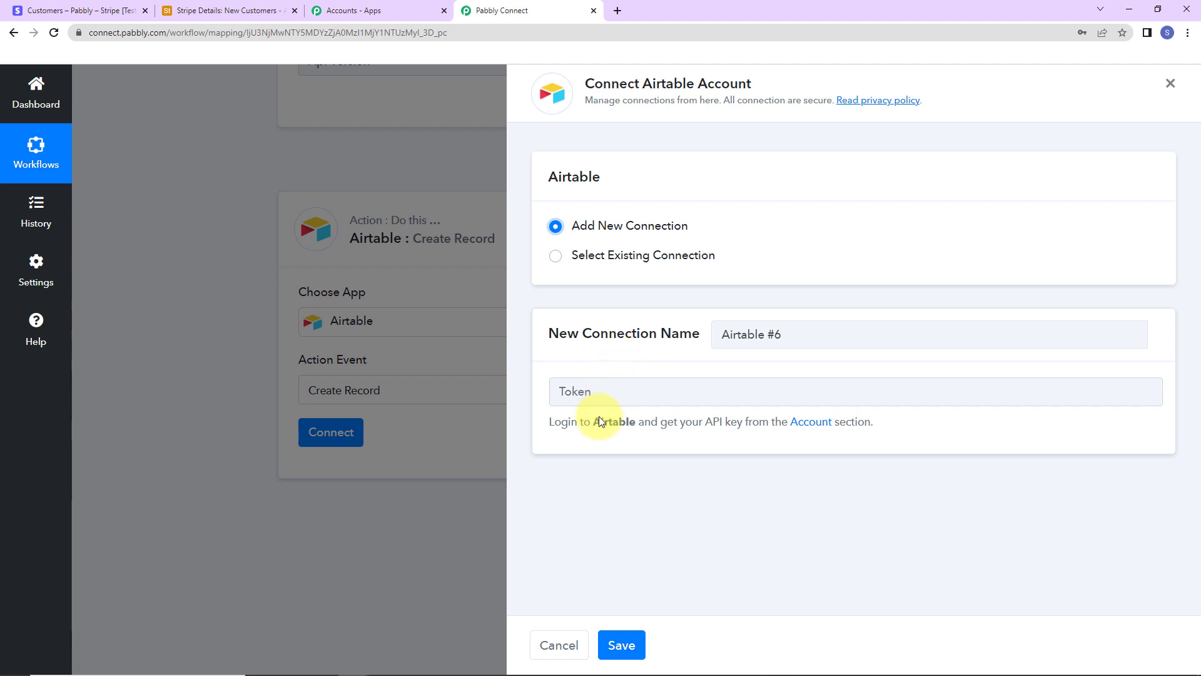
left_click_drag(593, 421, 646, 434)
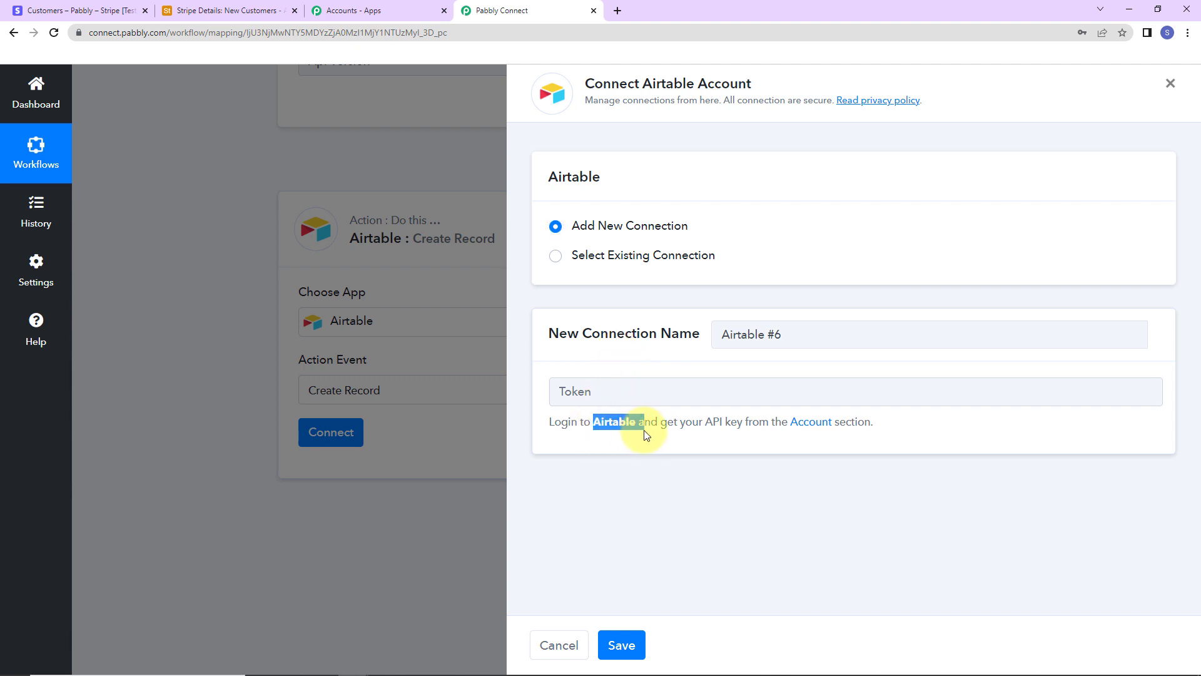
Step: Reveal and copy the personal API key on the Airtable account page
left_click(815, 428)
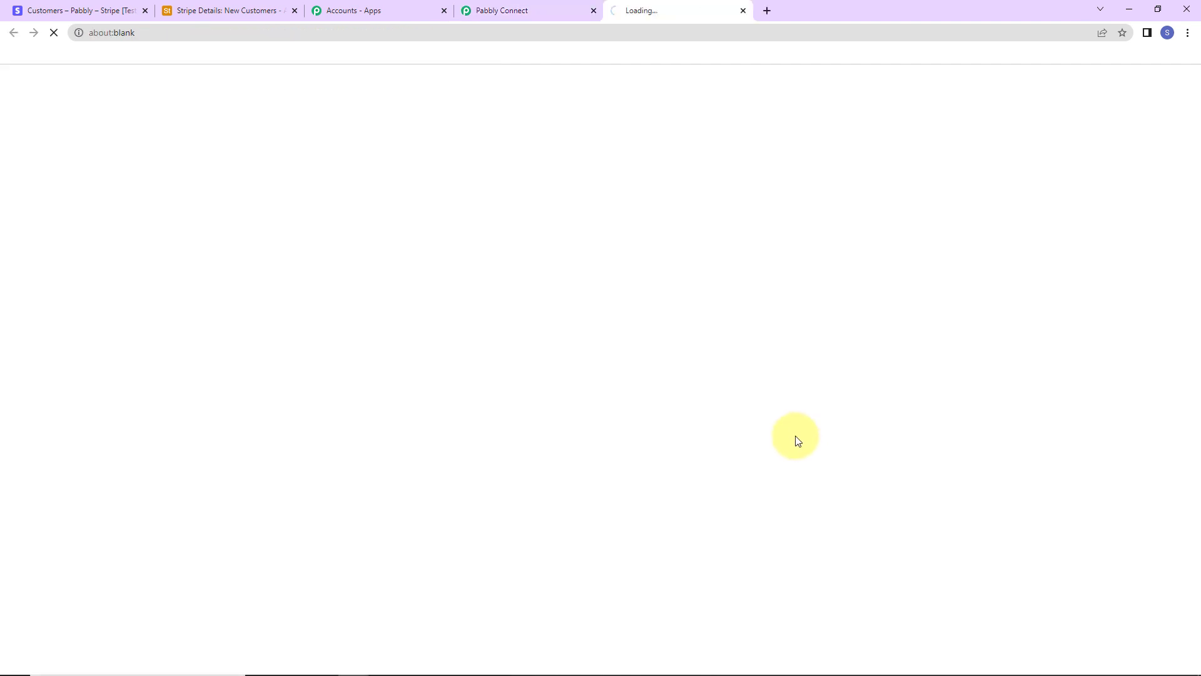
scroll(781, 417, "down", 5)
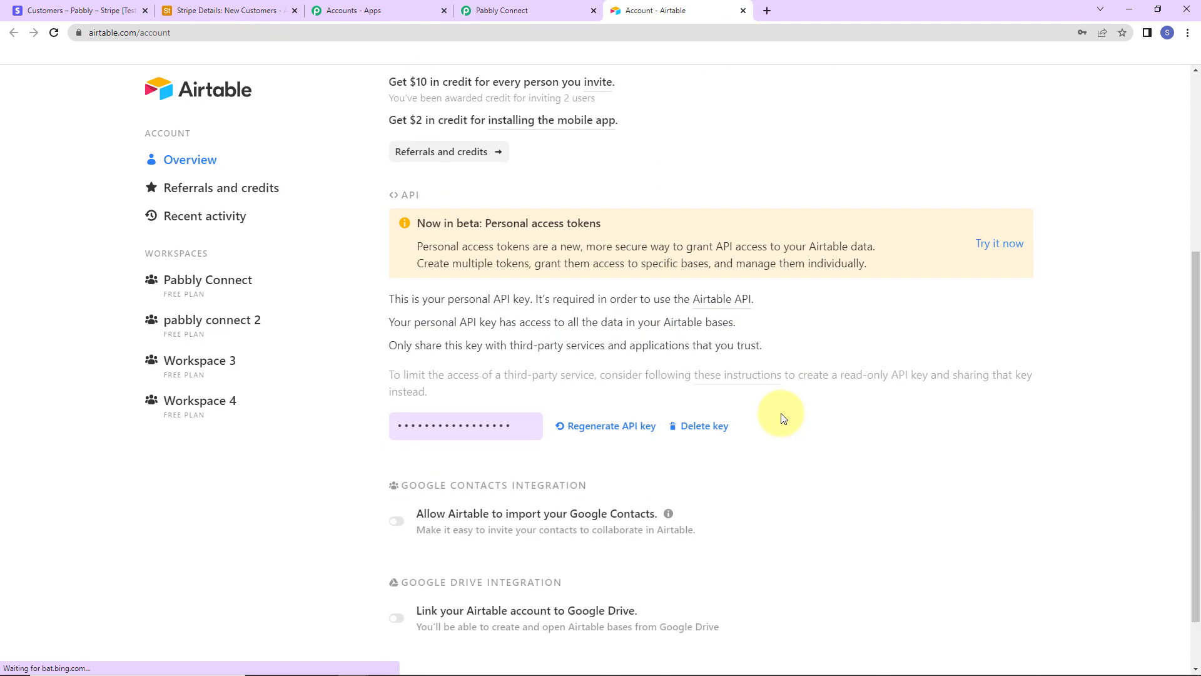
left_click(461, 425)
right_click(486, 425)
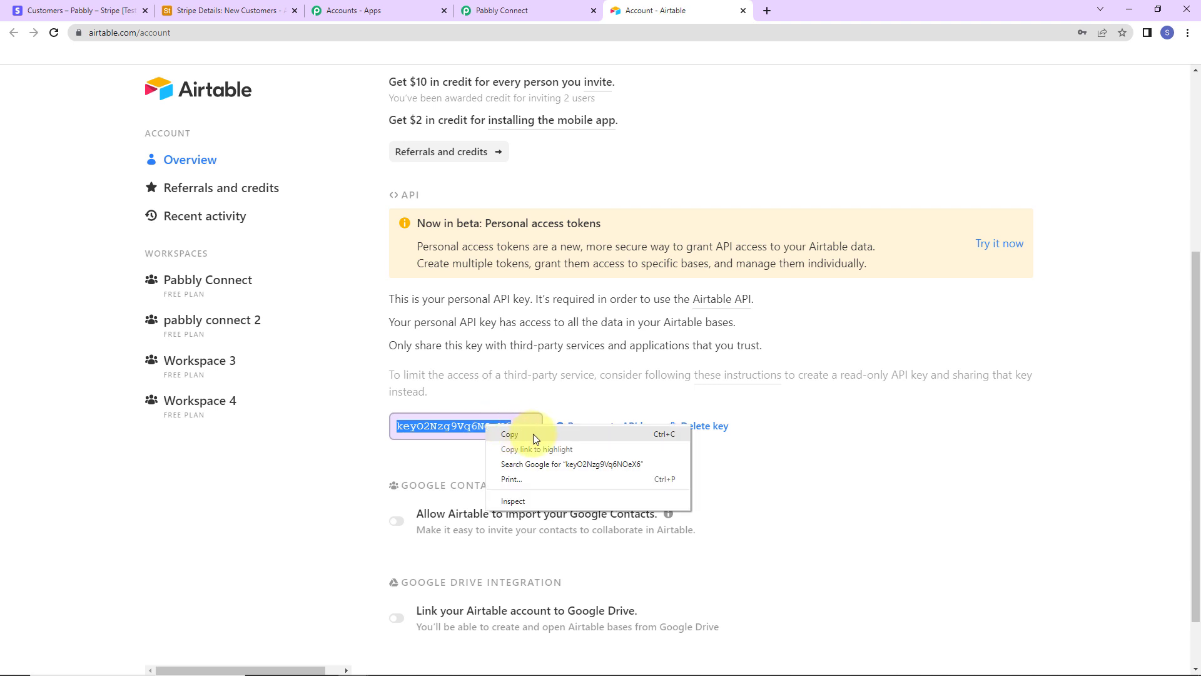
left_click(533, 433)
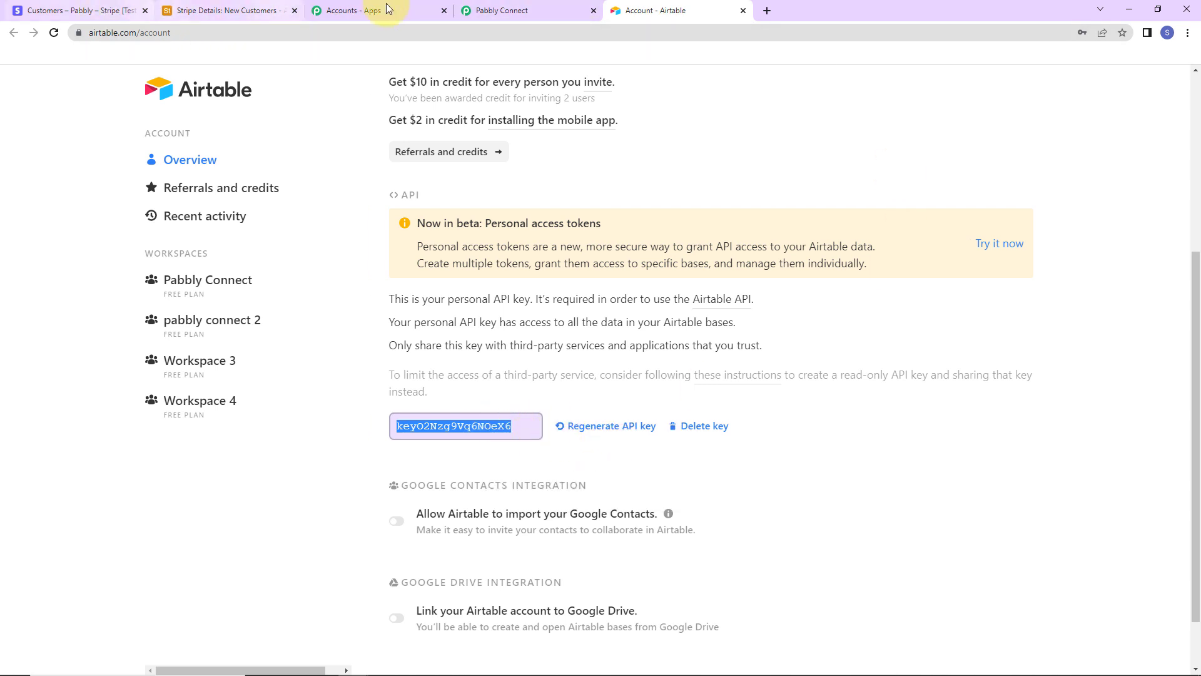
Step: Paste the API key into Pabbly's Token field and save the connection
left_click(497, 11)
left_click(577, 394)
key("ctrl+v")
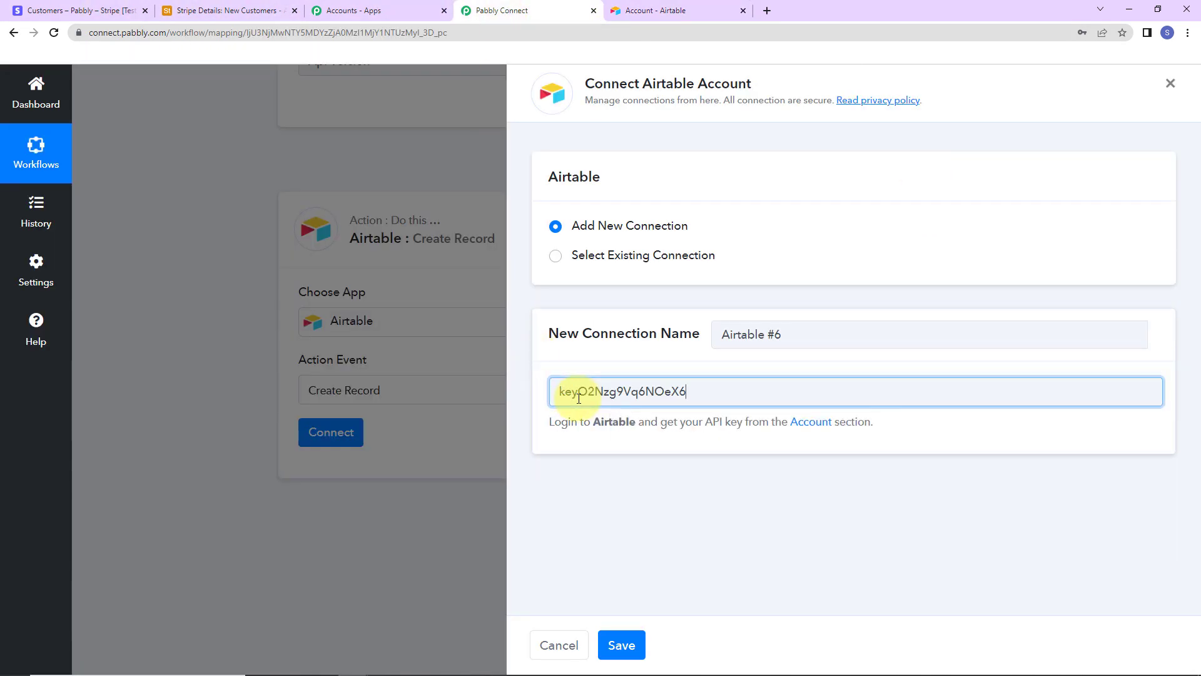
left_click(622, 645)
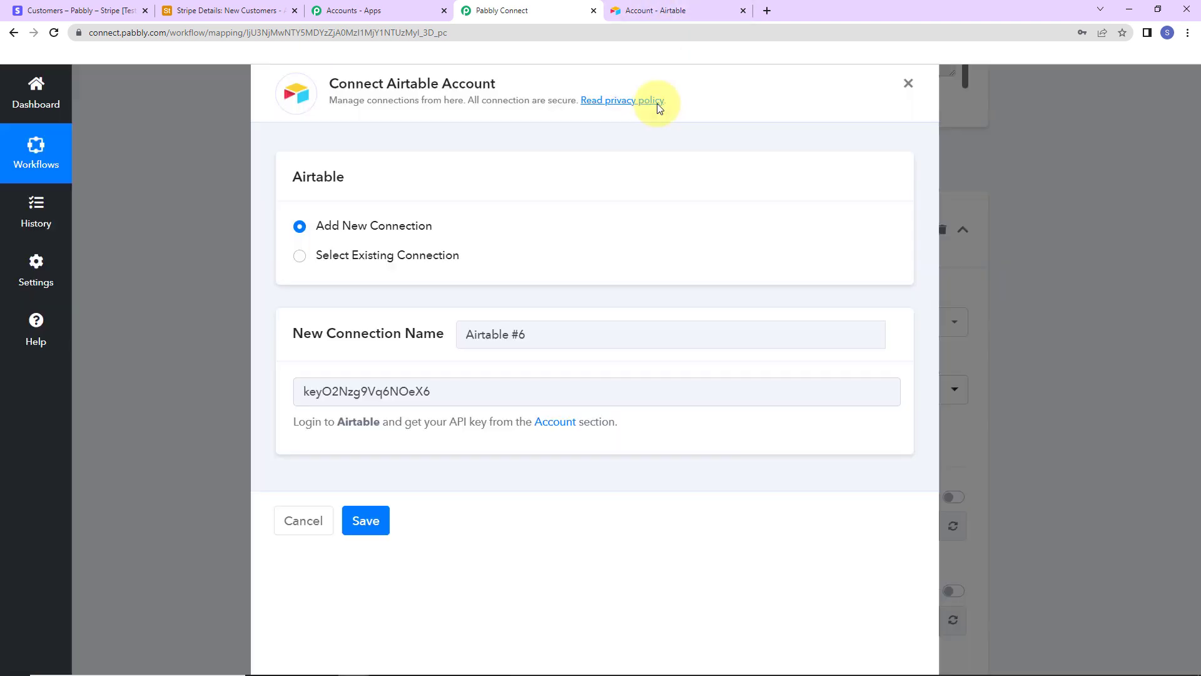
scroll(611, 225, "down", 5)
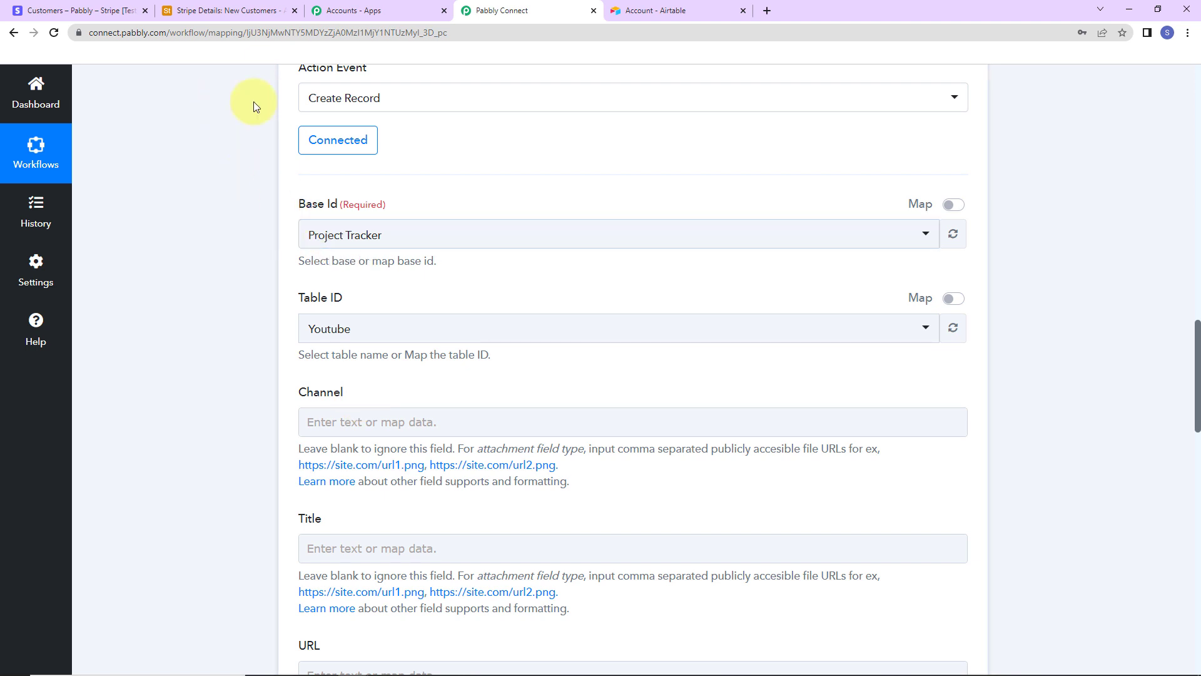
Step: Browse the Airtable bases home page and open the Stripe Details base
left_click(240, 11)
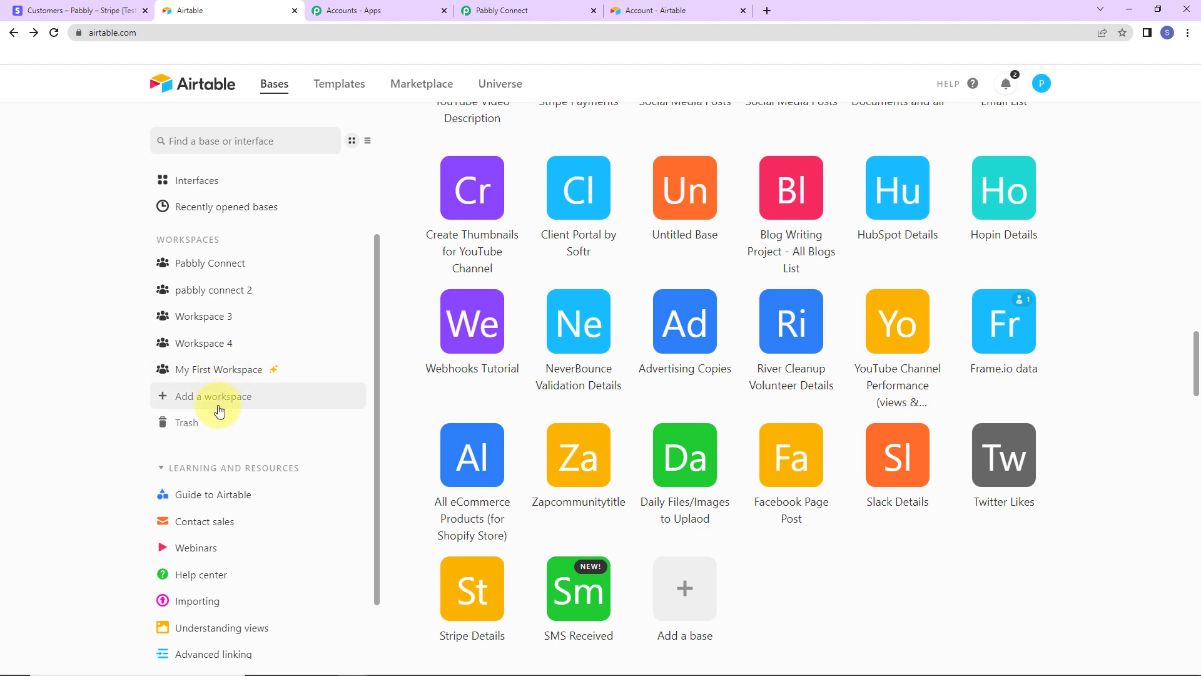
scroll(582, 285, "up", 7)
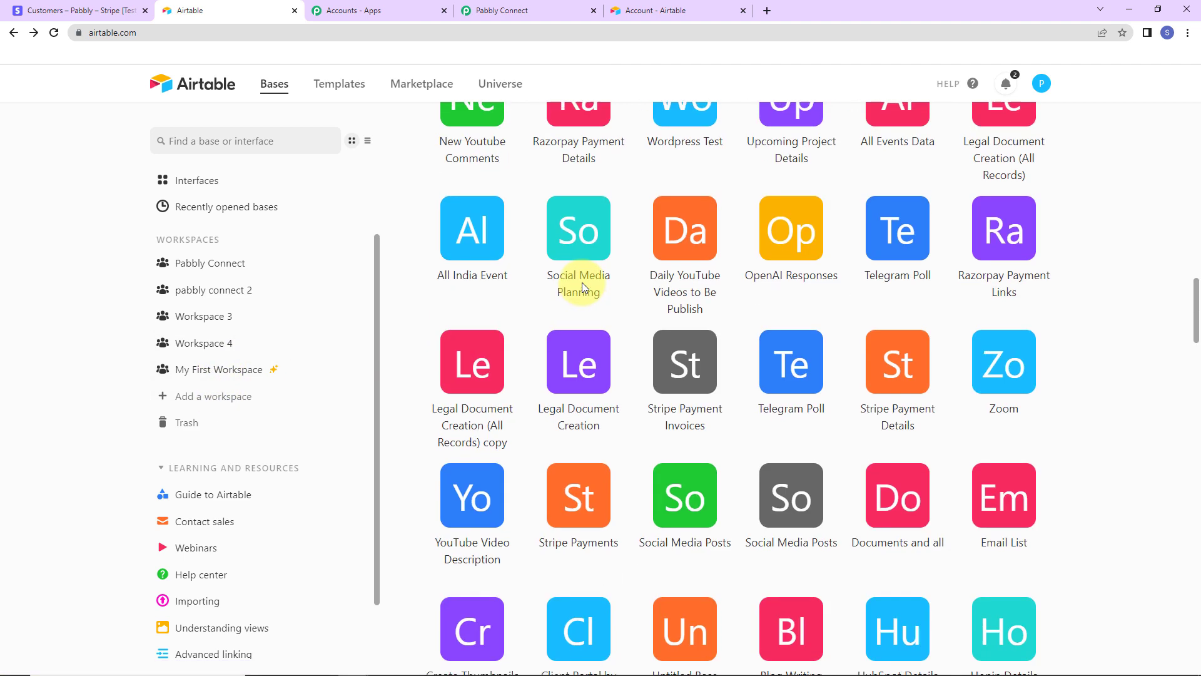
scroll(582, 283, "up", 2)
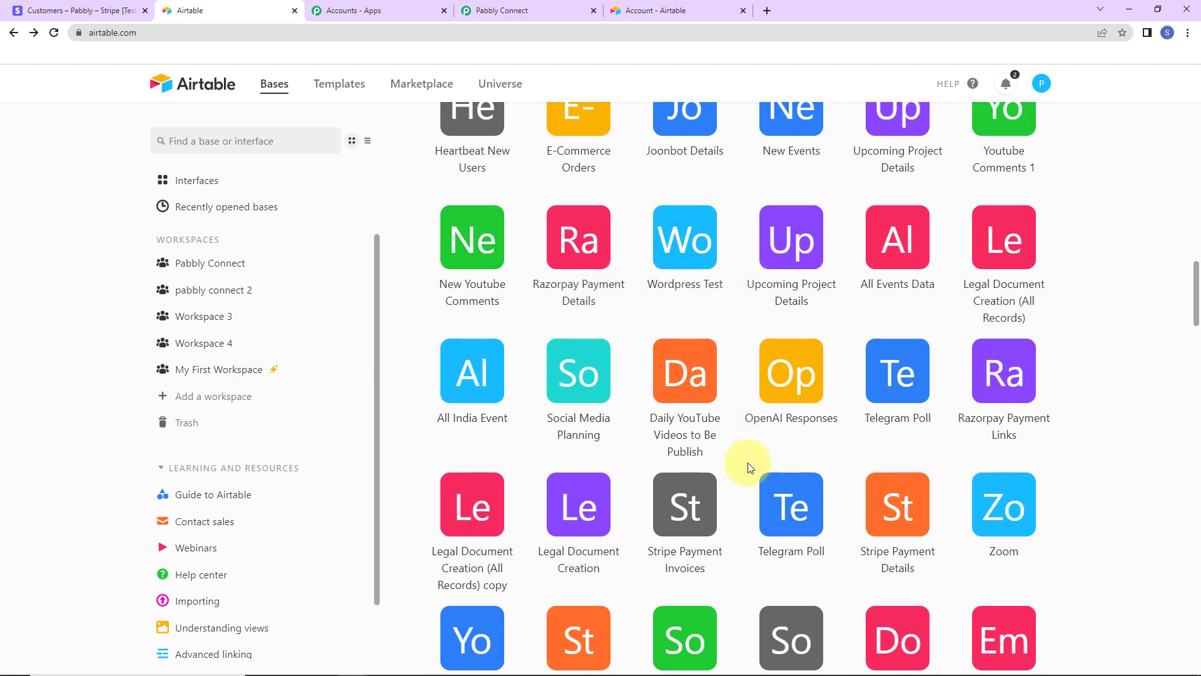
scroll(756, 456, "down", 2)
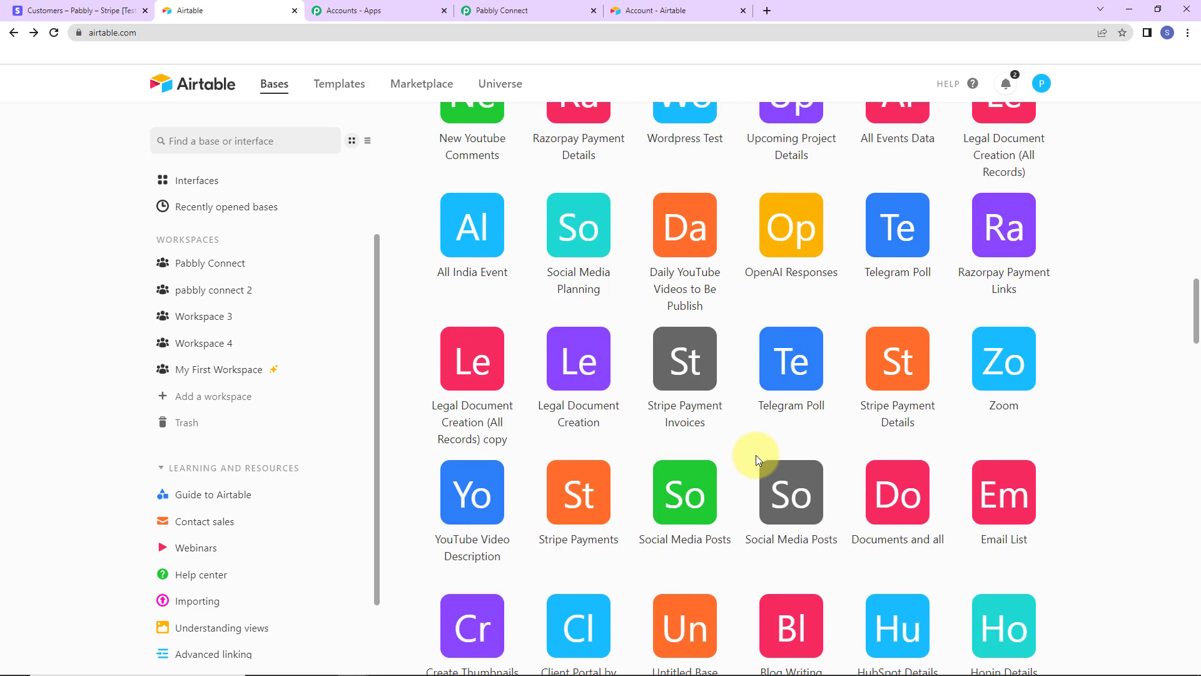
scroll(755, 456, "down", 8)
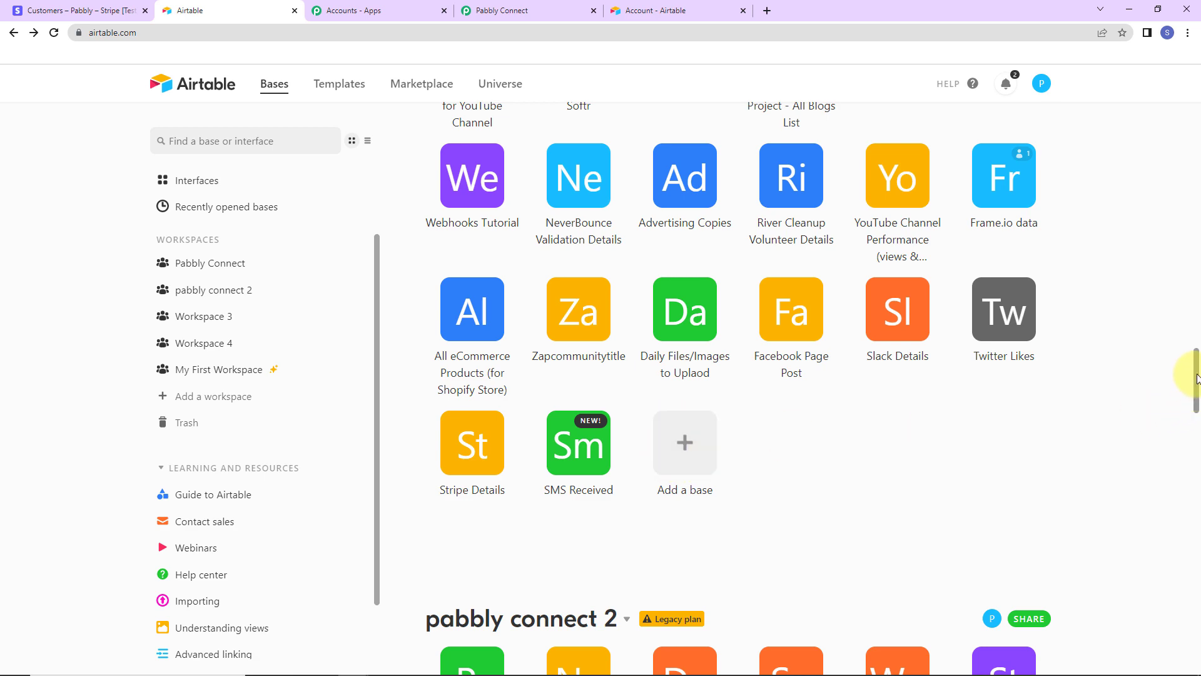
left_click_drag(1197, 378, 1159, 81)
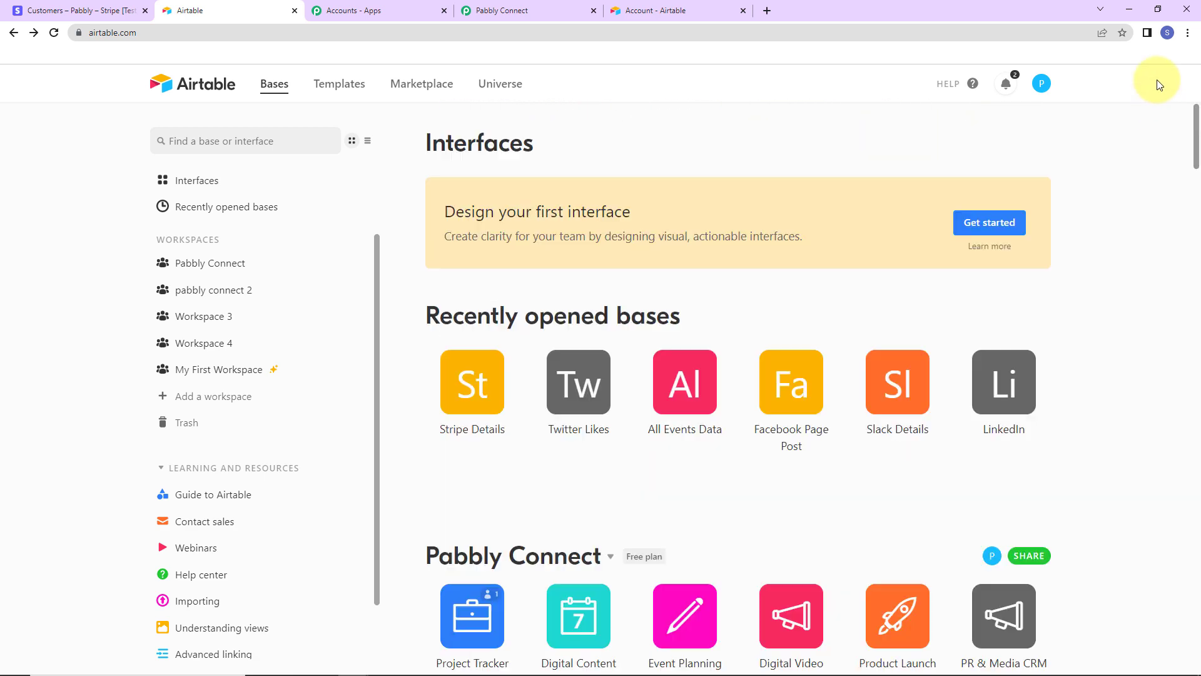
left_click(464, 400)
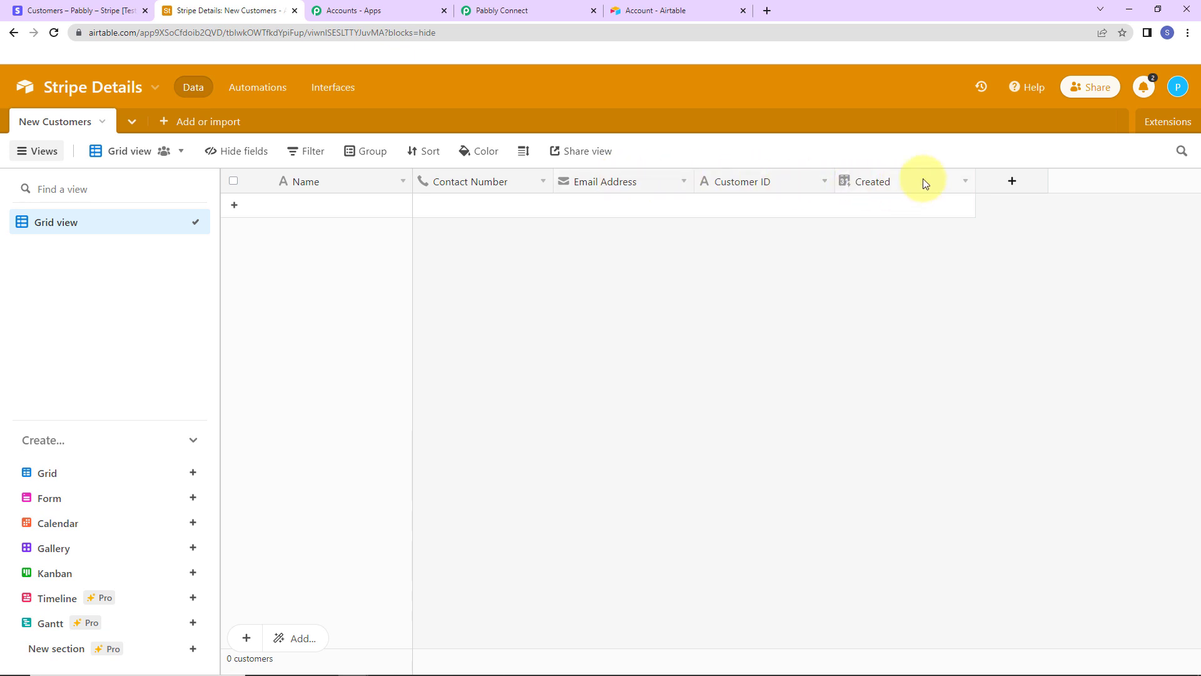
left_click(1013, 182)
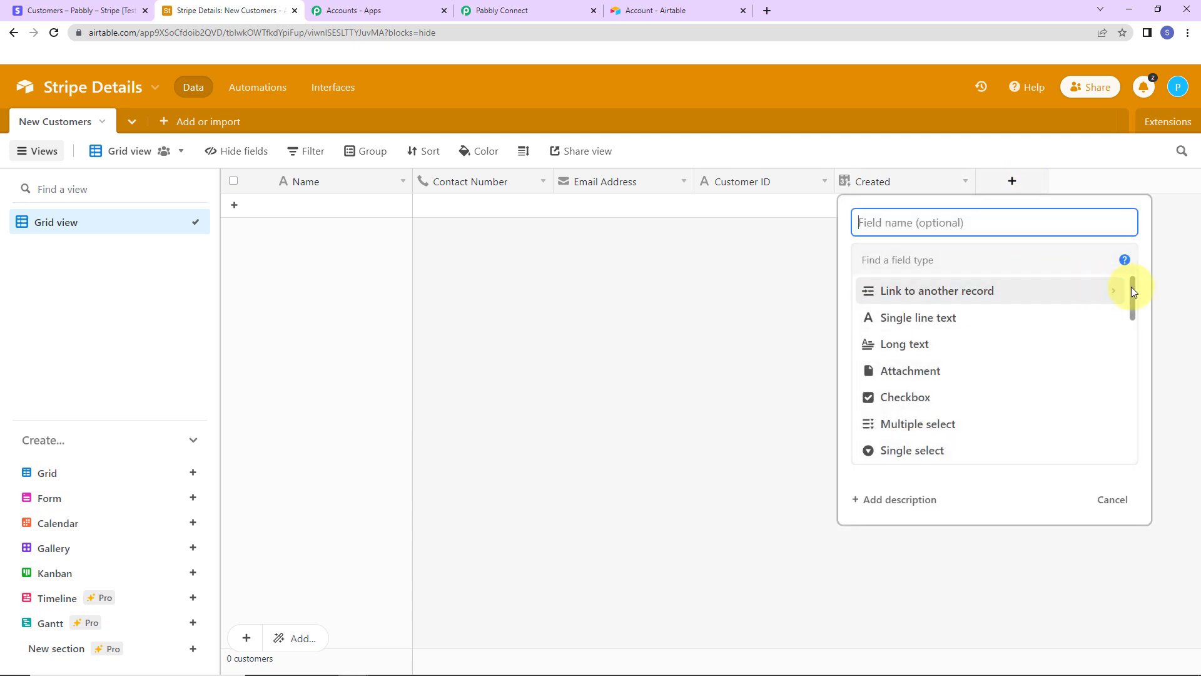
left_click_drag(1132, 287, 1140, 419)
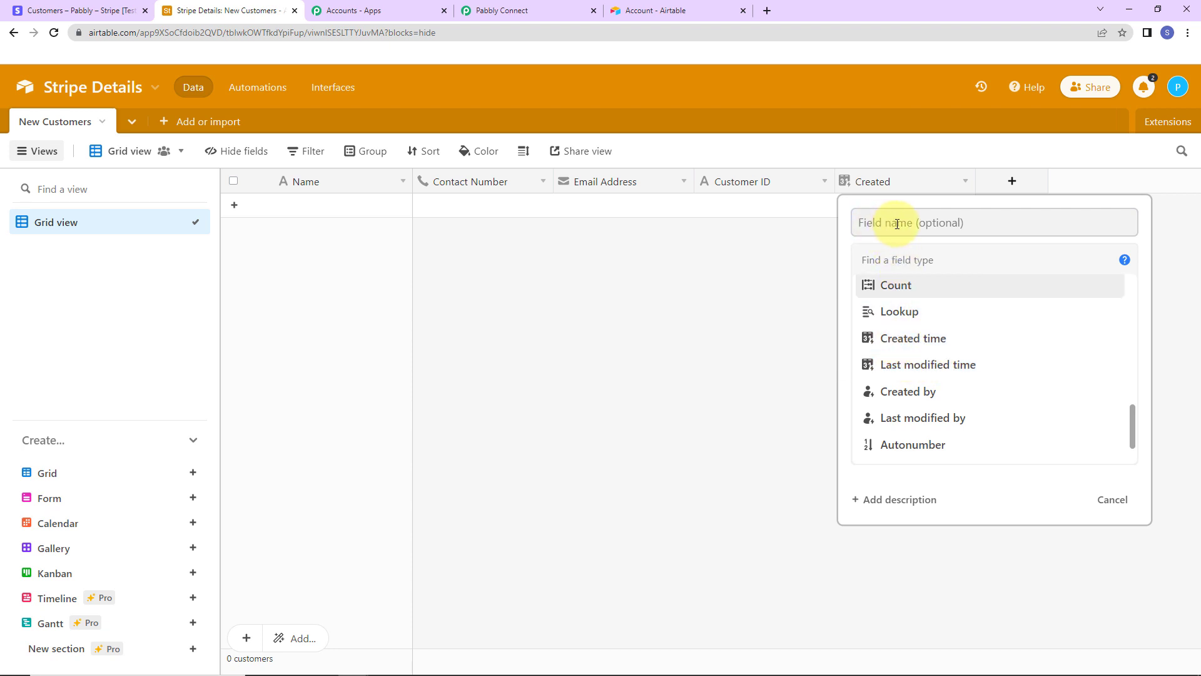
left_click(789, 274)
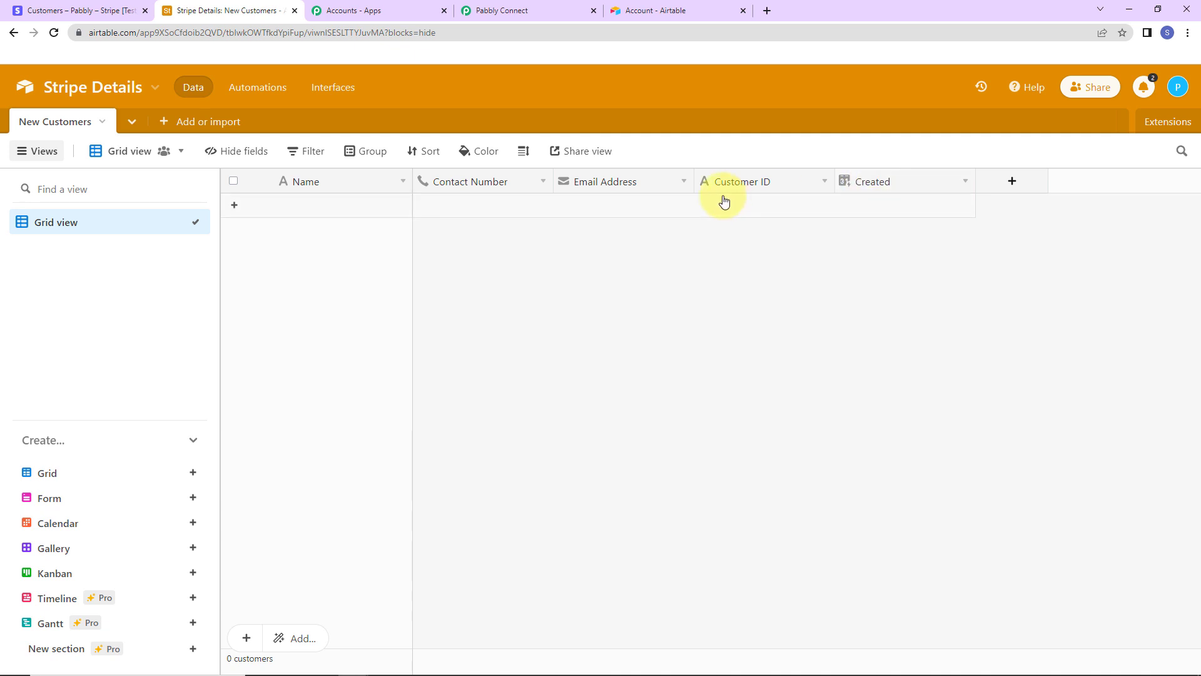
Step: Back in Pabbly Connect, set the Airtable base to Stripe Details so the table becomes New Customers
left_click(523, 14)
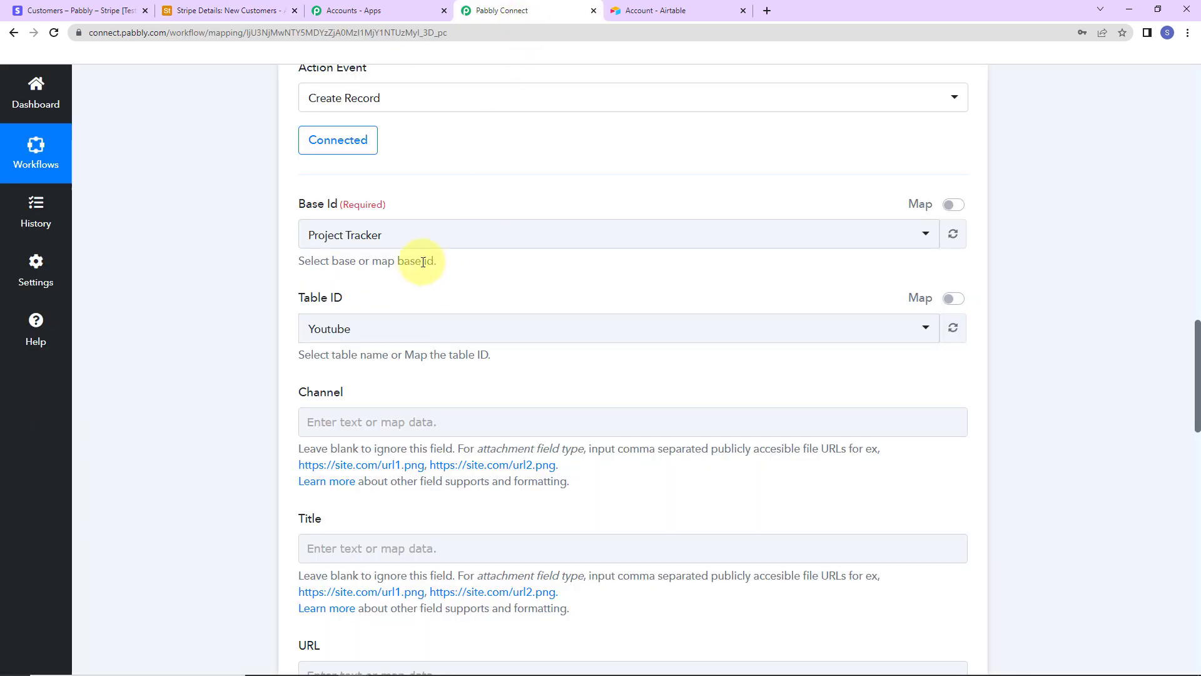
left_click(416, 231)
type("str")
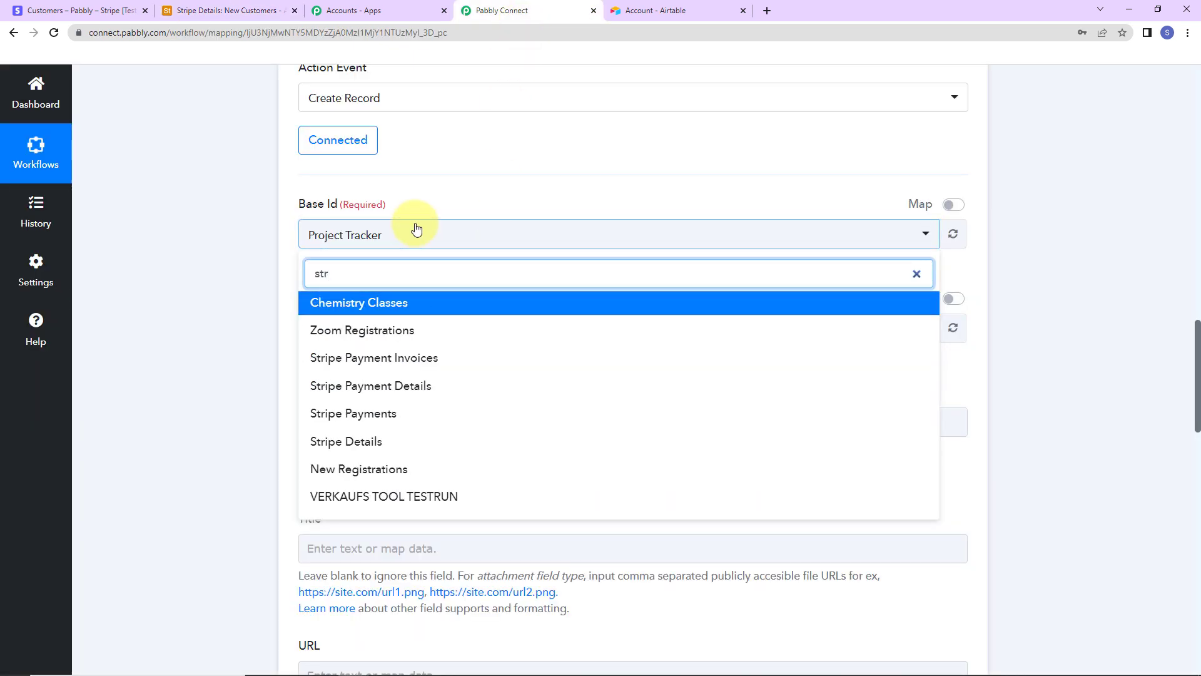
left_click(374, 431)
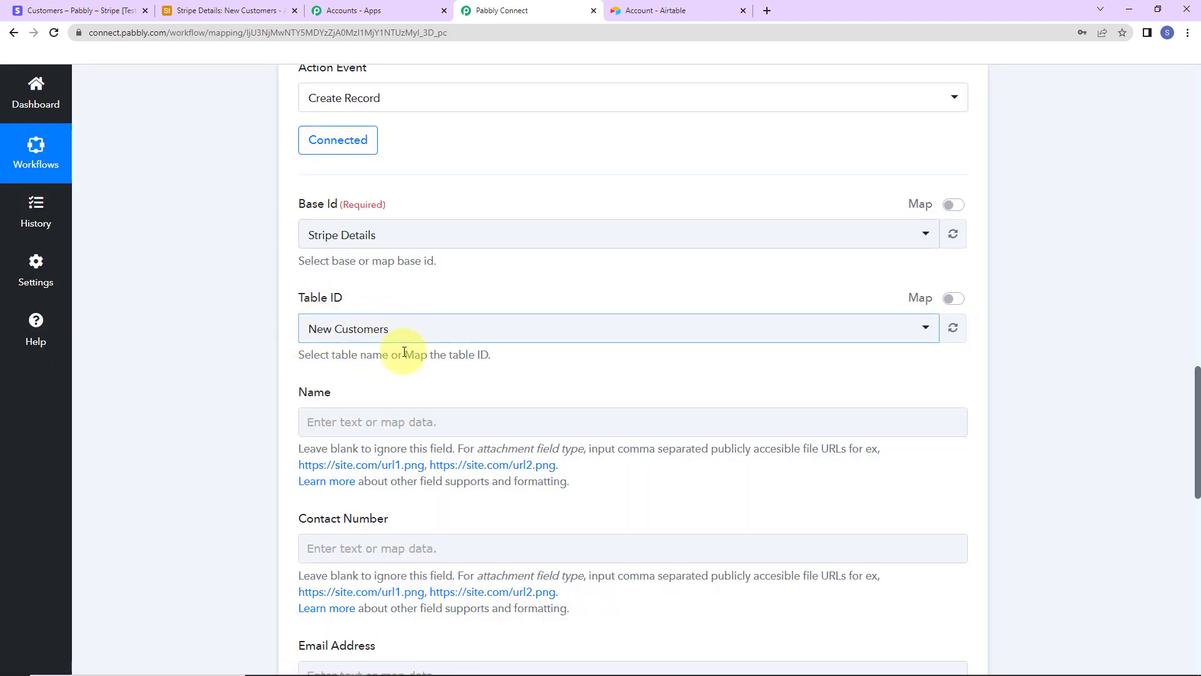
scroll(450, 344, "down", 2)
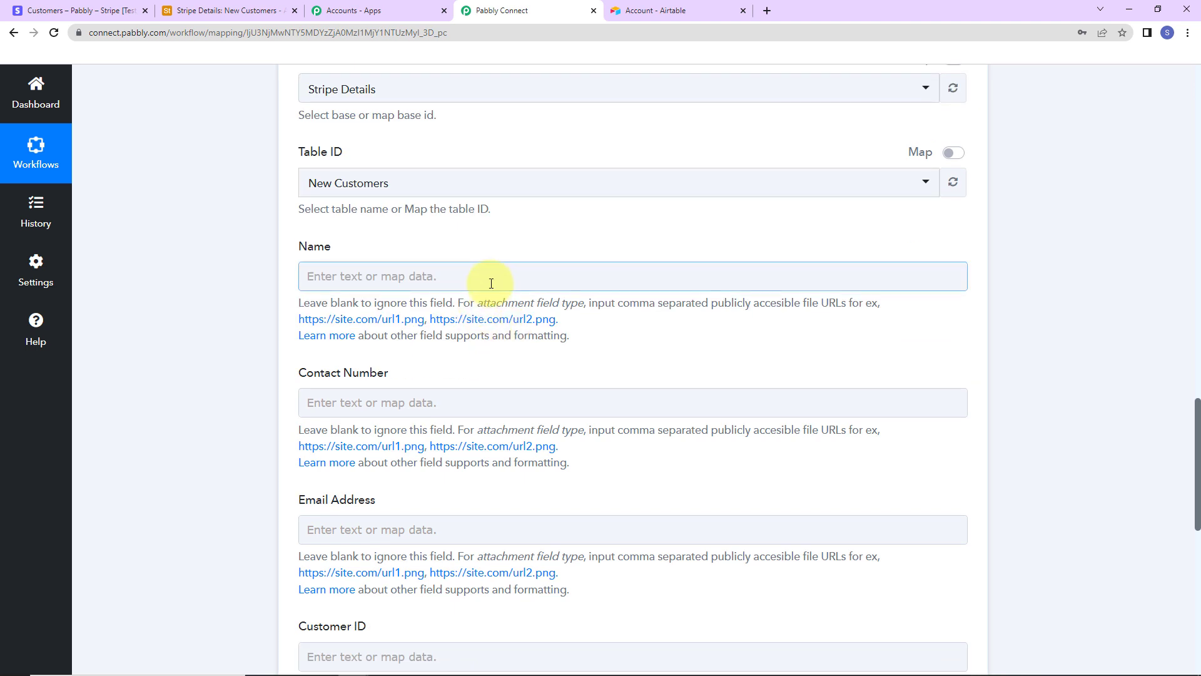
Step: Map the Stripe customer's name into the Airtable Name field
left_click(478, 271)
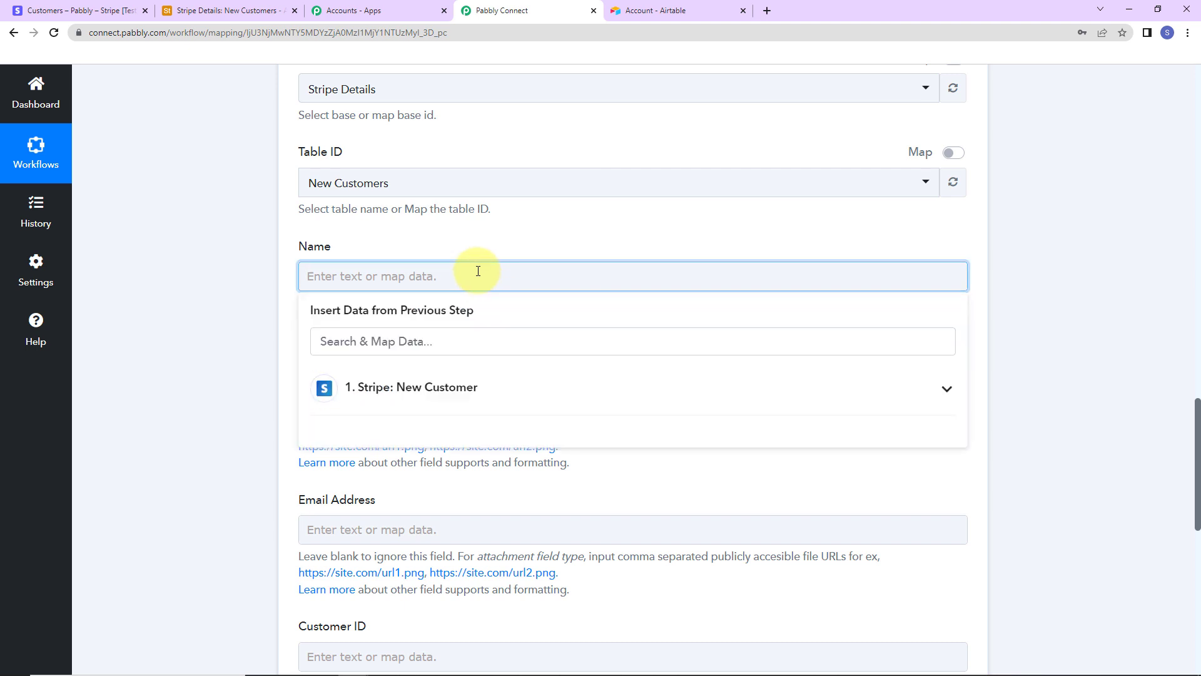
left_click(453, 393)
type("am")
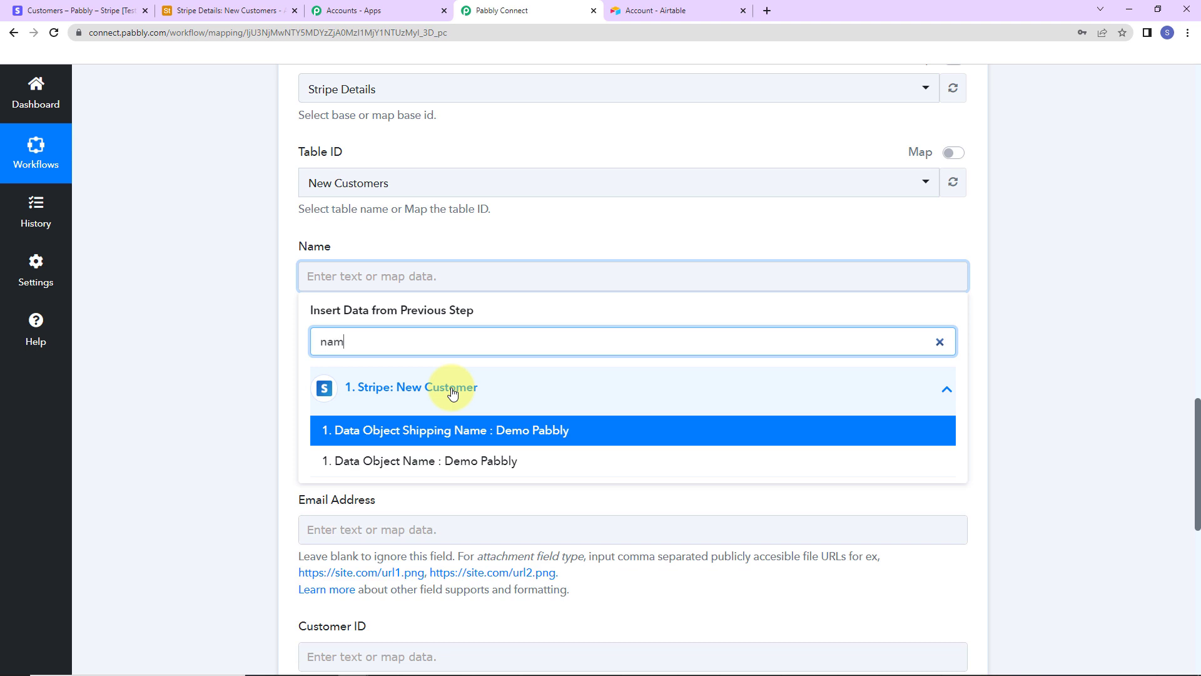
left_click(465, 463)
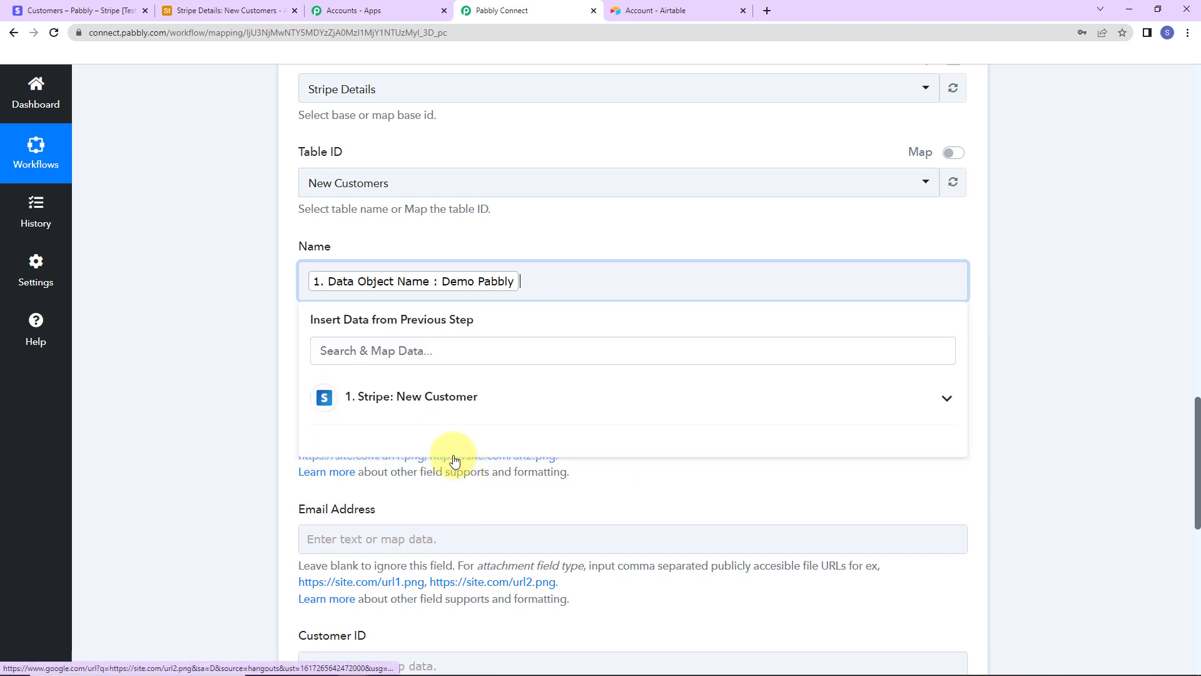
left_click(260, 433)
Step: Map the Stripe customer's shipping phone into the Contact Number field
scroll(250, 419, "down", 3)
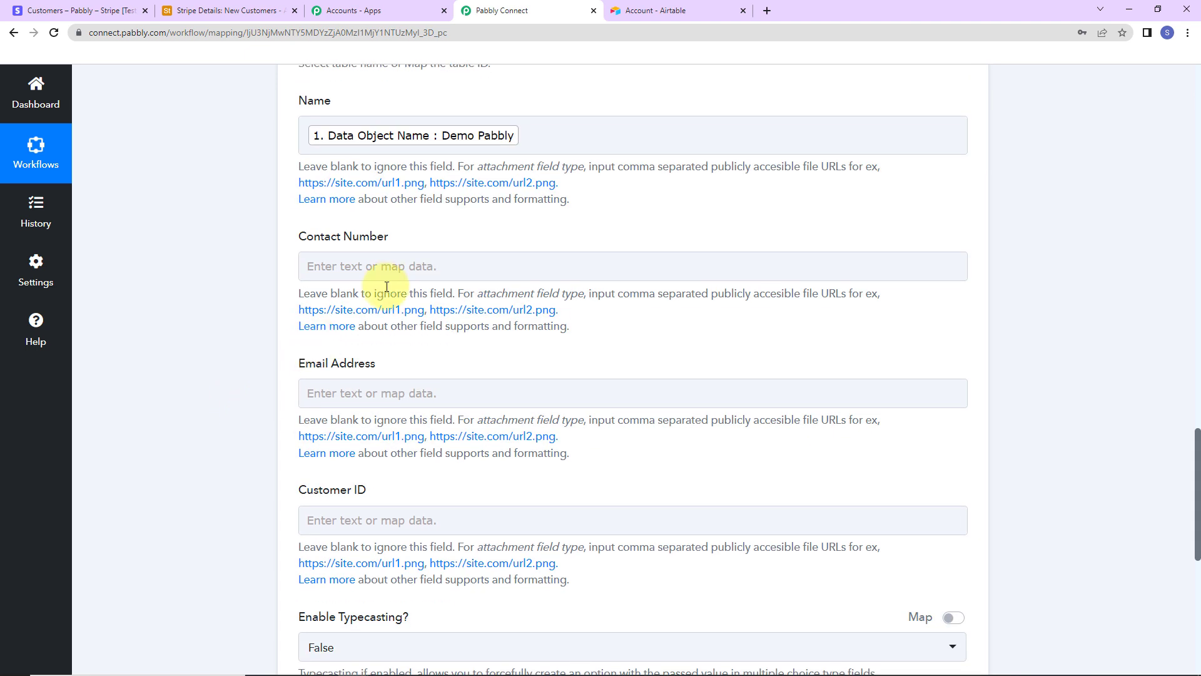
left_click(408, 265)
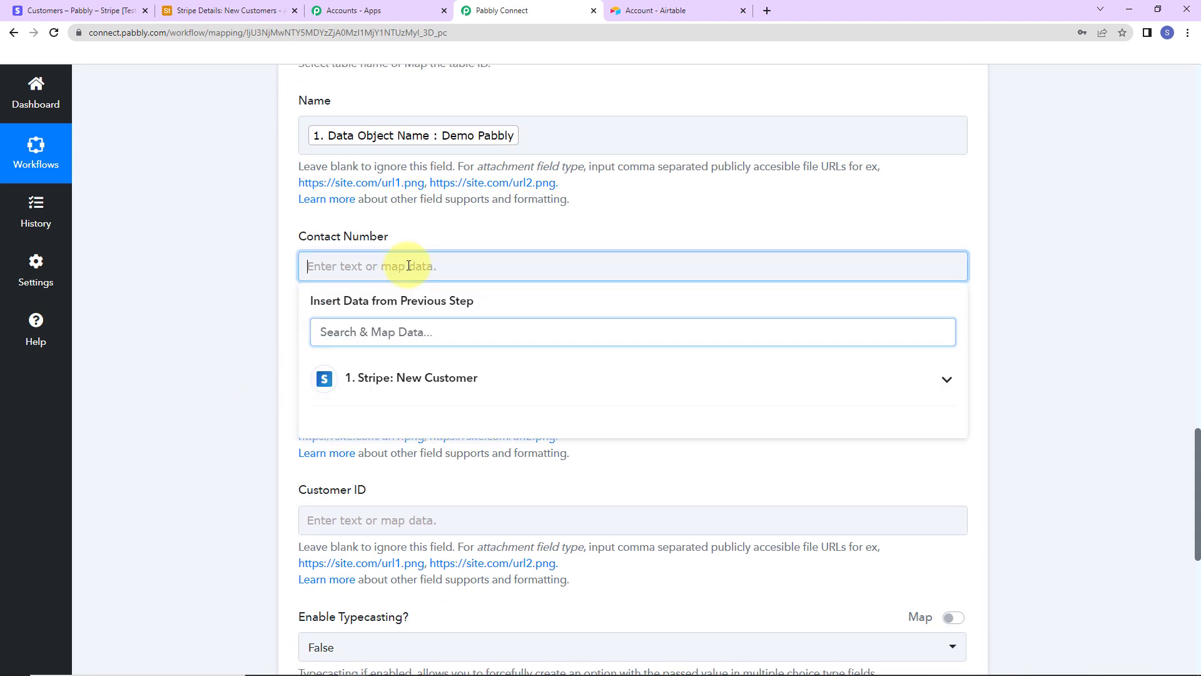
left_click(402, 383)
scroll(429, 456, "down", 3)
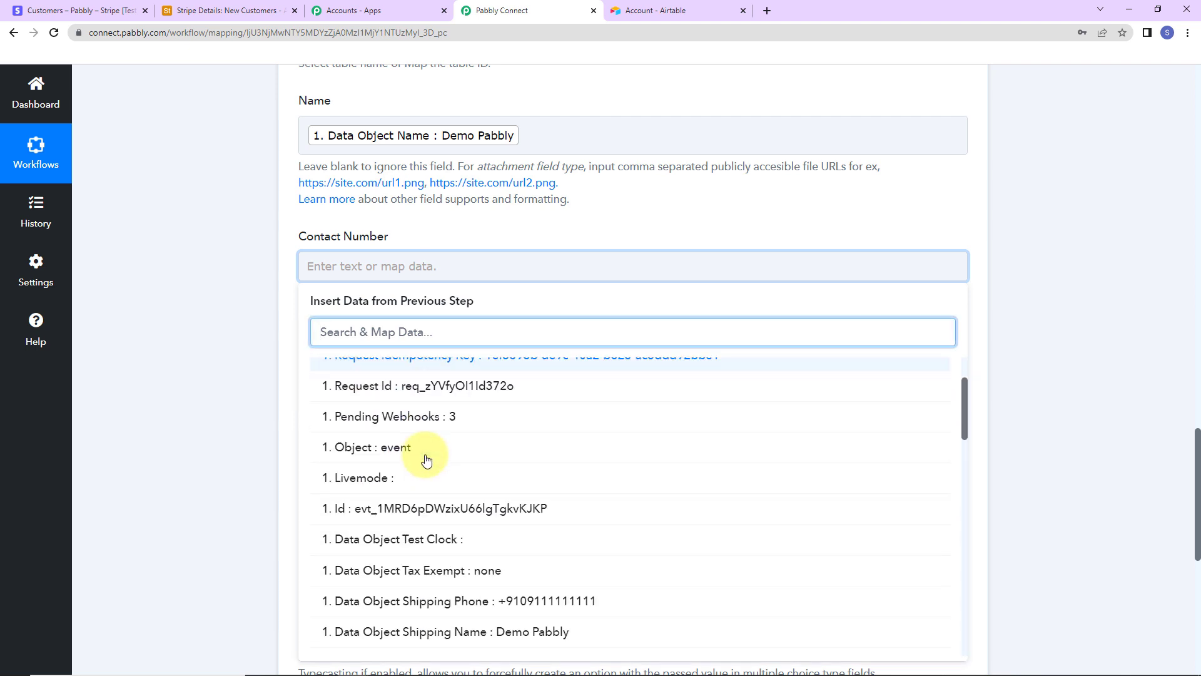
left_click(448, 550)
left_click(216, 376)
Step: Map the Stripe customer's email into the Email Address field
scroll(216, 376, "down", 3)
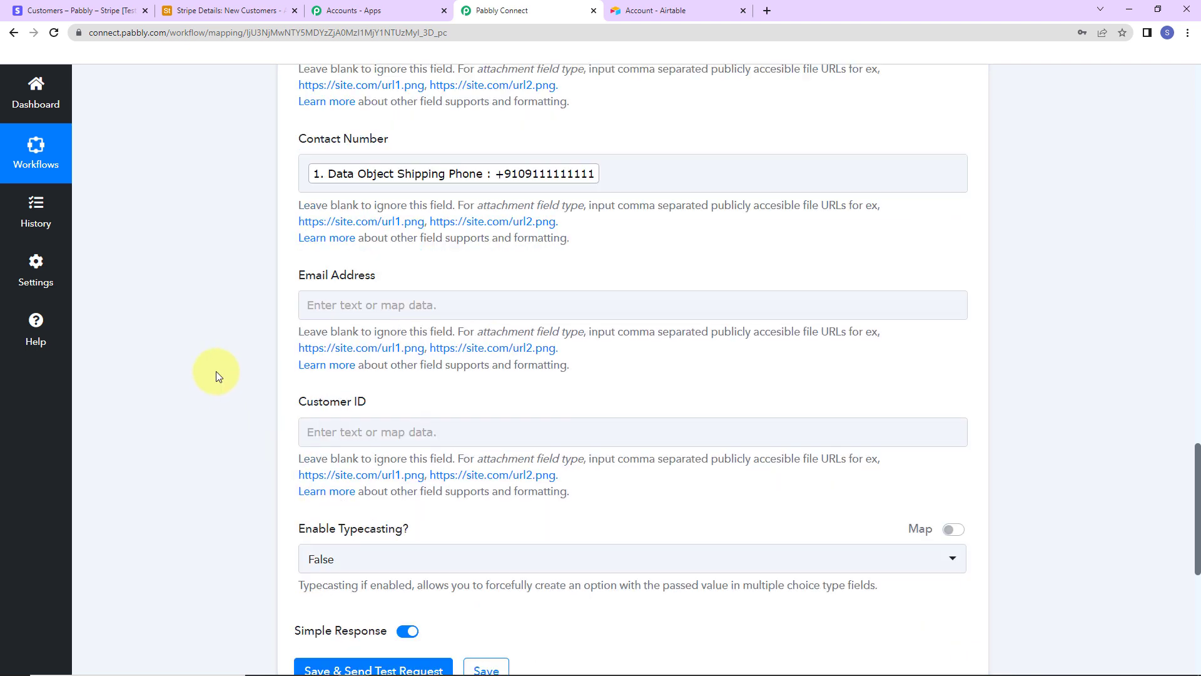
left_click(384, 256)
left_click(396, 367)
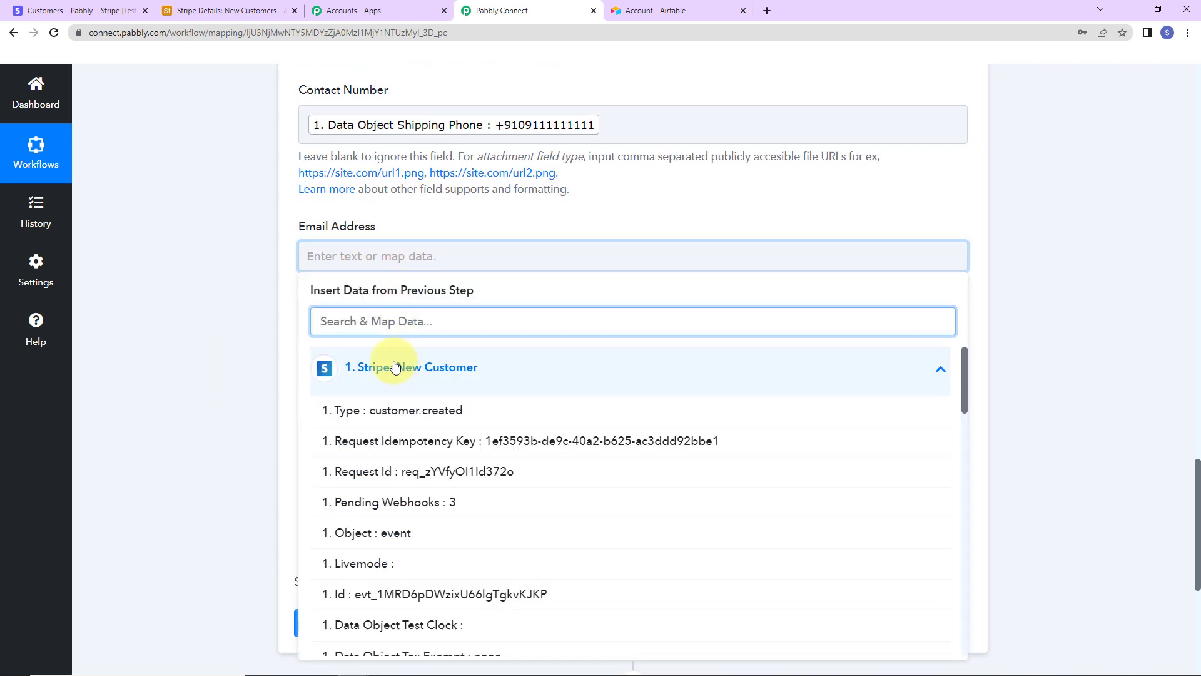
type("@")
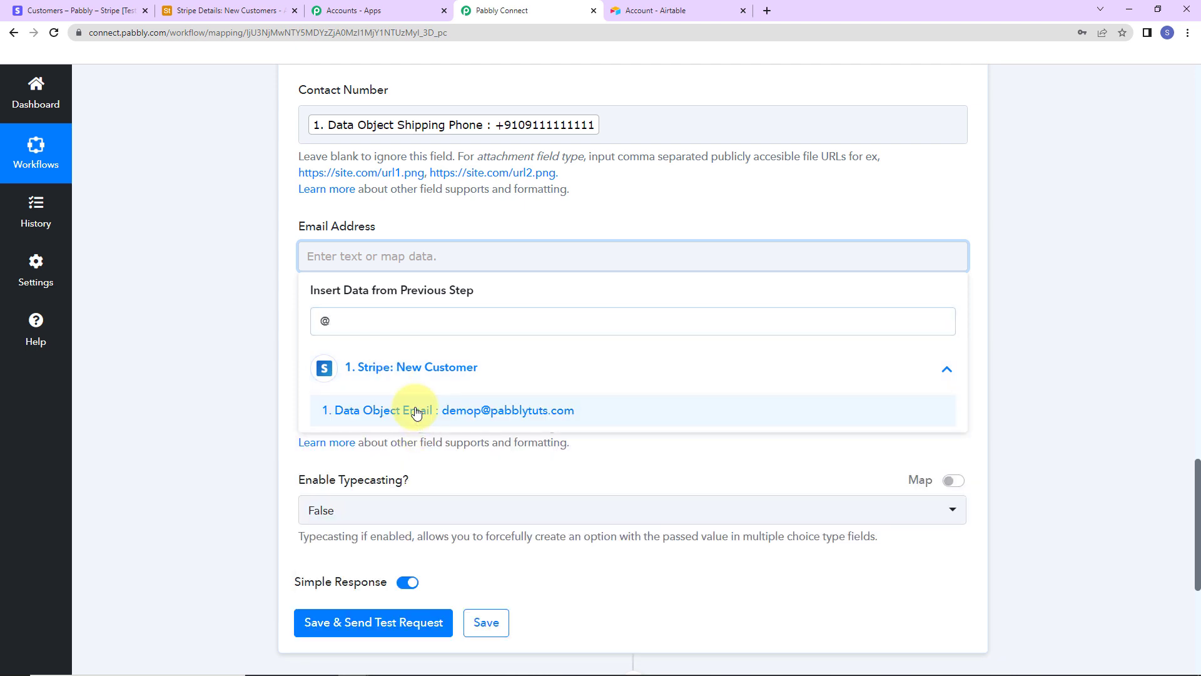
left_click(418, 426)
left_click(258, 428)
scroll(257, 428, "down", 2)
scroll(258, 428, "down", 2)
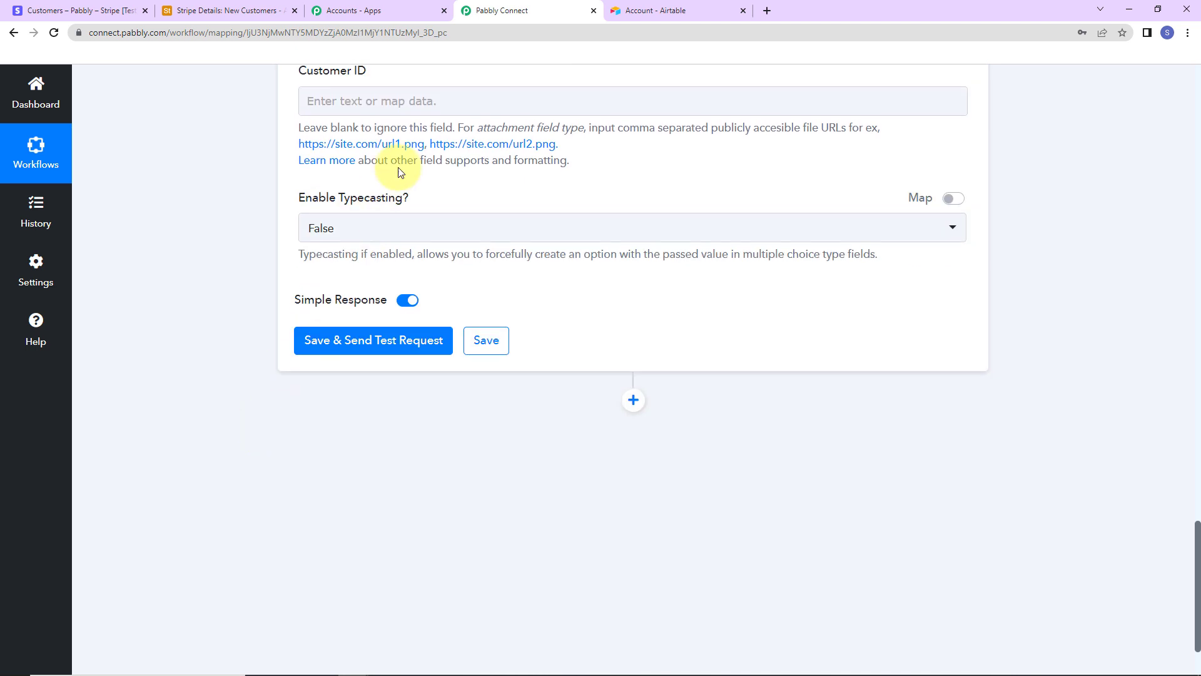
Step: Insert Data Object Id into the Customer ID field
left_click(421, 100)
left_click(448, 213)
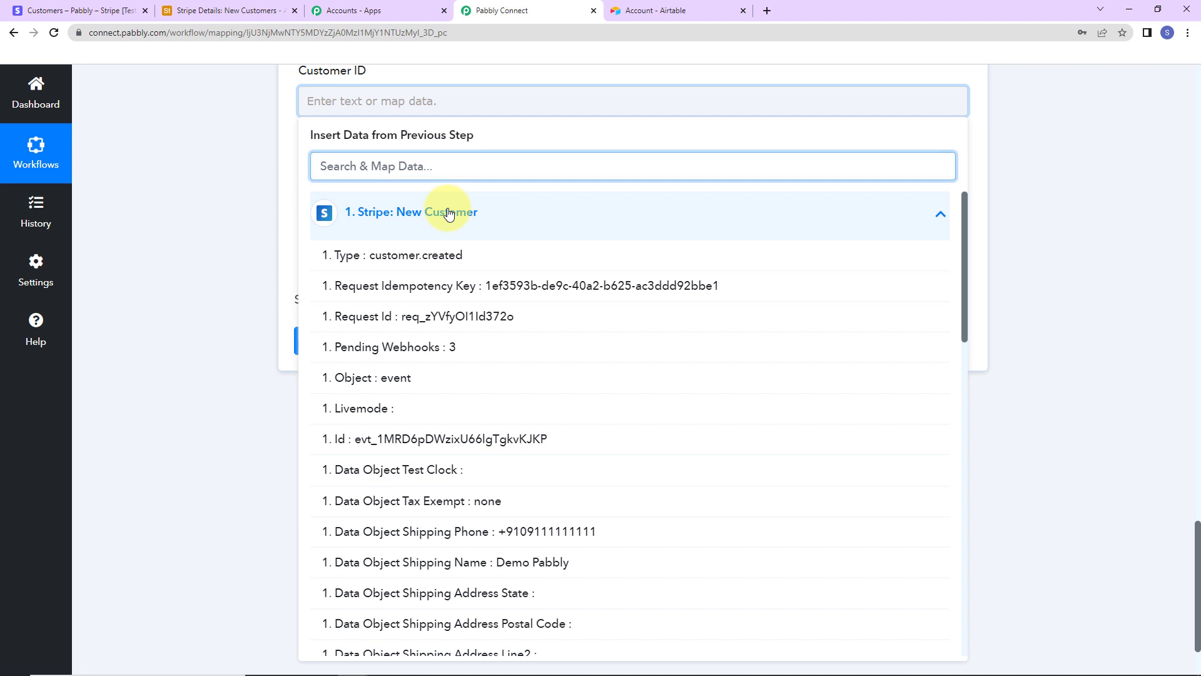
type("id")
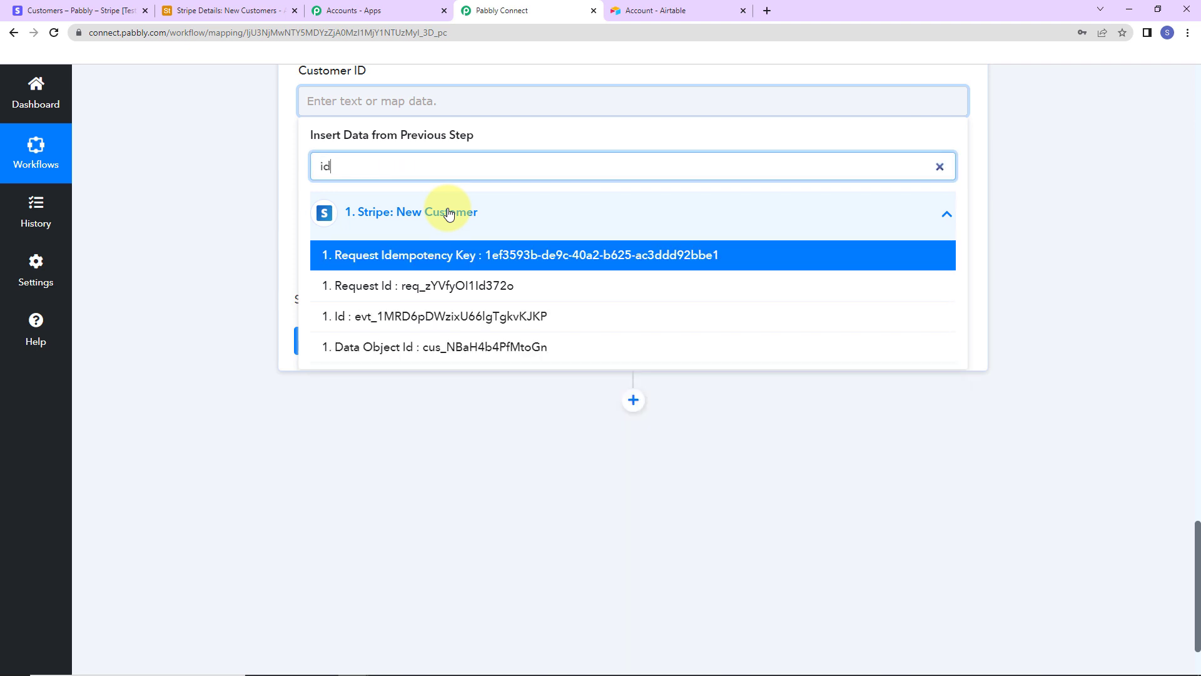
left_click(480, 348)
left_click(215, 250)
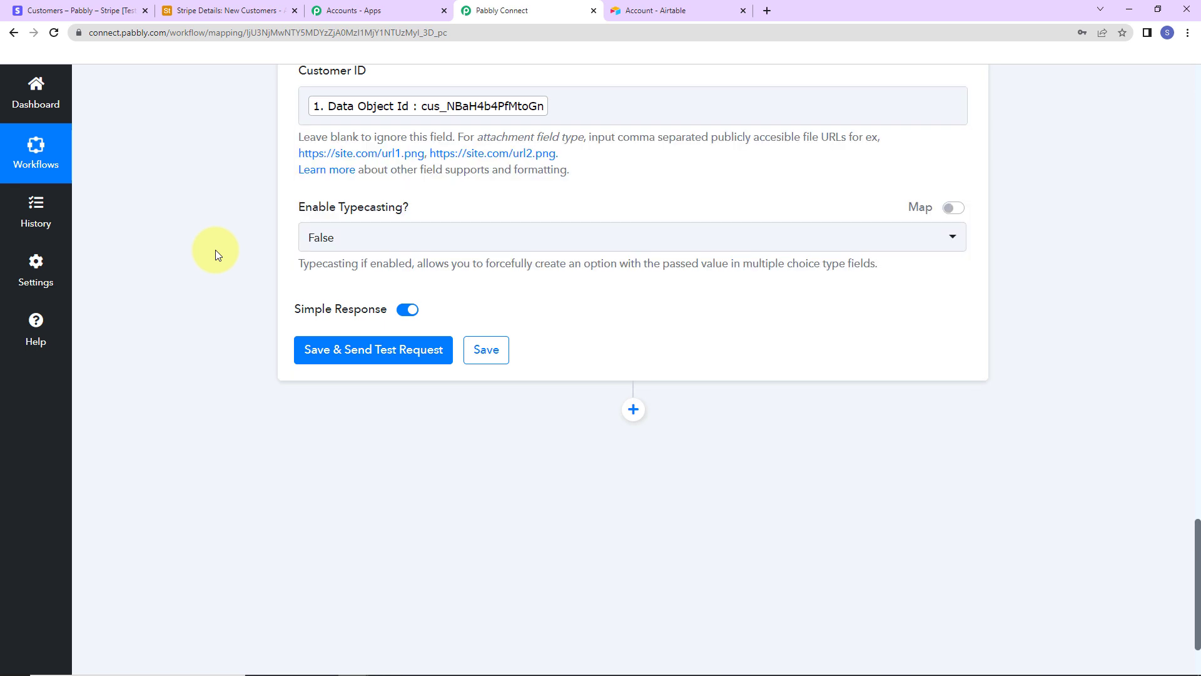
Step: Save the Airtable step and send a test request, then check the Stripe Details base in Airtable
left_click(363, 349)
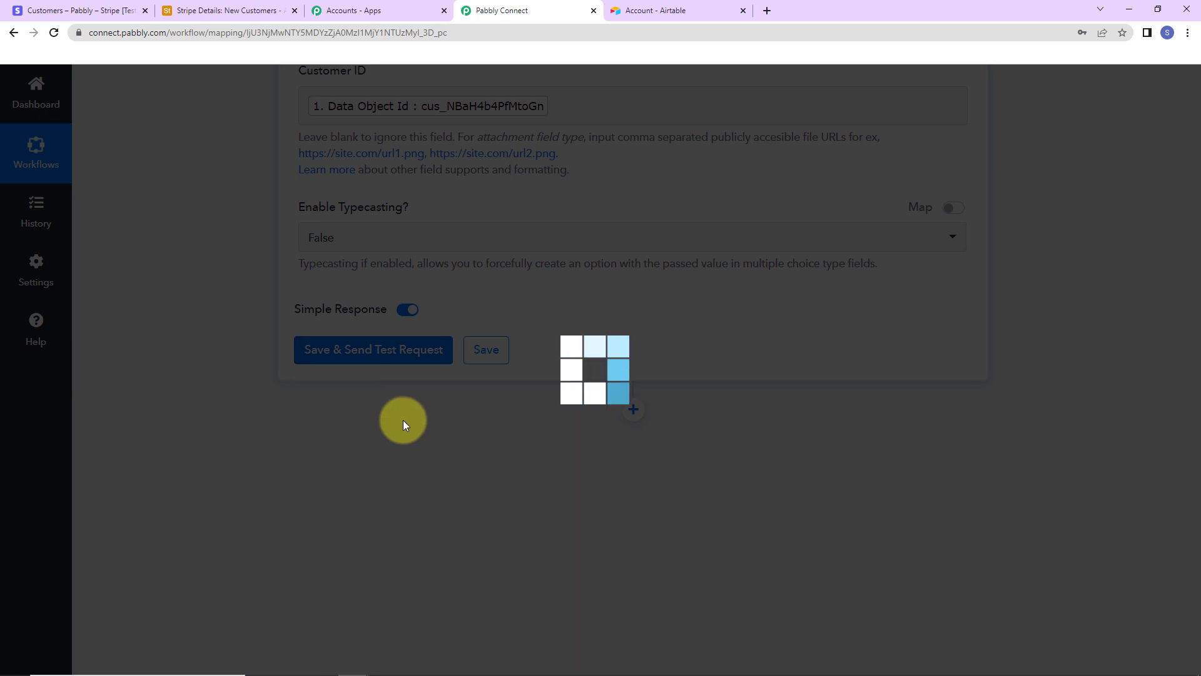
scroll(1086, 374, "down", 2)
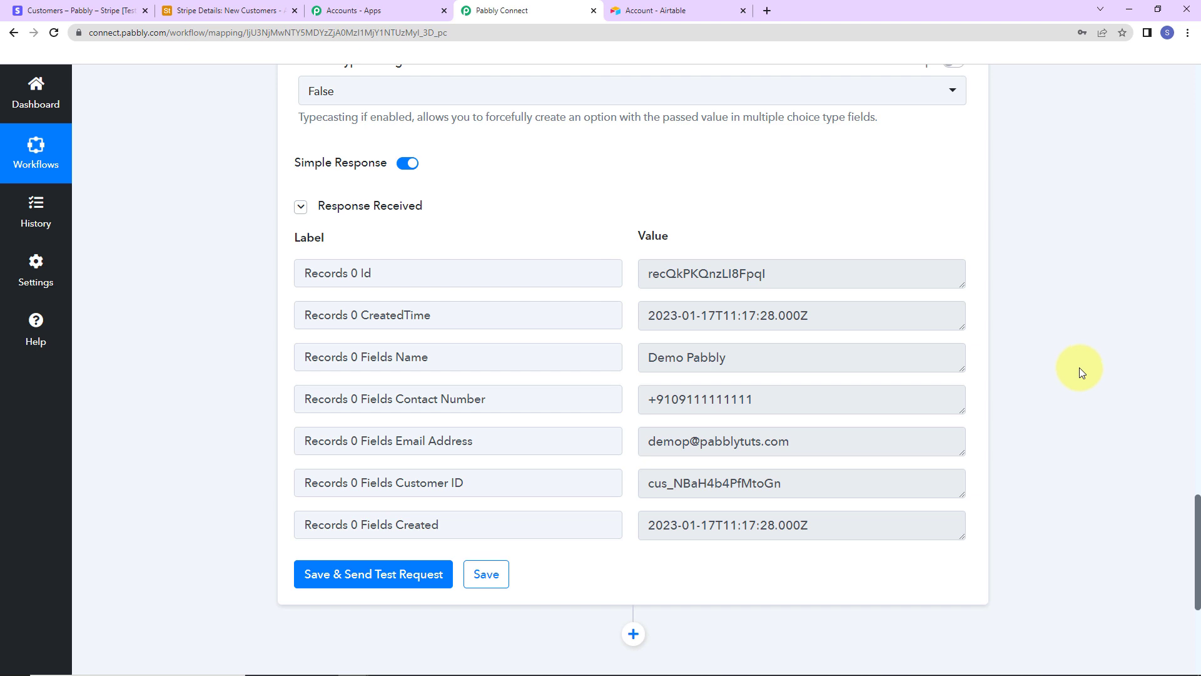
left_click(207, 11)
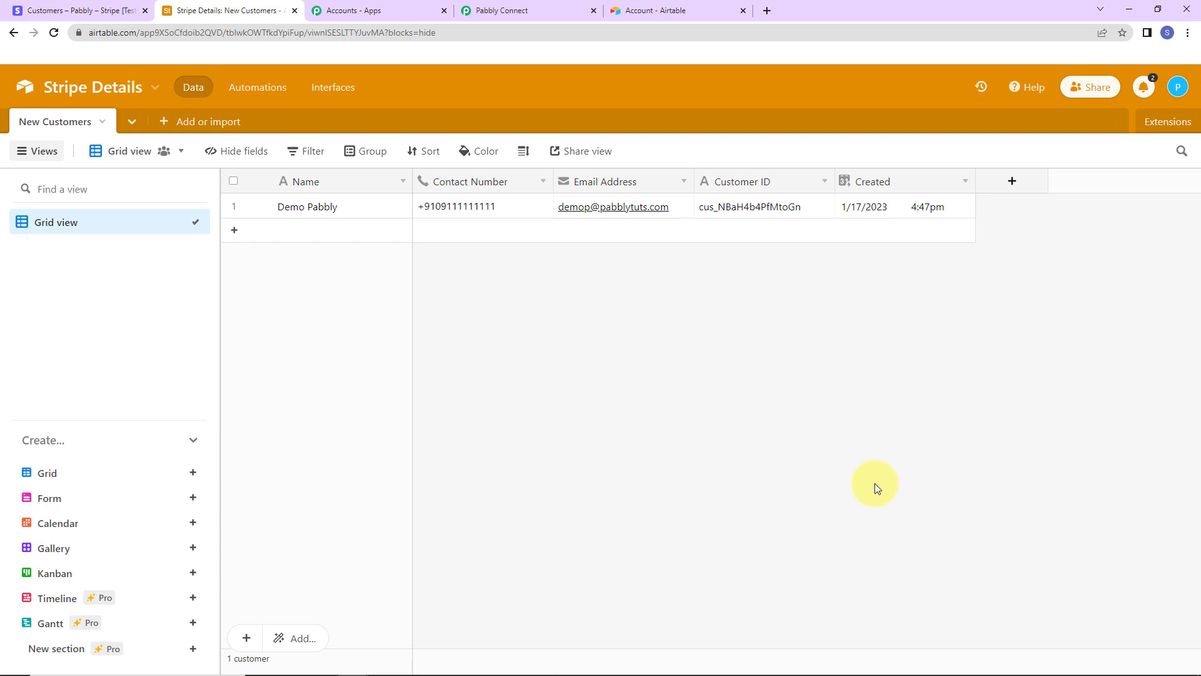
Step: Go back to Stripe's Customers list and start adding a new customer
left_click(44, 10)
left_click(1046, 177)
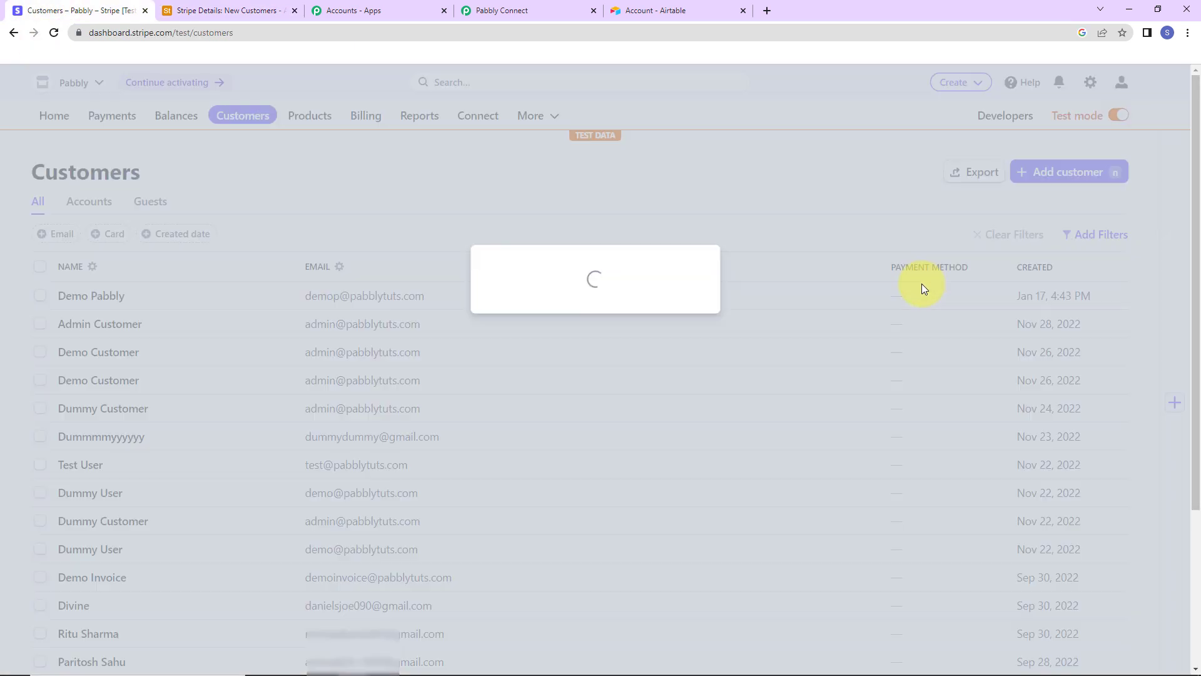
Step: Enter New User as the customer name and fill in the suggested account e-mail
left_click(576, 221)
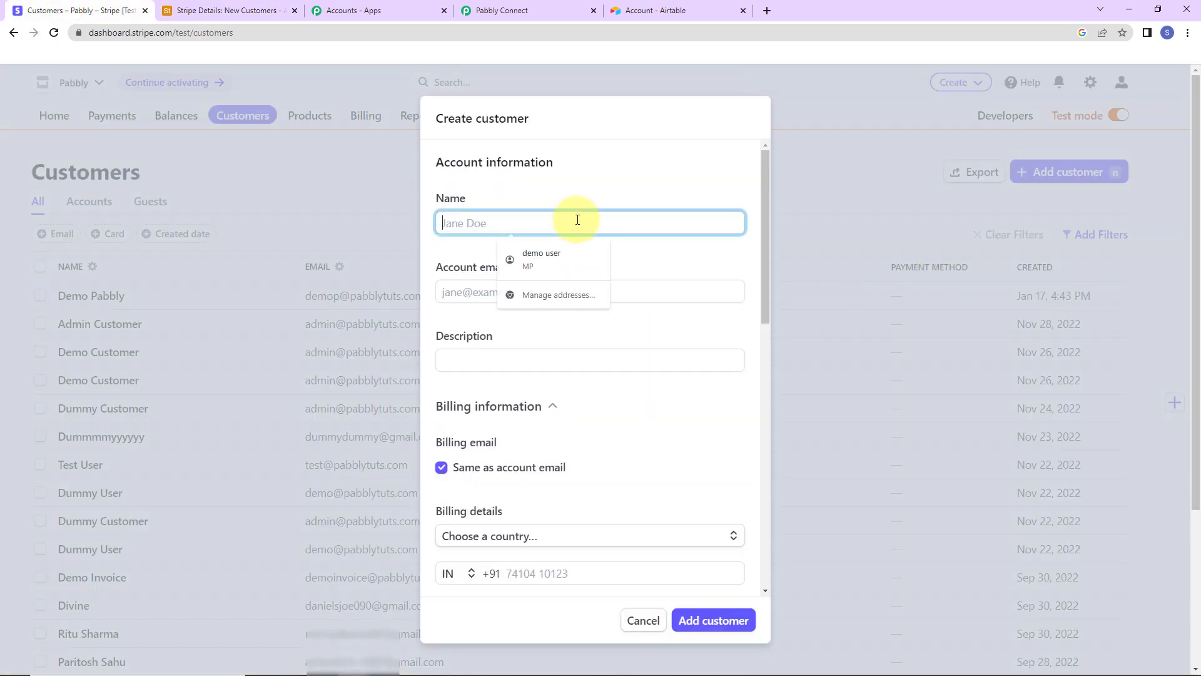
type("New")
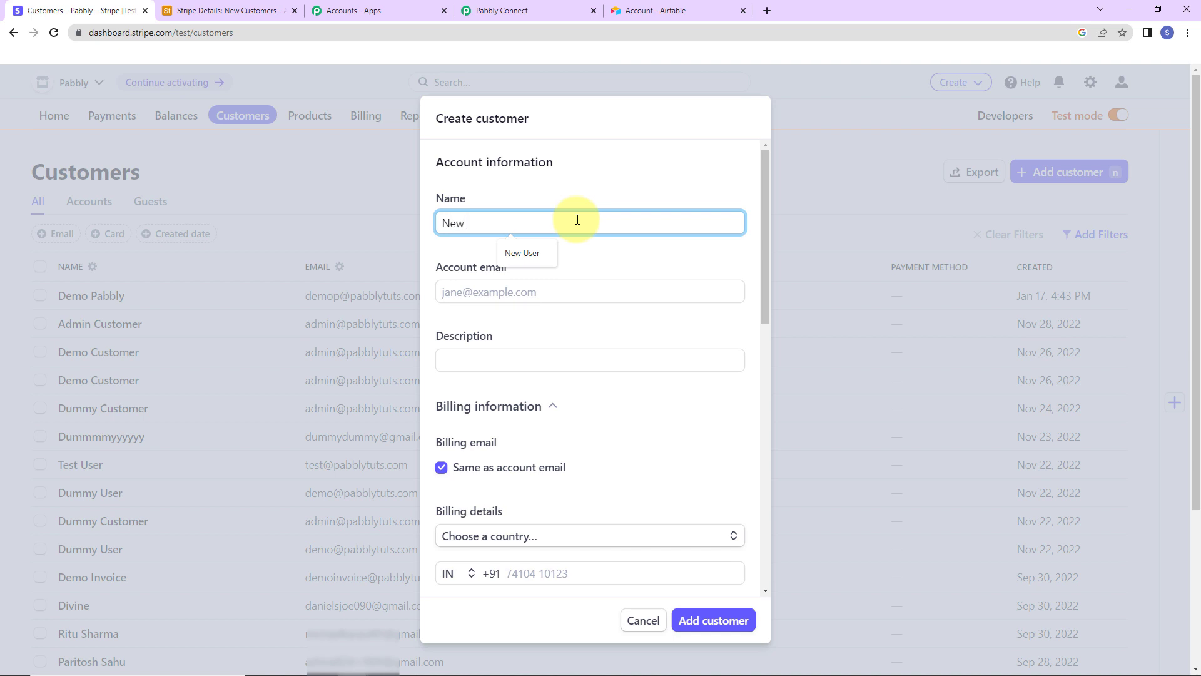
left_click(529, 253)
left_click(525, 292)
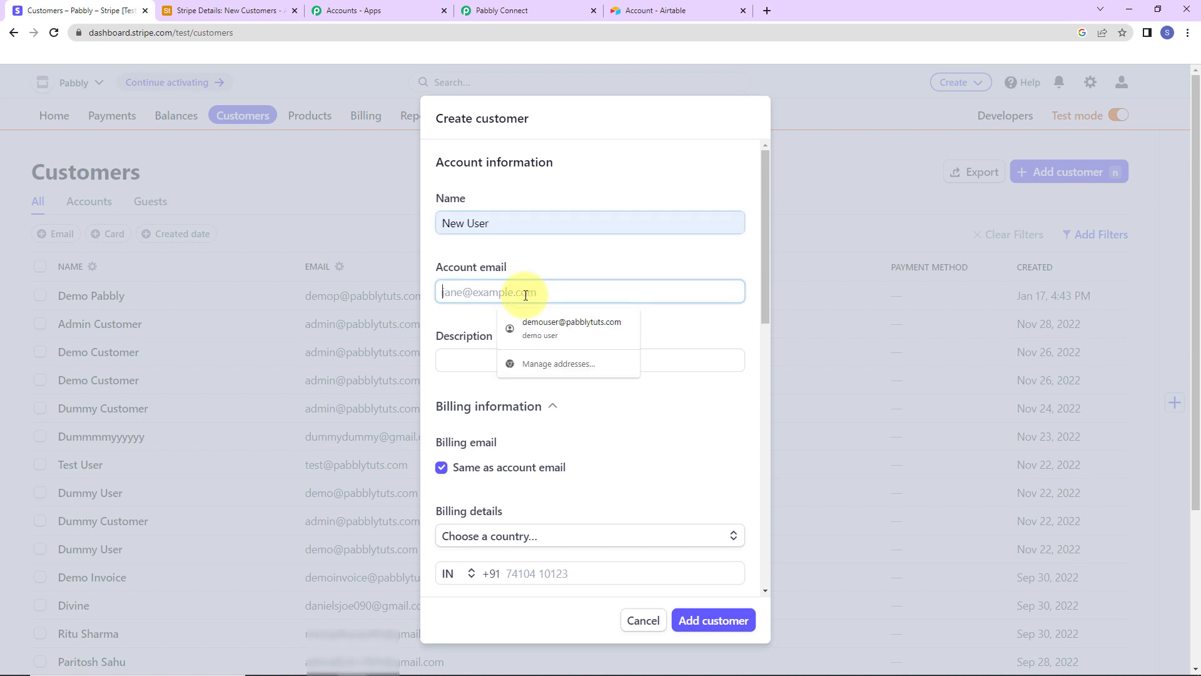
type("n")
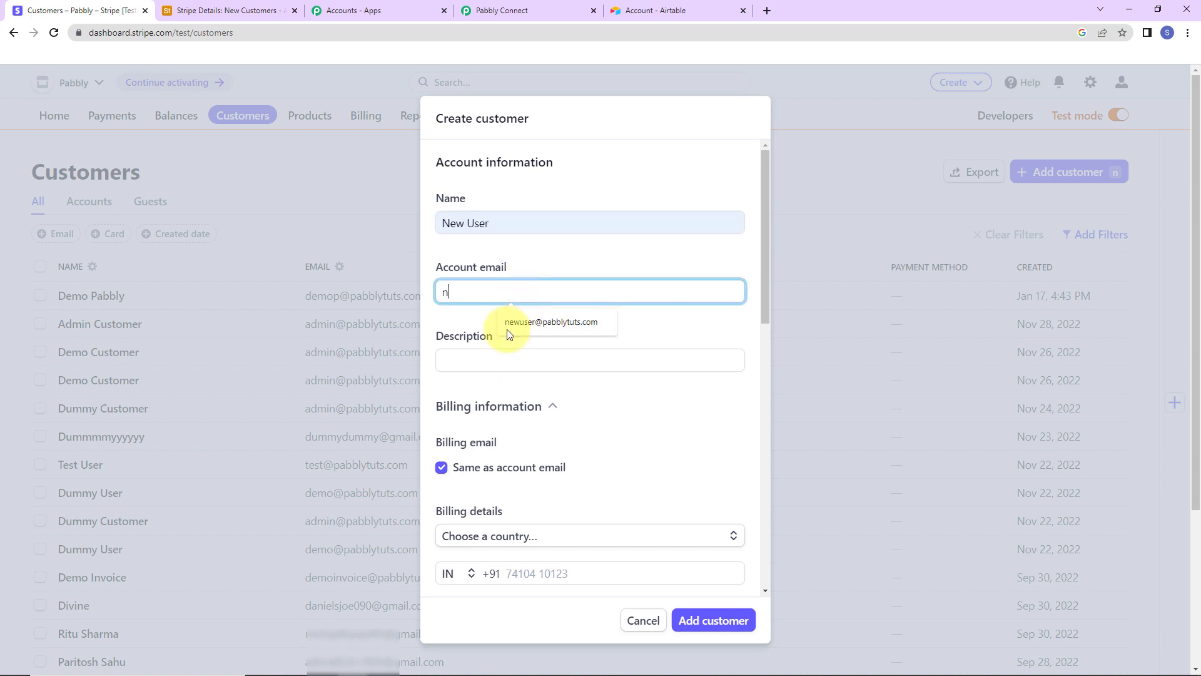
left_click(520, 323)
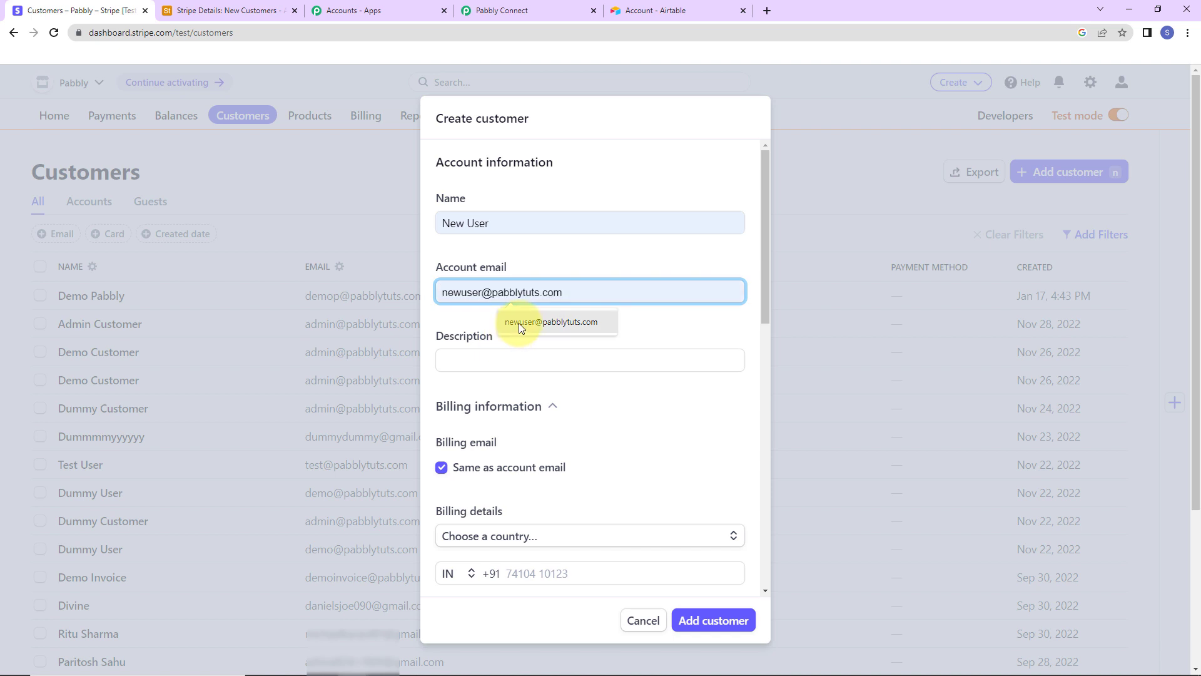
Step: Set the billing country to India and fill in the suggested phone number
scroll(606, 407, "down", 2)
left_click(613, 391)
type("ind")
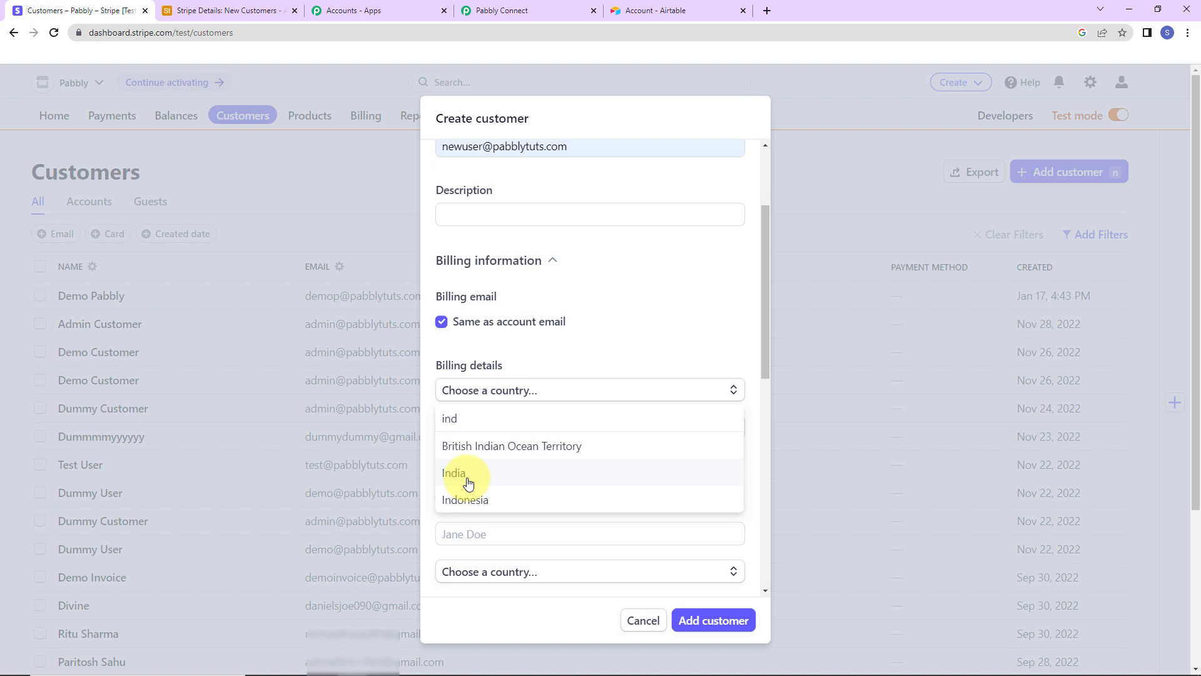
left_click(468, 481)
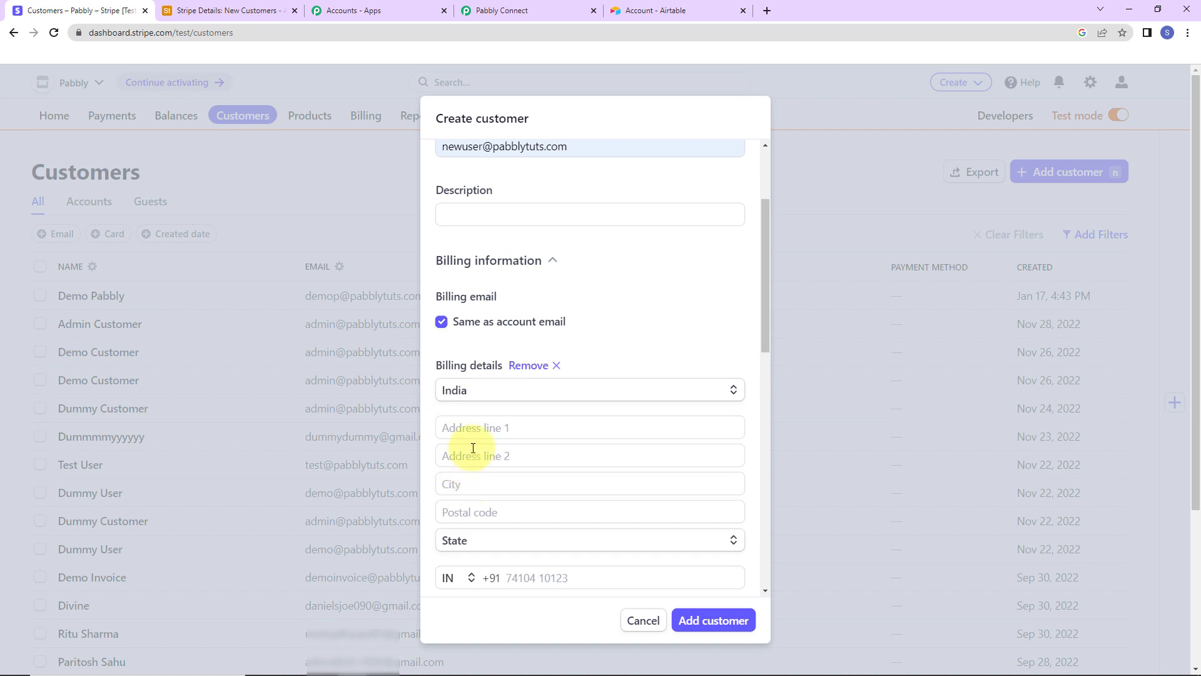
scroll(629, 384, "down", 2)
scroll(629, 384, "down", 2)
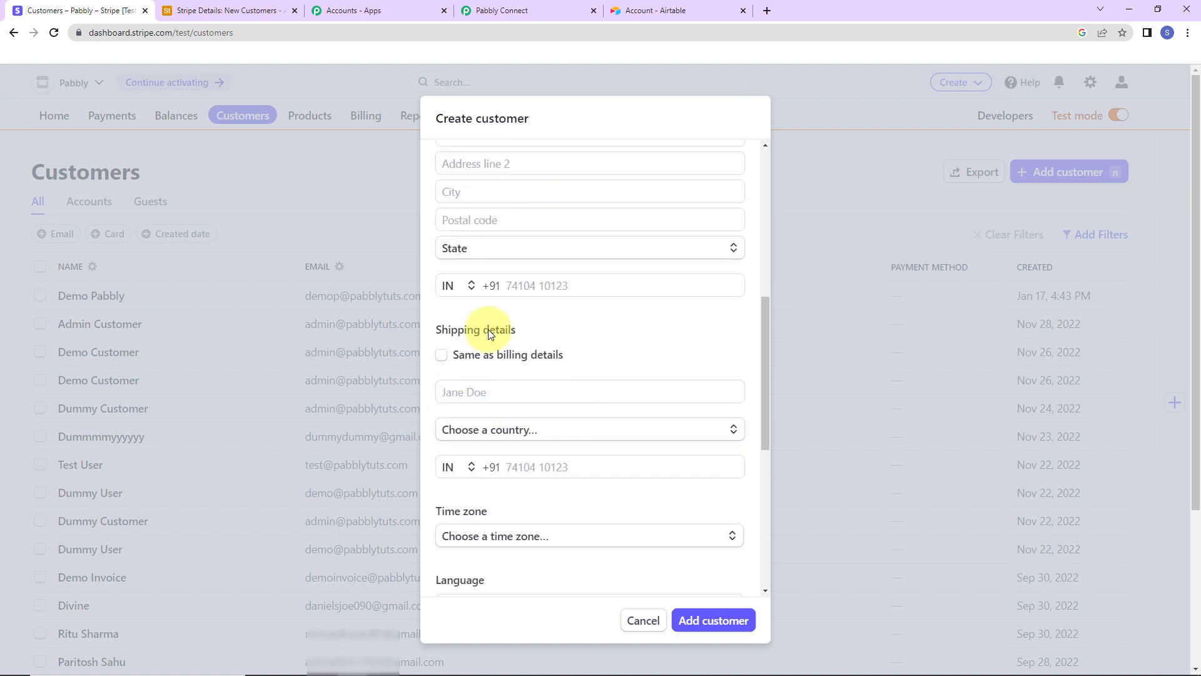
left_click(532, 285)
left_click(599, 315)
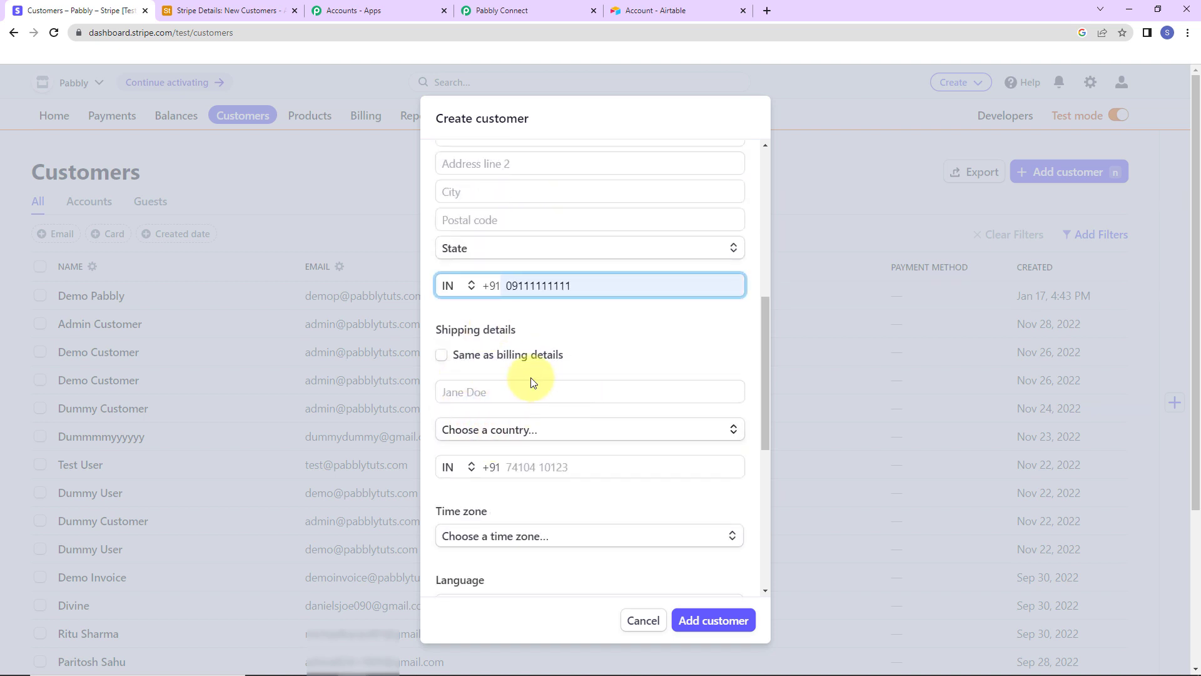
Step: Make shipping match billing, with Asia - Kolkata time zone and English (United Kingdom) language
scroll(532, 381, "down", 2)
left_click(442, 209)
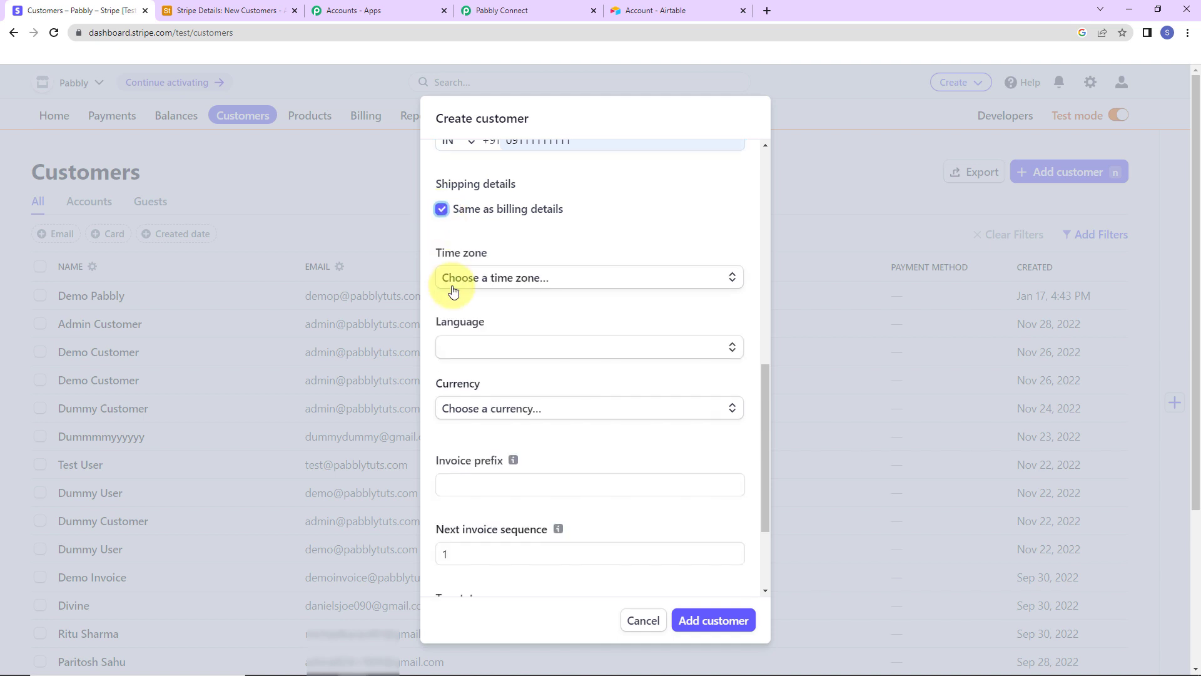
left_click(539, 280)
type("kol")
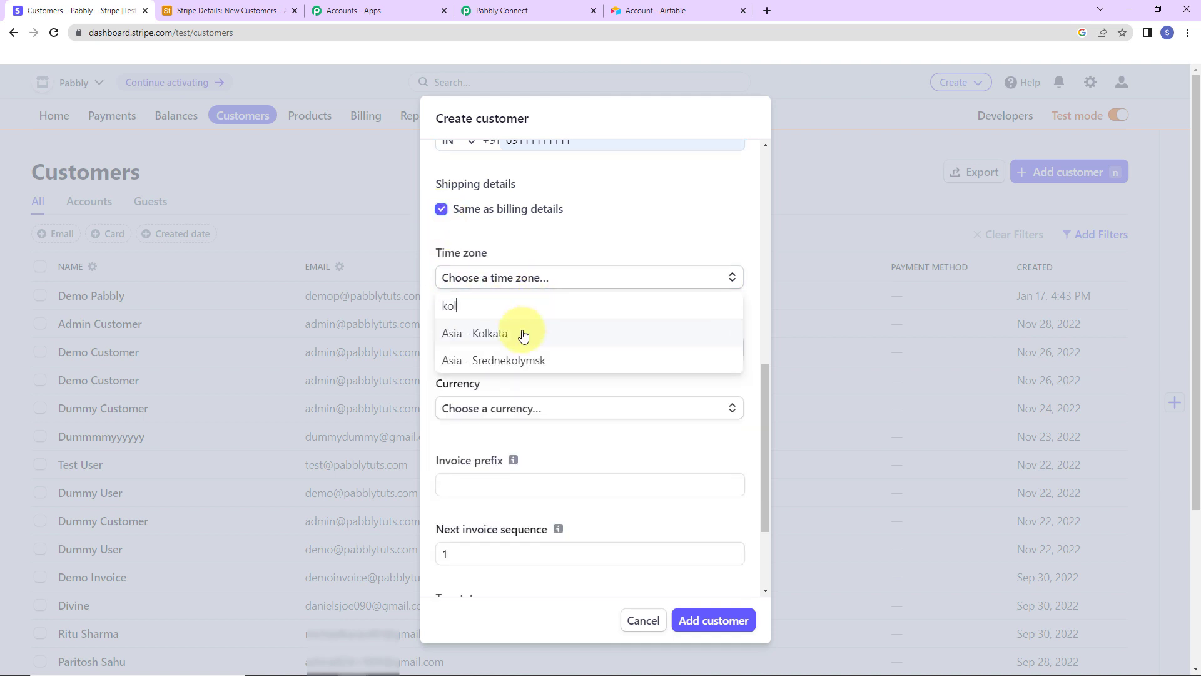
left_click(485, 333)
left_click(495, 345)
type("eng")
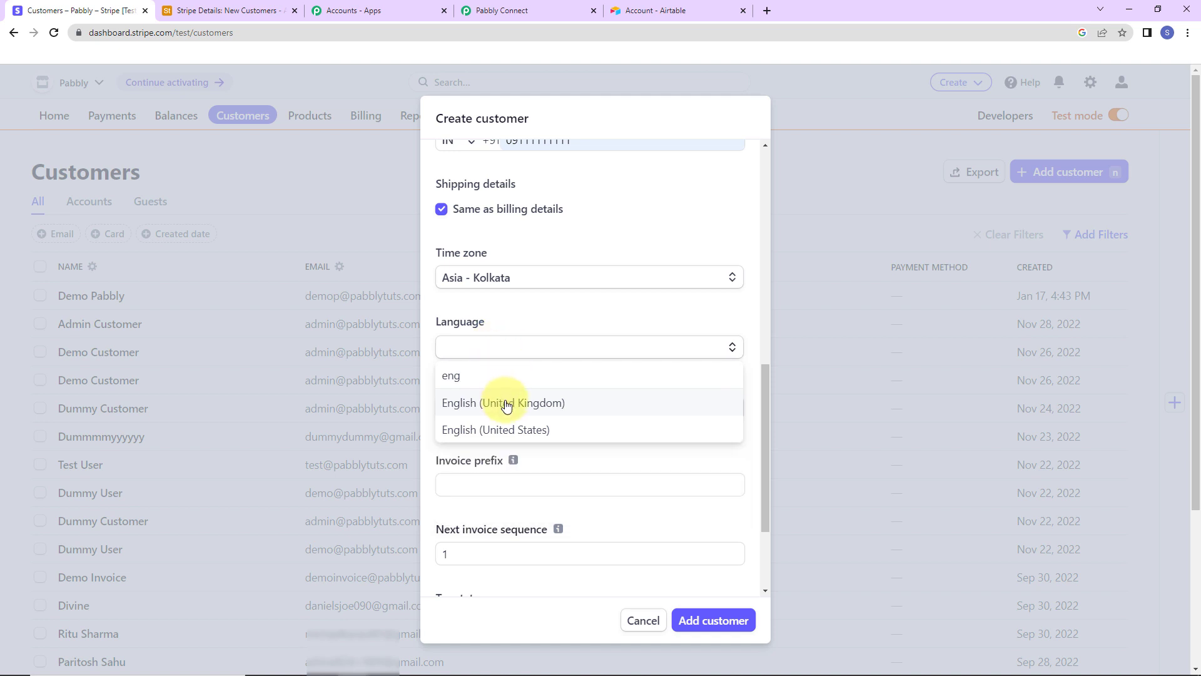
left_click(499, 403)
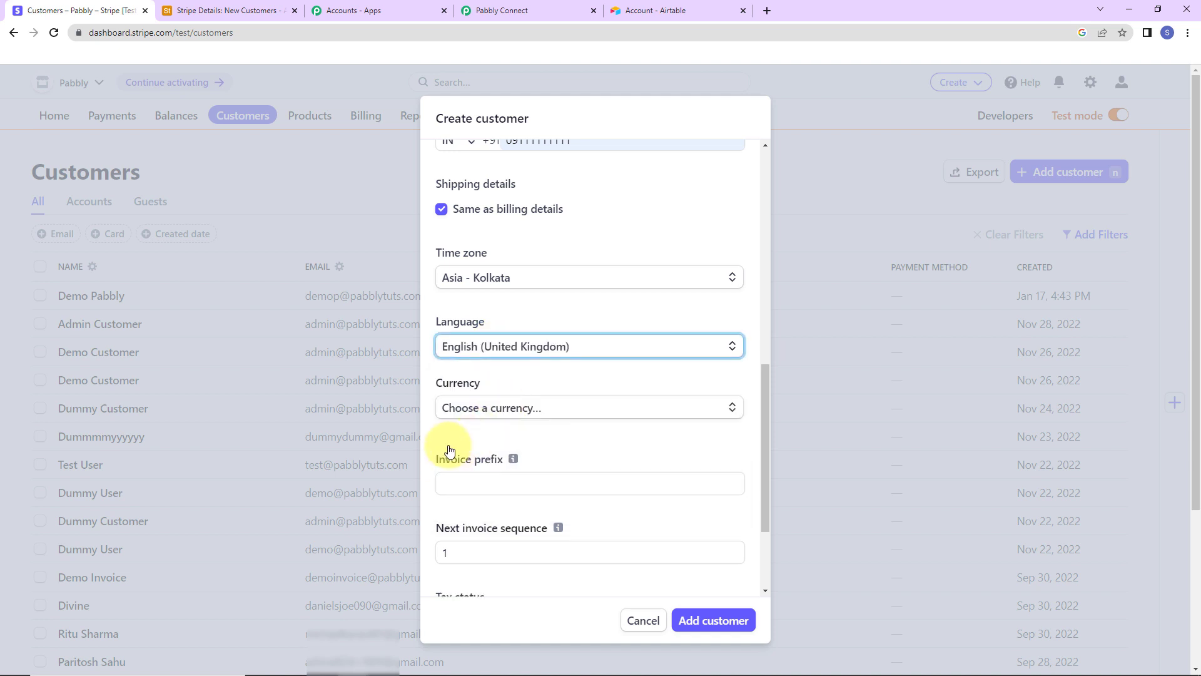
Step: Set INR - Indian Rupee currency, create the customer, and check its new Airtable row
left_click(473, 406)
type("inr")
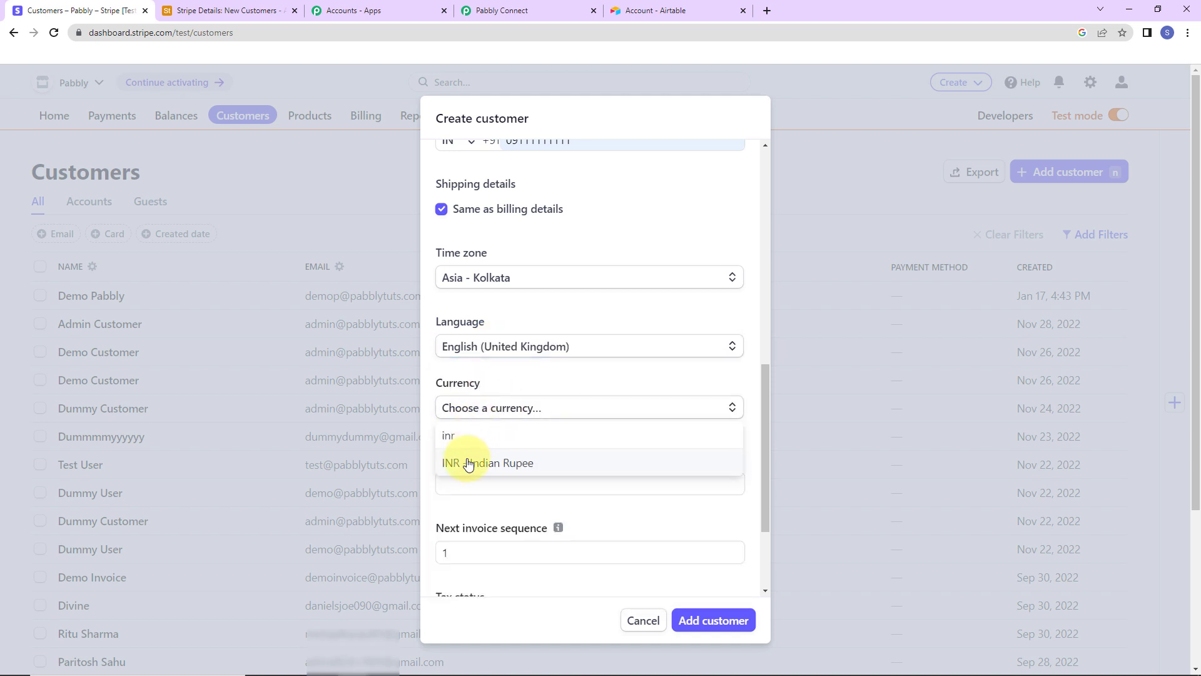
left_click(468, 461)
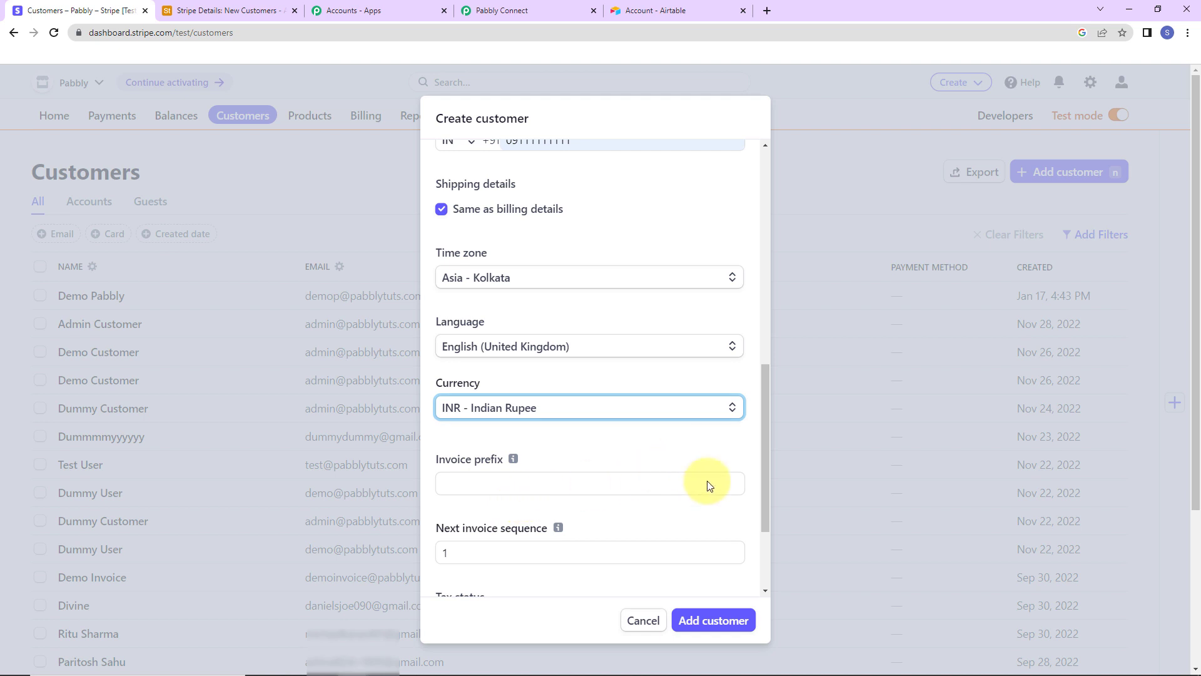
left_click(689, 621)
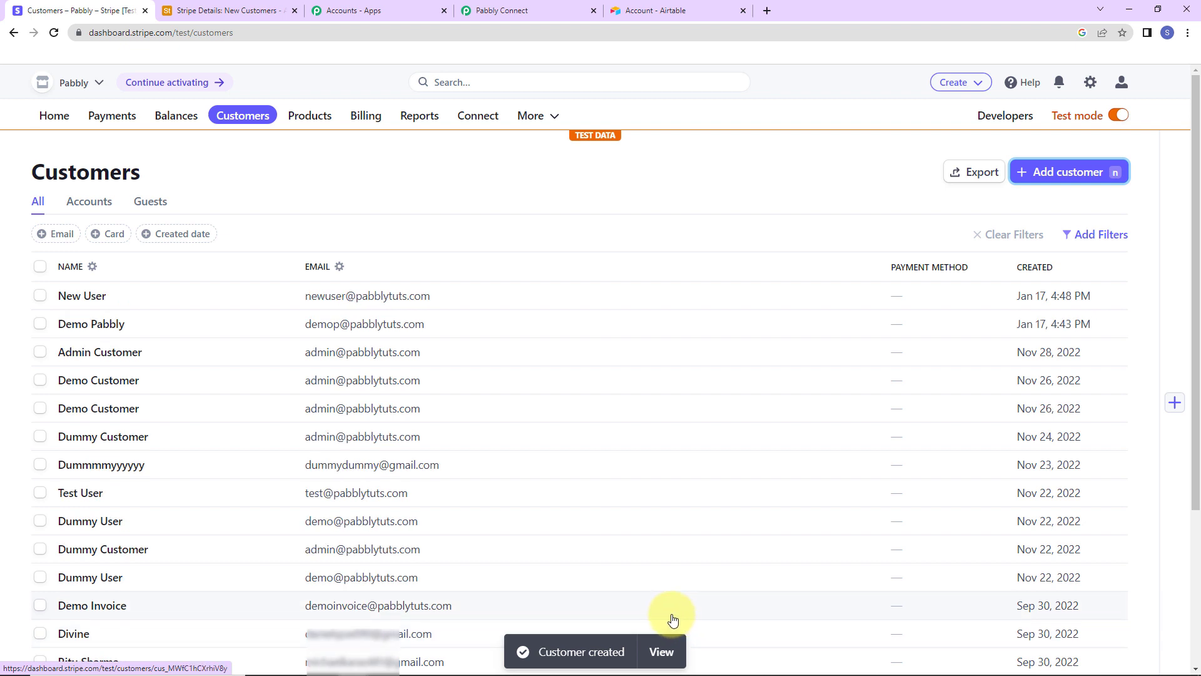
left_click(235, 10)
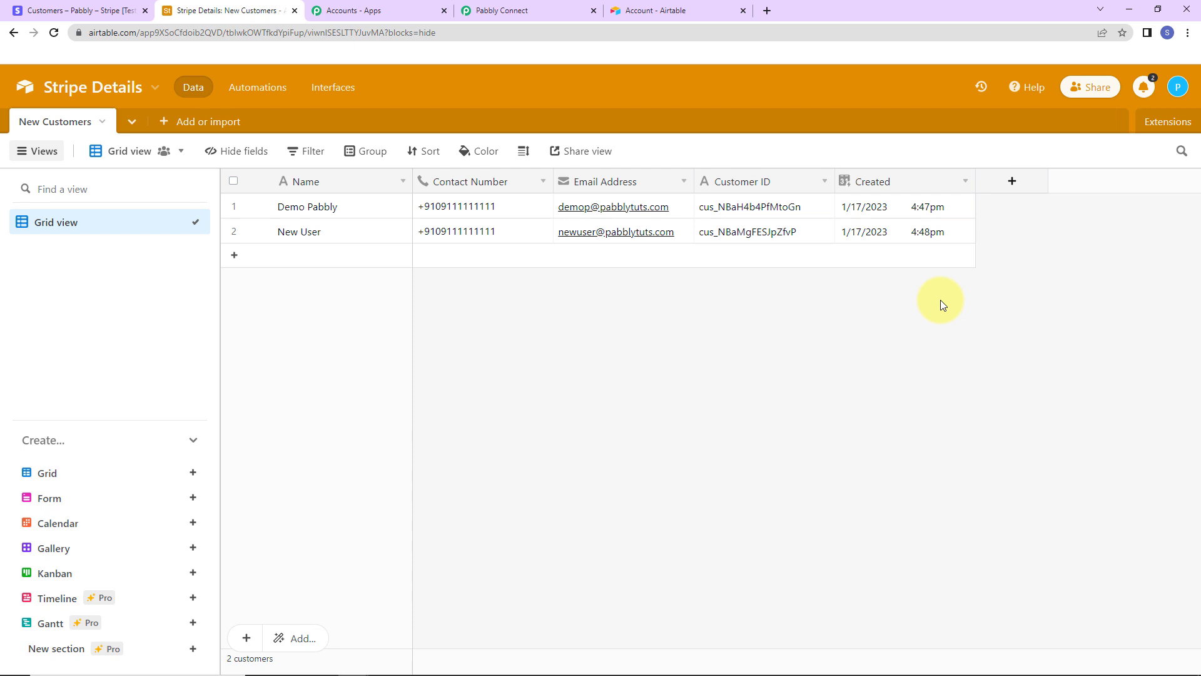
Step: Return to the Pabbly Connect workflow and collapse the Stripe trigger and Airtable action cards
left_click(549, 11)
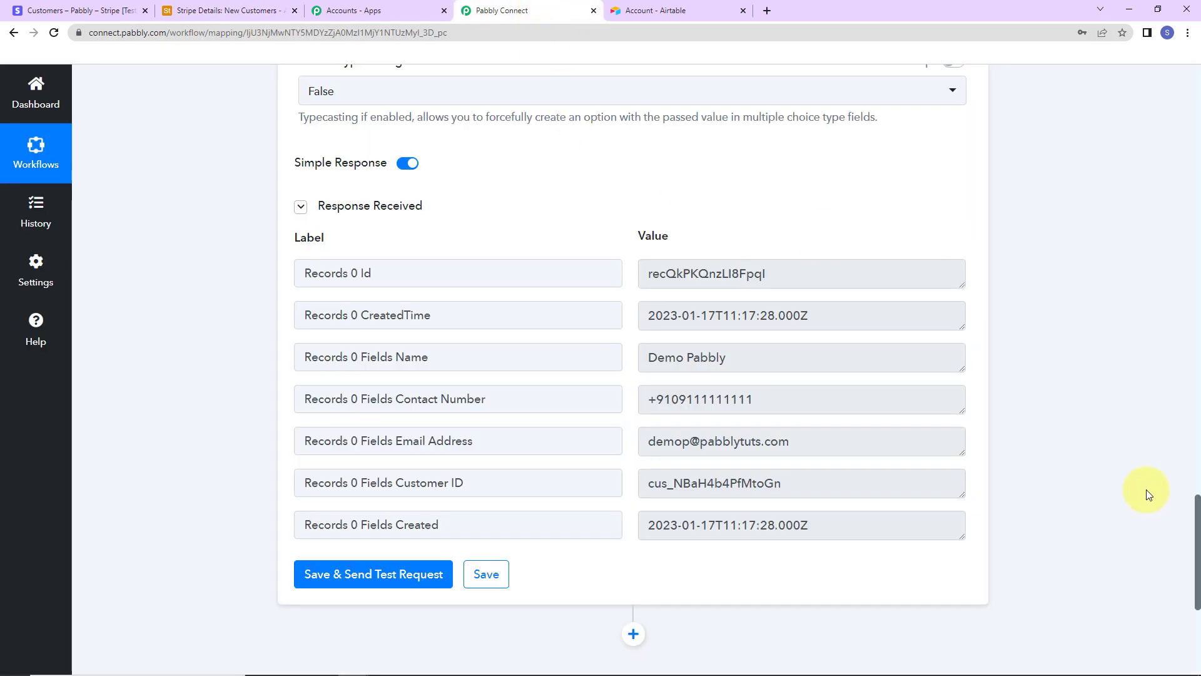
left_click_drag(1196, 530, 1126, 72)
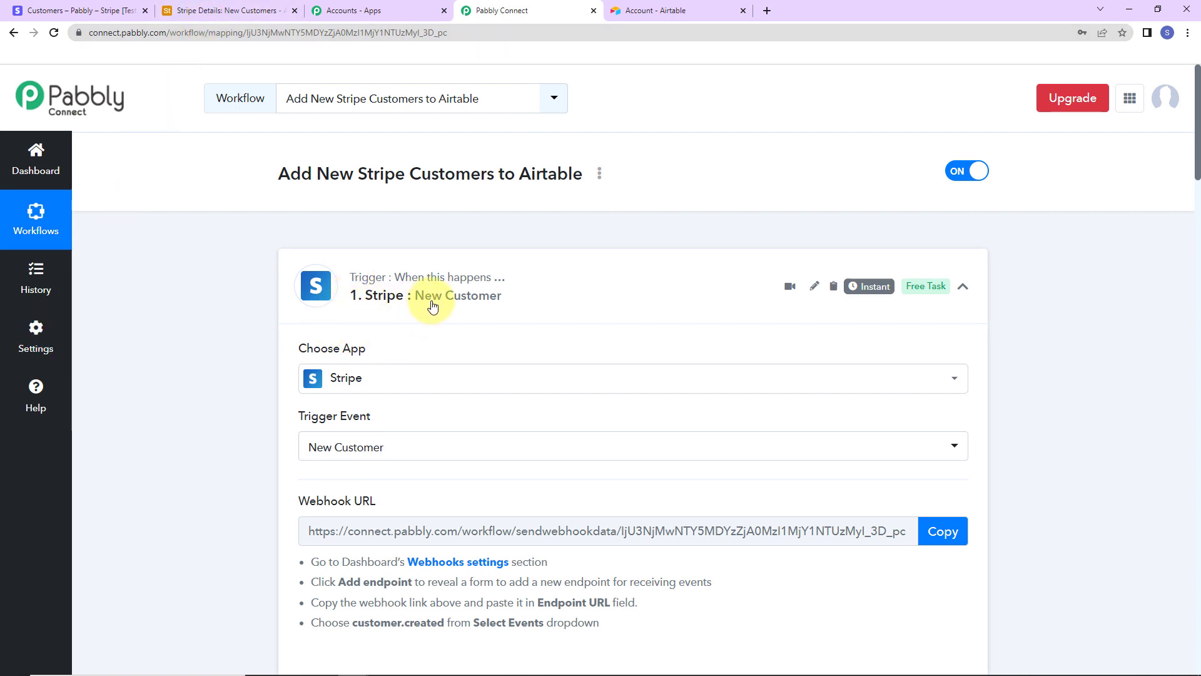
left_click(963, 286)
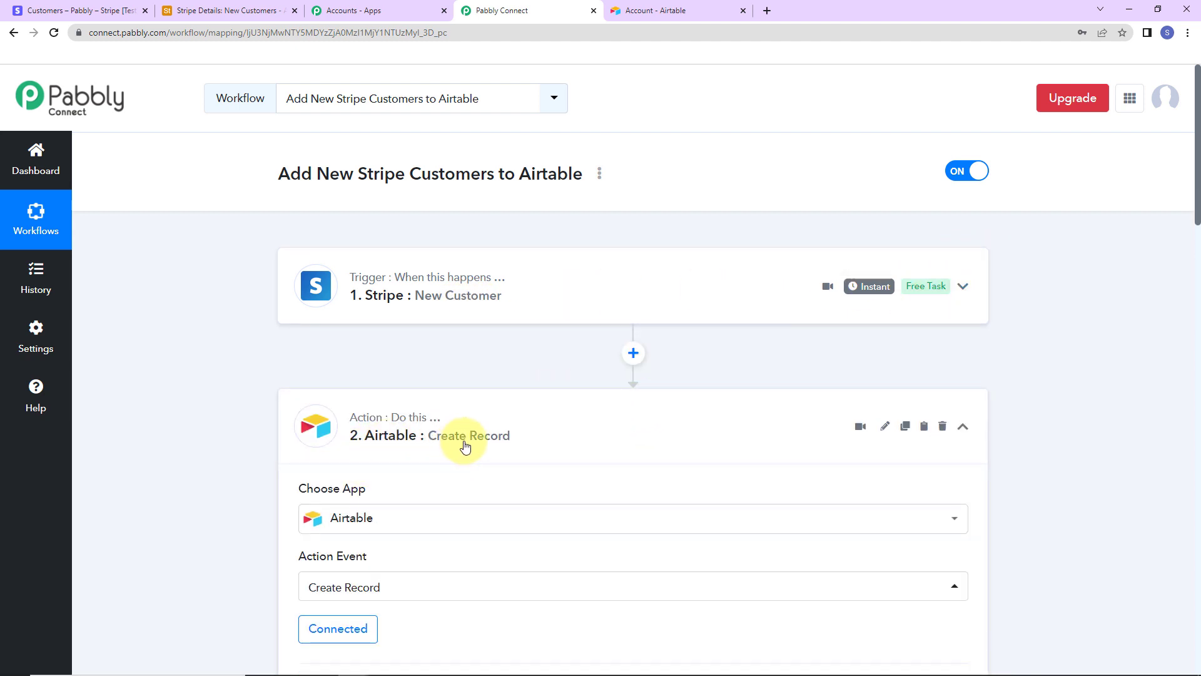
left_click(963, 427)
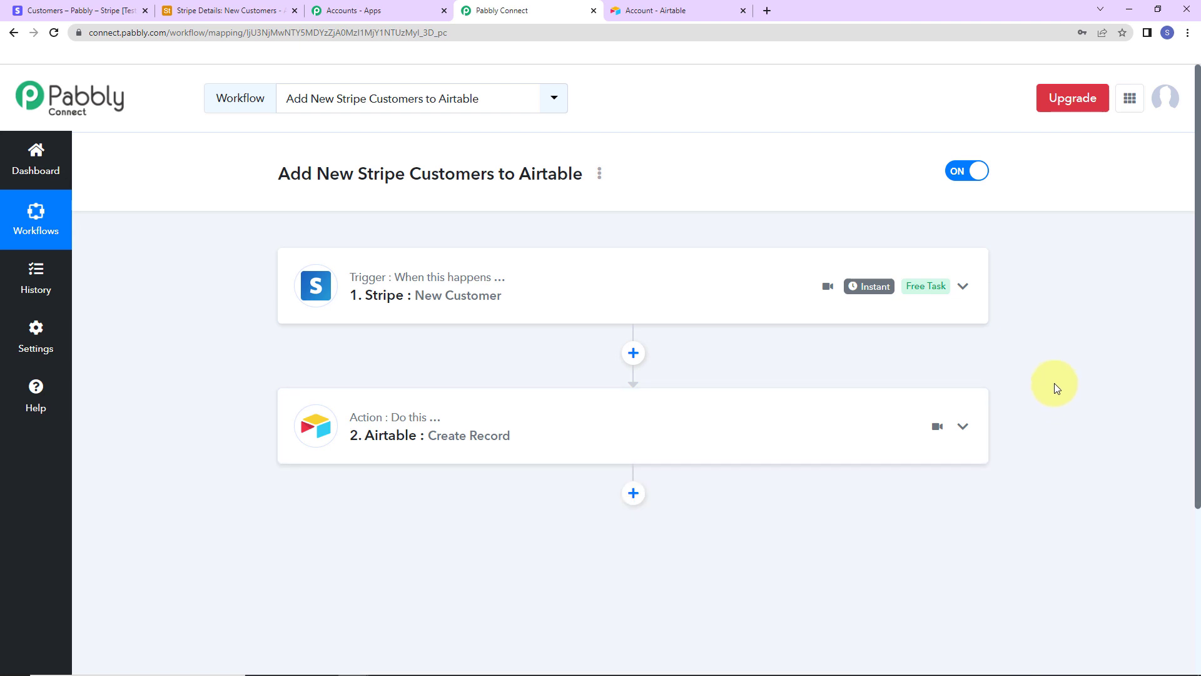